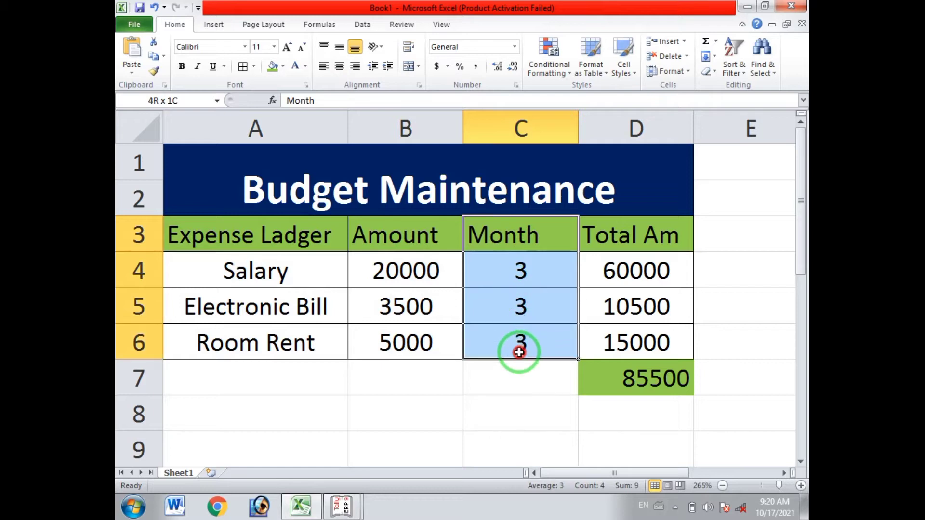
# Review the Budget Maintenance table's amount, month and total for the Salary, Electronic Bill and Room Rent ledgers
pyautogui.moveTo(596, 237); pyautogui.dragTo(601, 334)
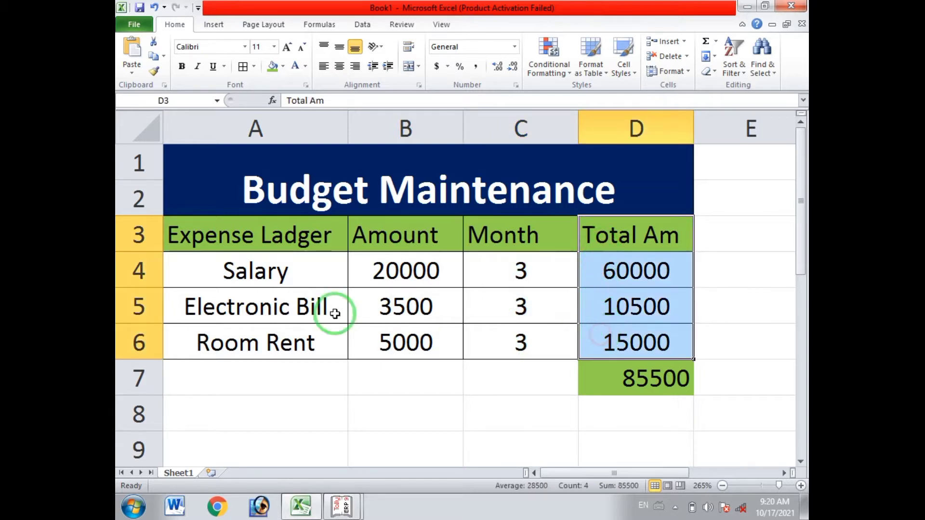
pyautogui.click(227, 272)
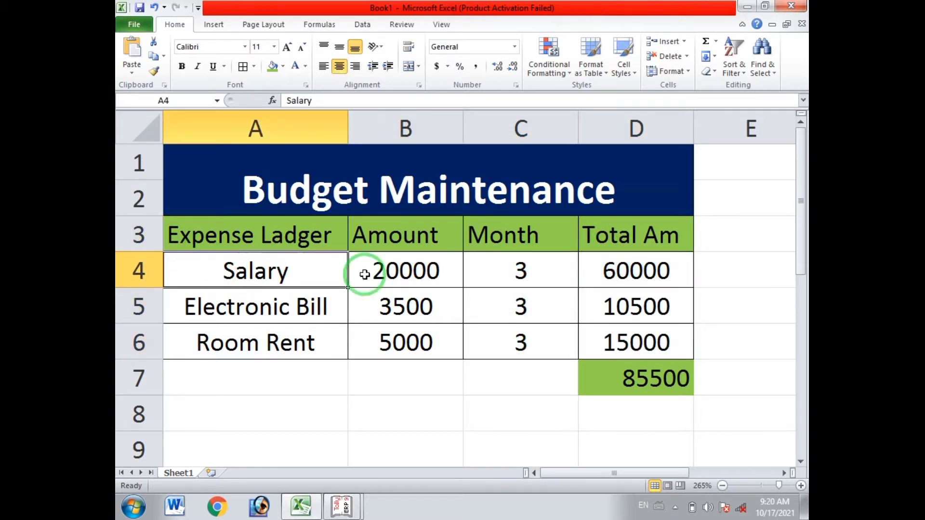
pyautogui.click(404, 272)
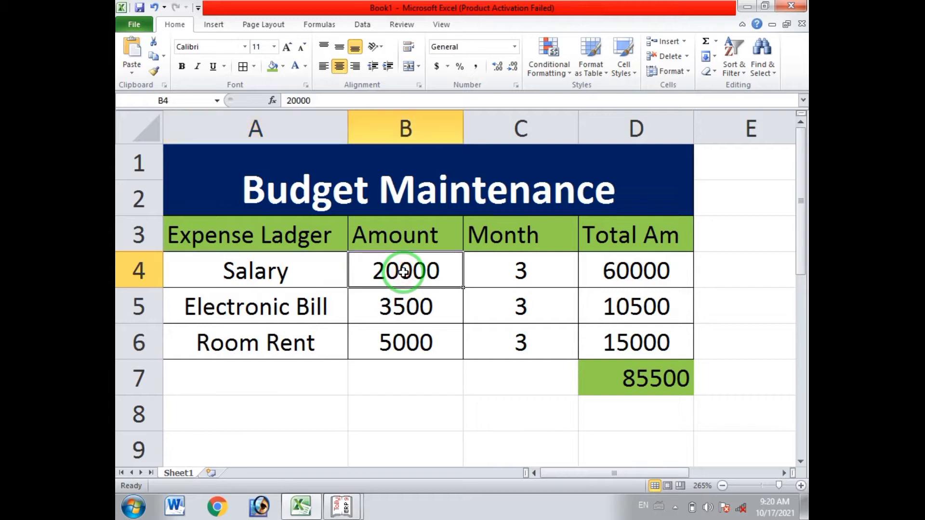
pyautogui.click(500, 270)
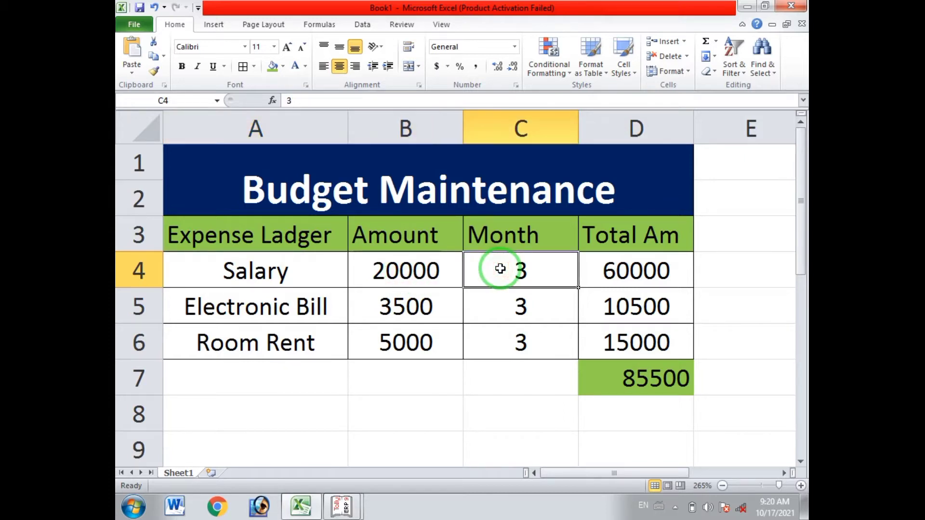
pyautogui.click(604, 271)
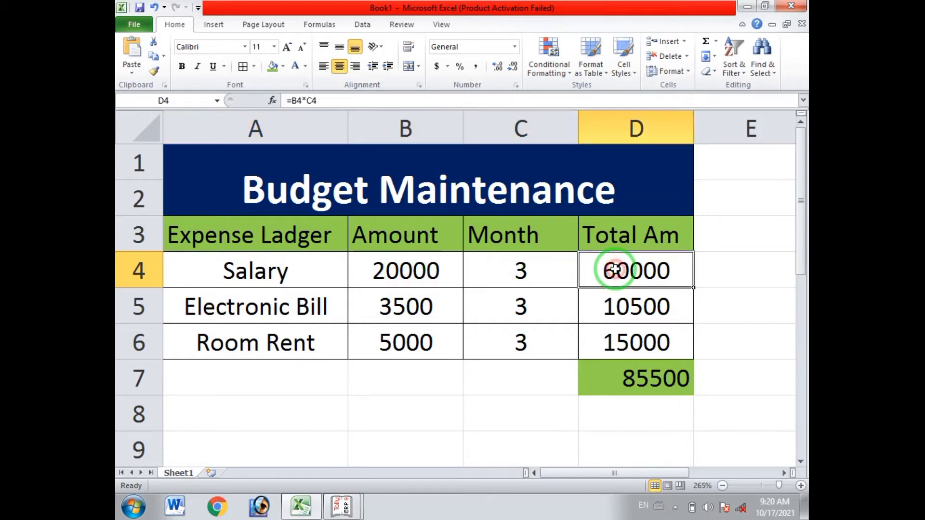
pyautogui.click(226, 310)
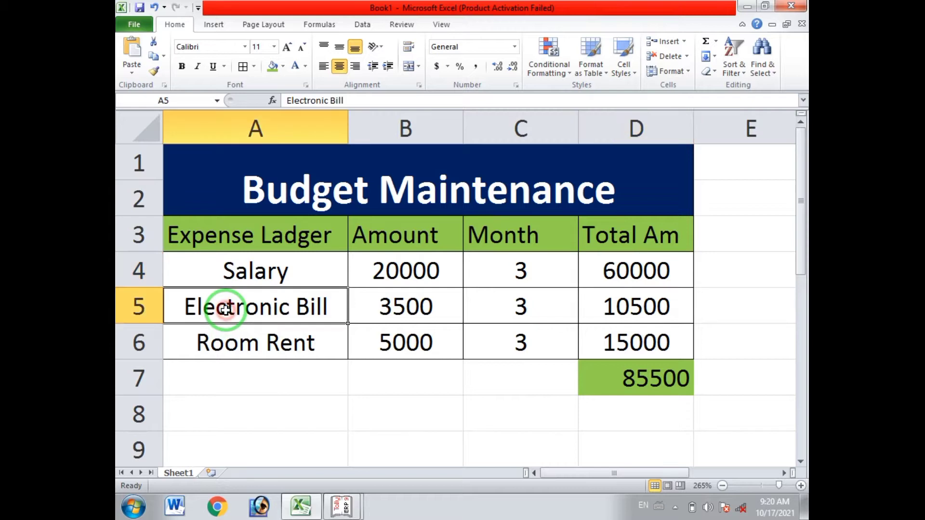
pyautogui.click(373, 311)
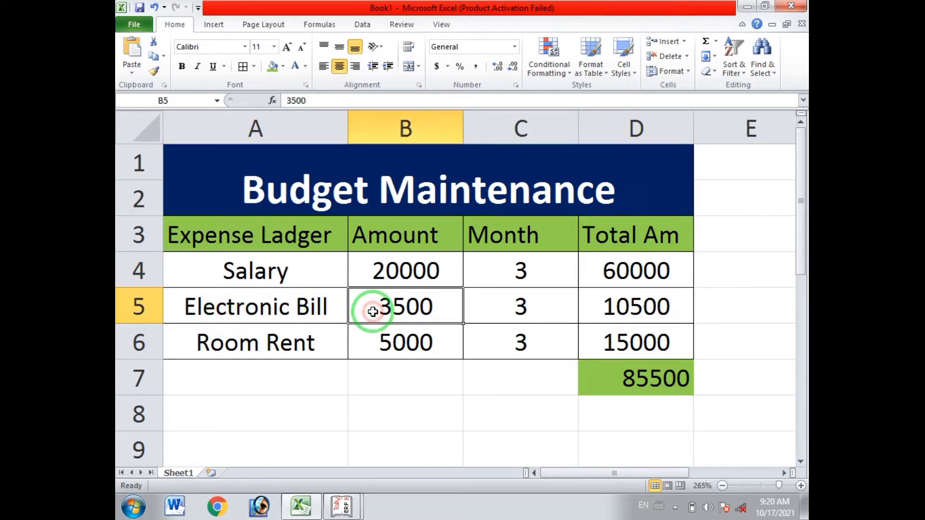
pyautogui.click(498, 307)
pyautogui.click(640, 314)
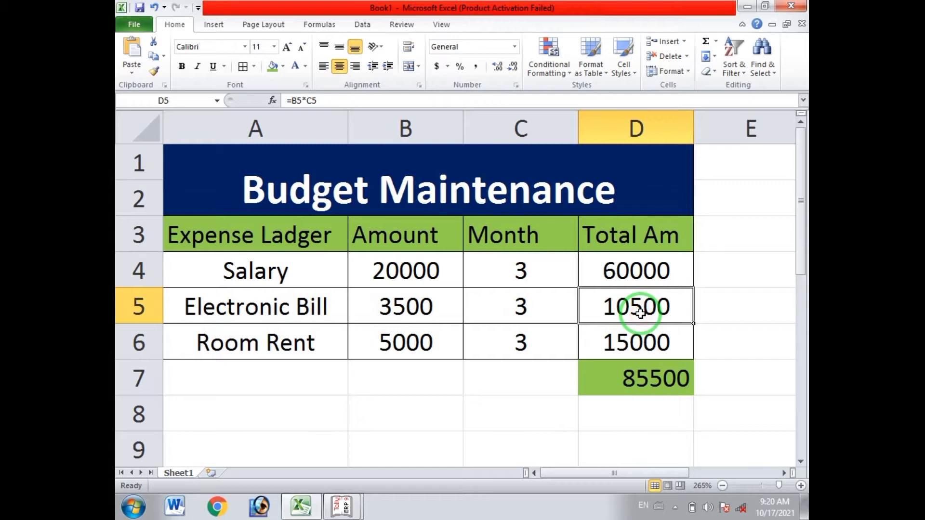
pyautogui.click(327, 329)
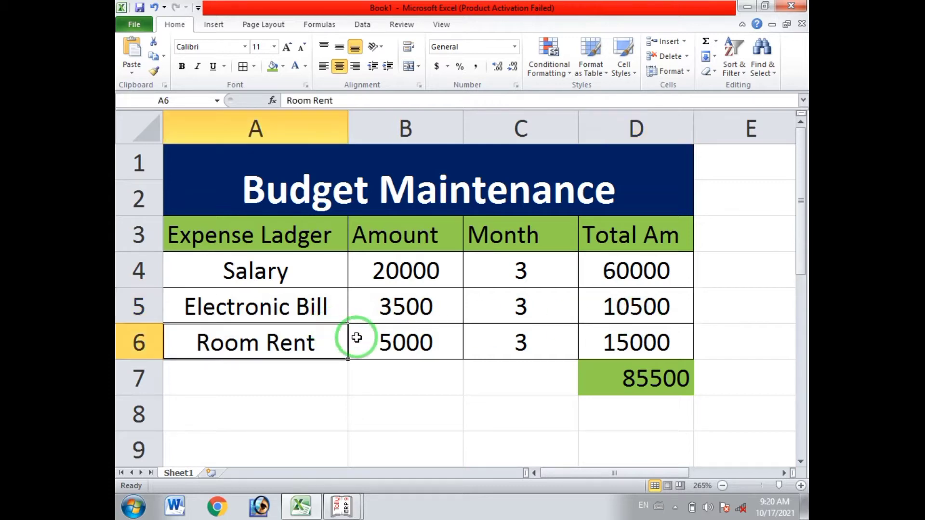
pyautogui.click(378, 339)
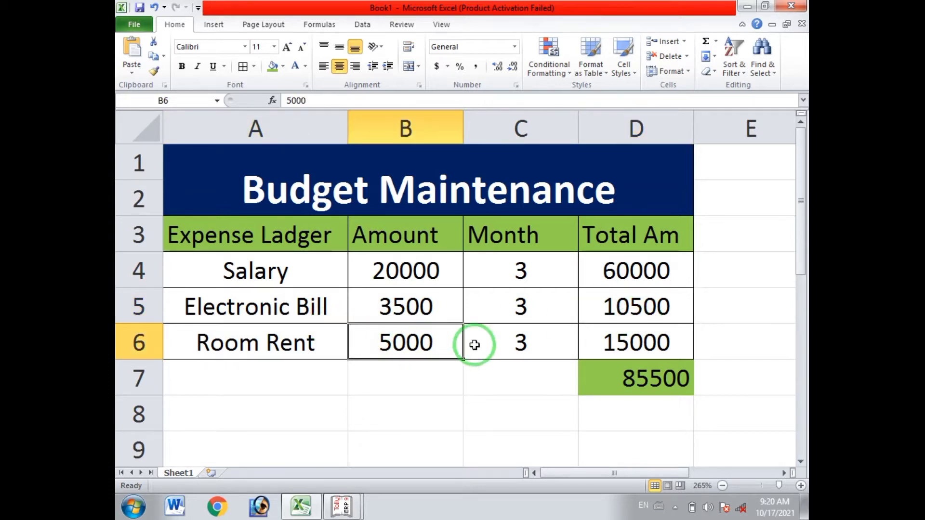
pyautogui.click(518, 340)
pyautogui.click(631, 341)
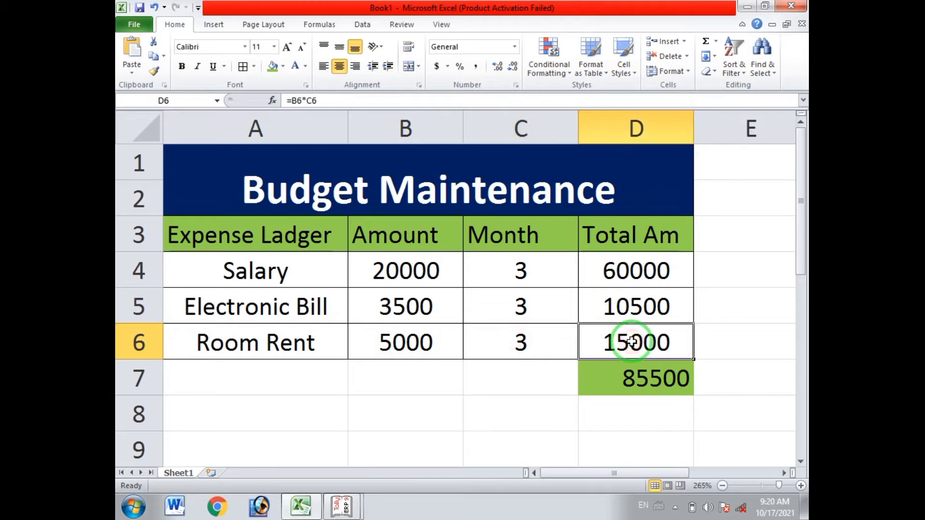
pyautogui.click(489, 389)
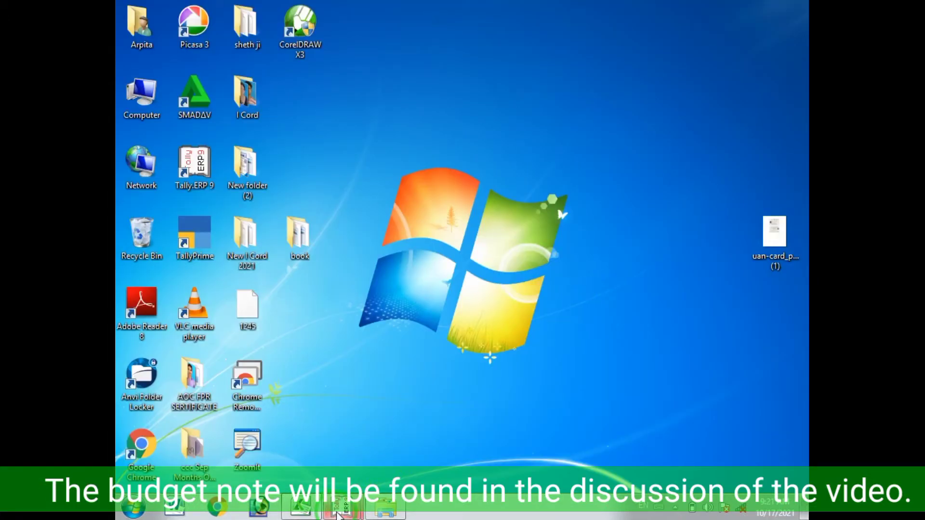
# Switch to Tally.ERP 9 and start creating a new company
pyautogui.moveTo(338, 512)
pyautogui.click(377, 430)
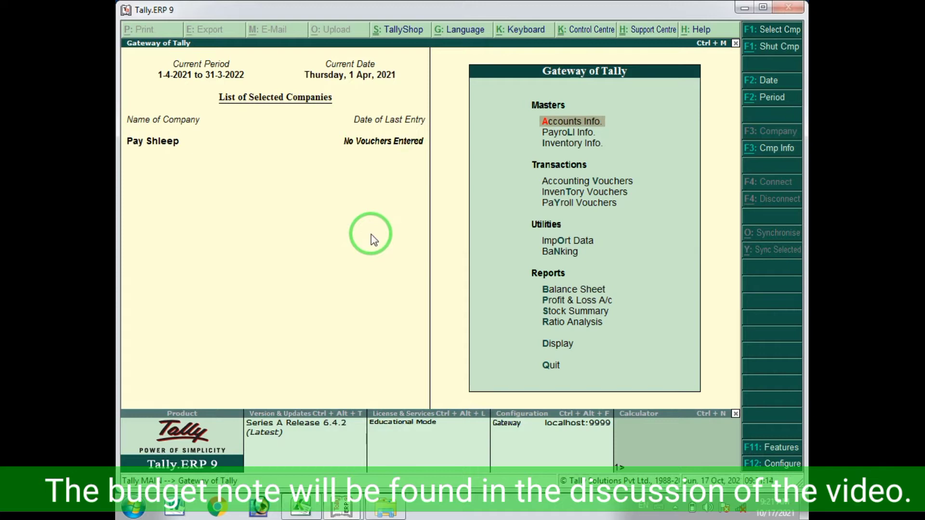
pyautogui.hotkey('alt', 'F3')
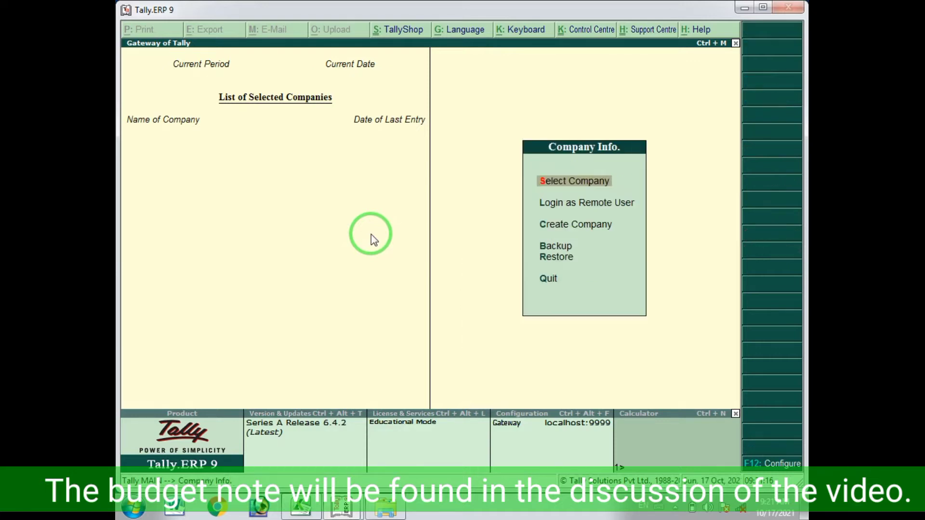
pyautogui.press('Down')
pyautogui.press('Return')
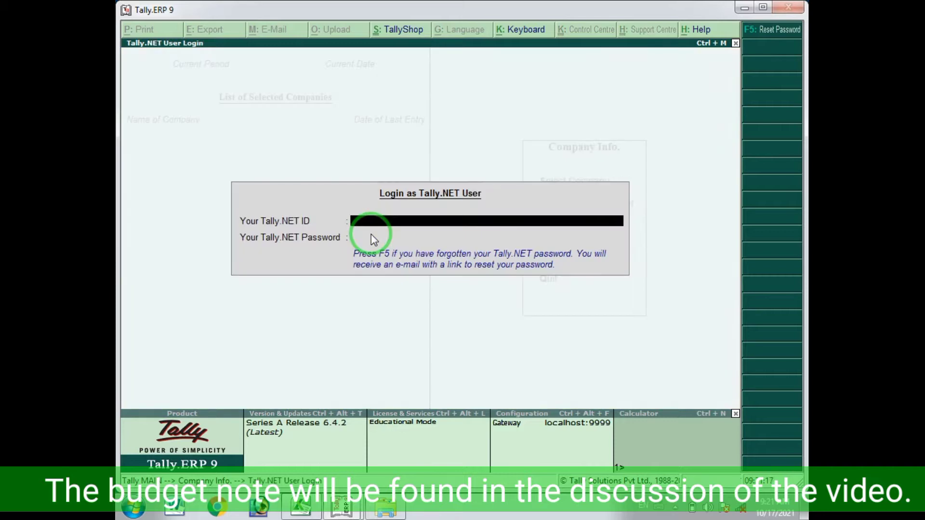
pyautogui.press('Escape')
pyautogui.press('Down')
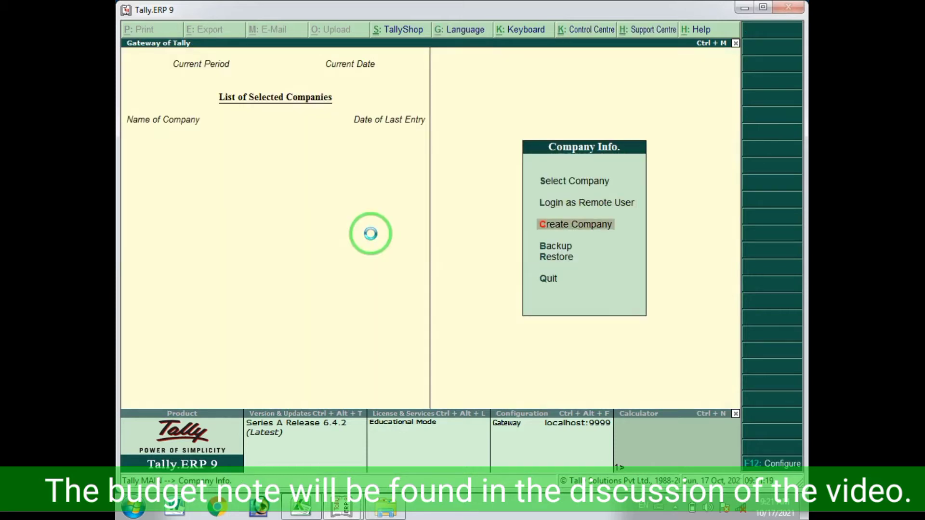
pyautogui.press('Return')
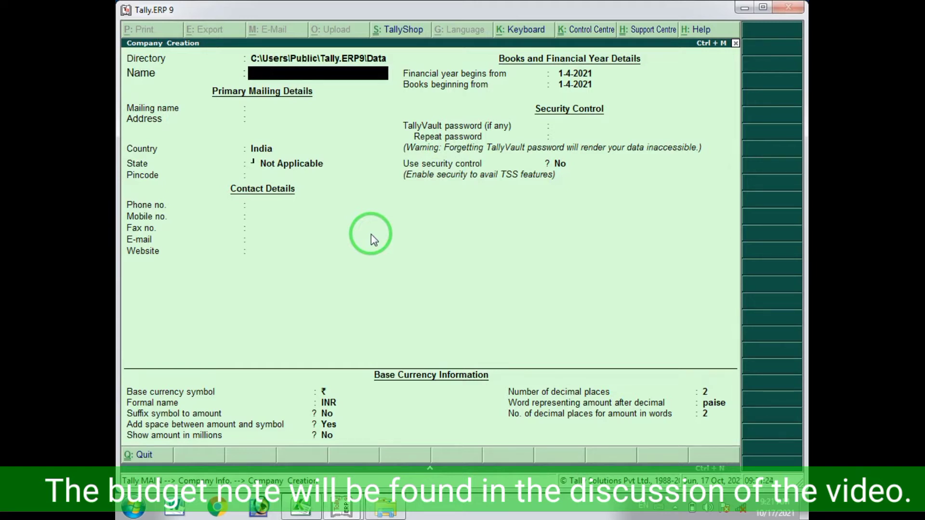
# Name the new company "Office Budegt" and keep the same text as its mailing name
pyautogui.write('Office')
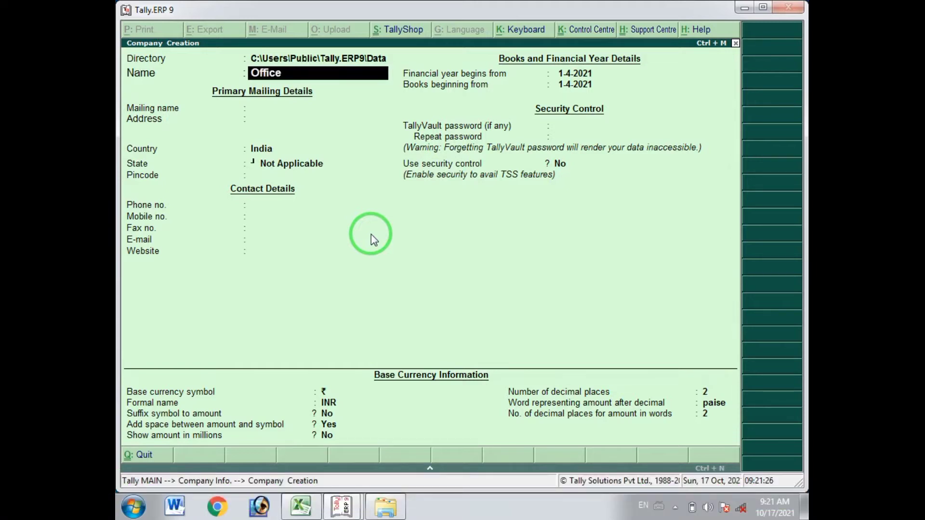
pyautogui.write(' Bu')
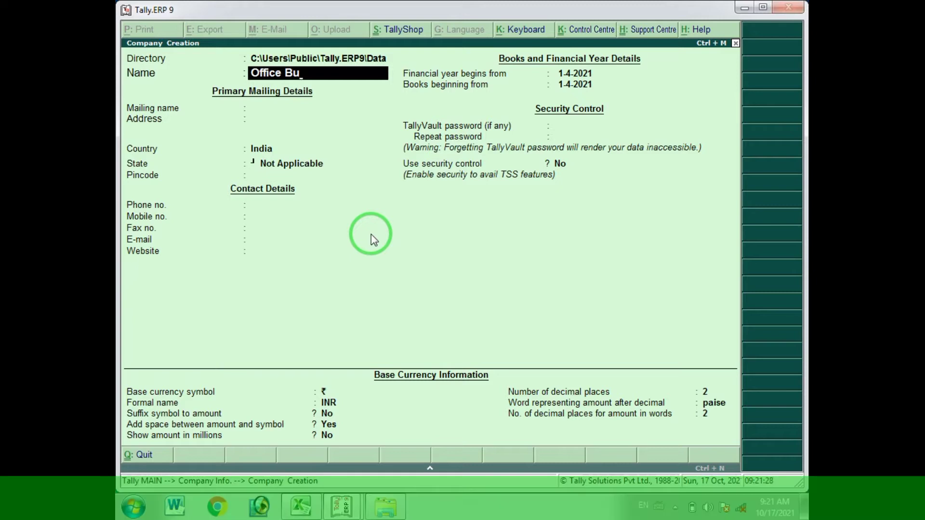
pyautogui.write('d')
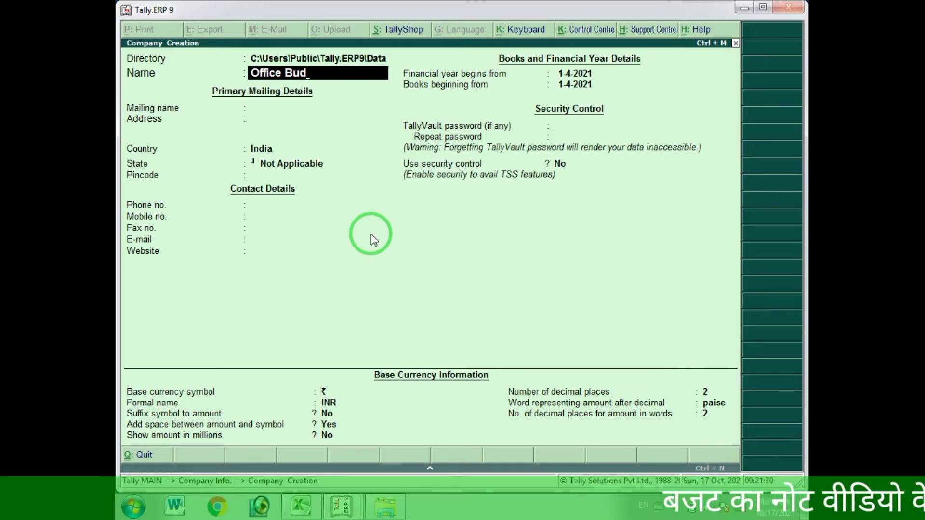
pyautogui.write('egt')
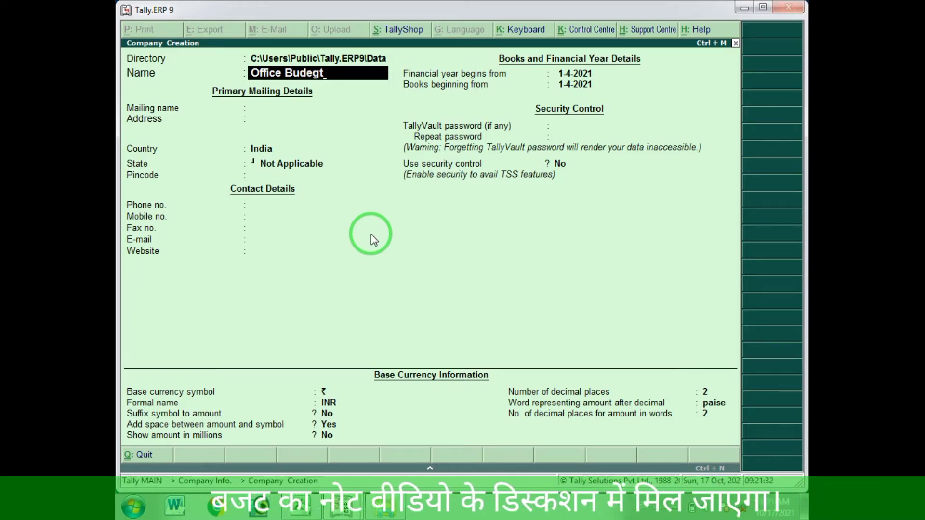
pyautogui.press('Return')
pyautogui.press('Return')
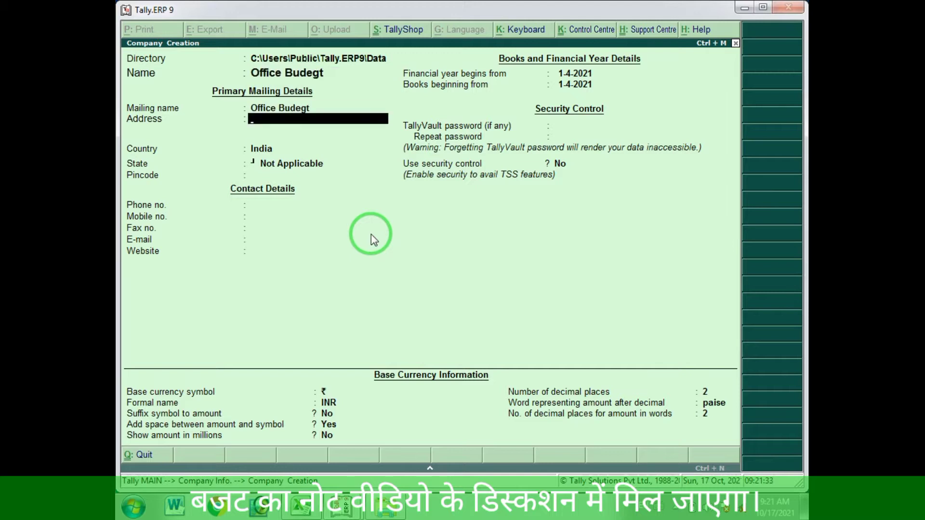
# Set the company's state to Uttar Pradesh, leave the address blank and accept the company creation
pyautogui.press('Return')
pyautogui.press('Return')
pyautogui.write('U')
pyautogui.press('Down')
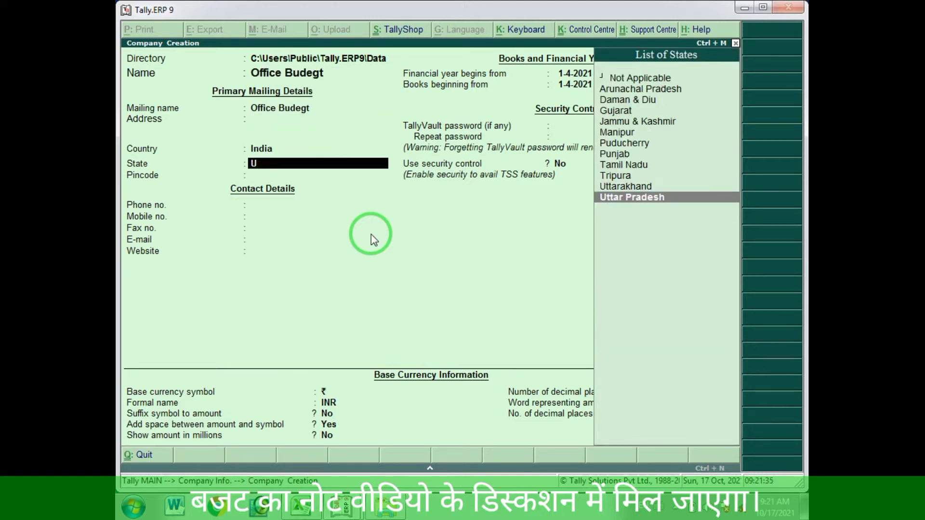
pyautogui.press('Return')
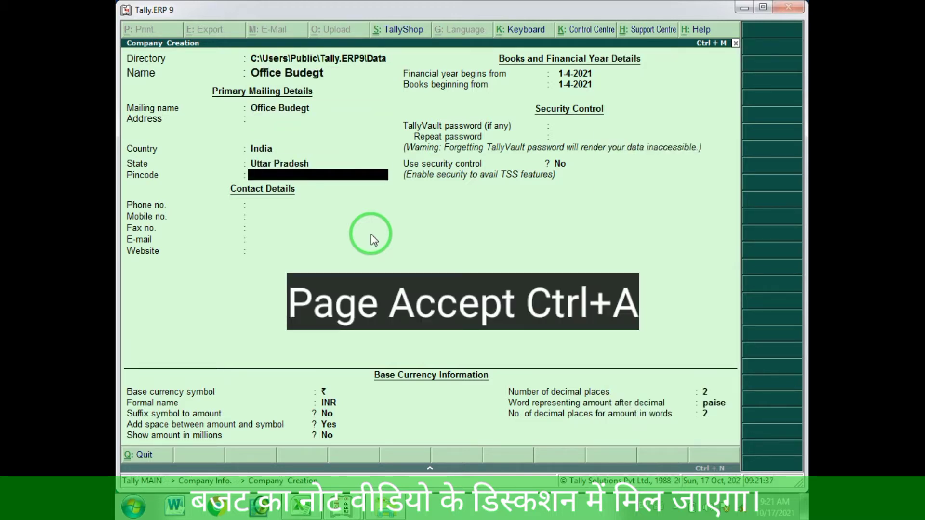
pyautogui.hotkey('ctrl', 'a')
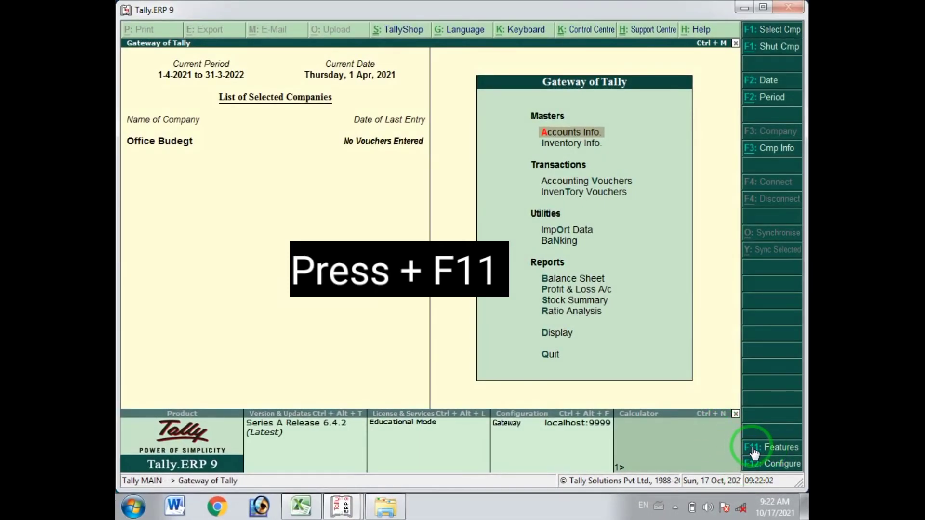
# Open the company's accounting features and set Maintain accounts only to Yes
pyautogui.click(754, 450)
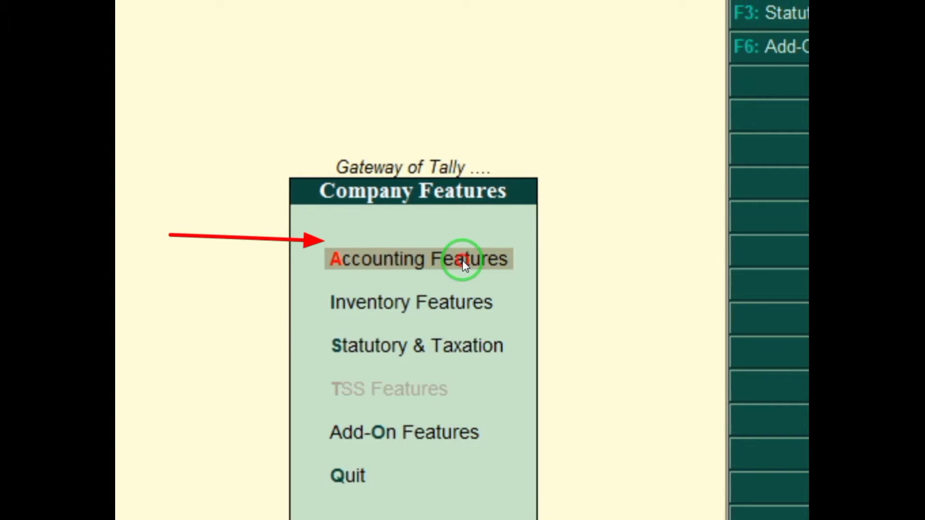
pyautogui.click(464, 264)
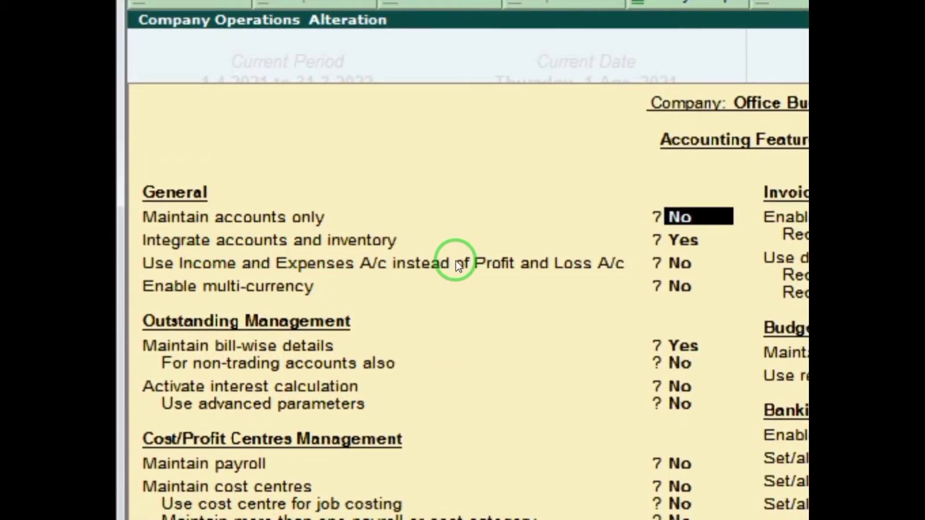
pyautogui.write('y')
pyautogui.press('Return')
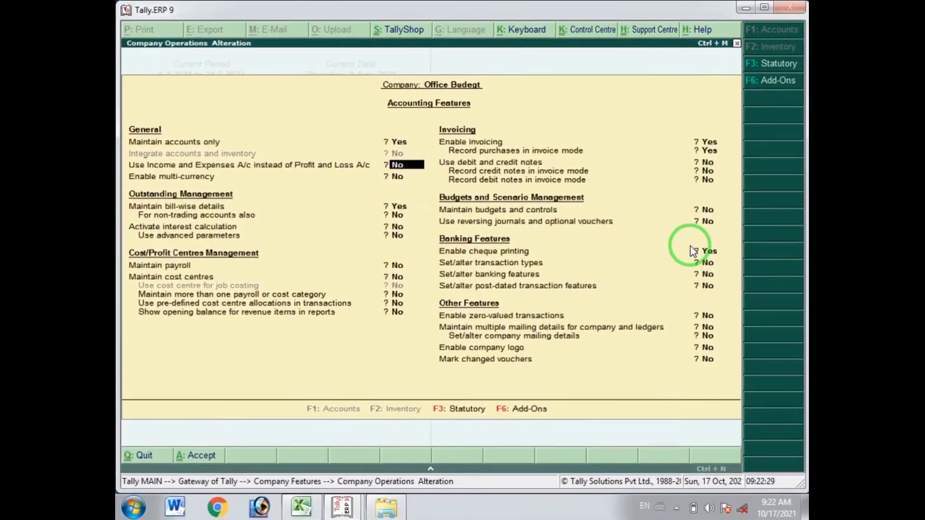
# Enable Maintain budgets and controls and Use reversing journals and optional vouchers, and save the accounting features
pyautogui.press('Return')
pyautogui.press('Return')
pyautogui.press('Return')
pyautogui.press('Return')
pyautogui.press('Return')
pyautogui.press('Return')
pyautogui.press('Return')
pyautogui.press('Return')
pyautogui.press('Return')
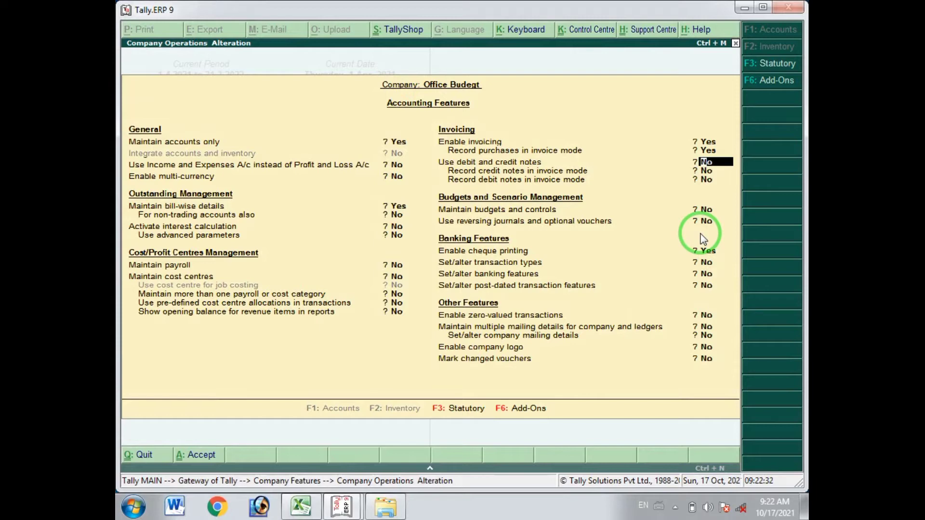
pyautogui.press('Return')
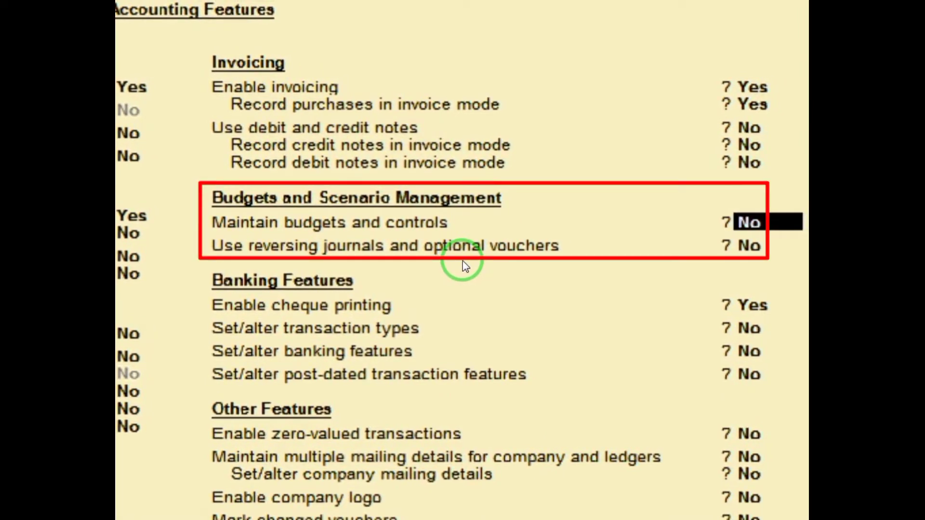
pyautogui.write('y')
pyautogui.press('Return')
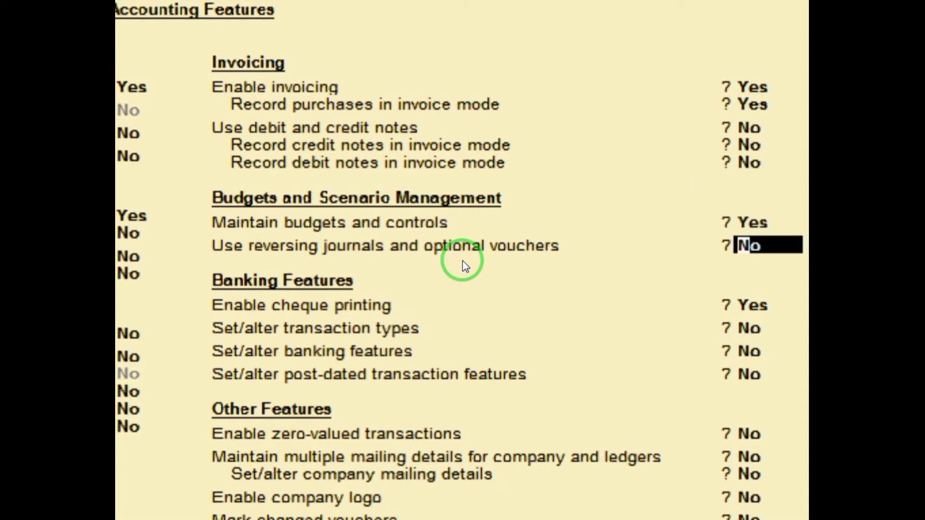
pyautogui.write('y')
pyautogui.press('Return')
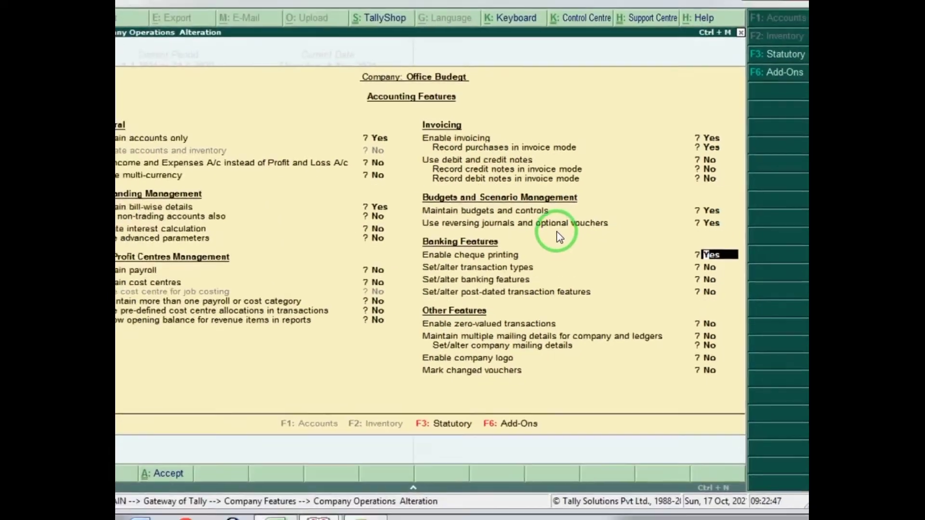
pyautogui.hotkey('ctrl', 'a')
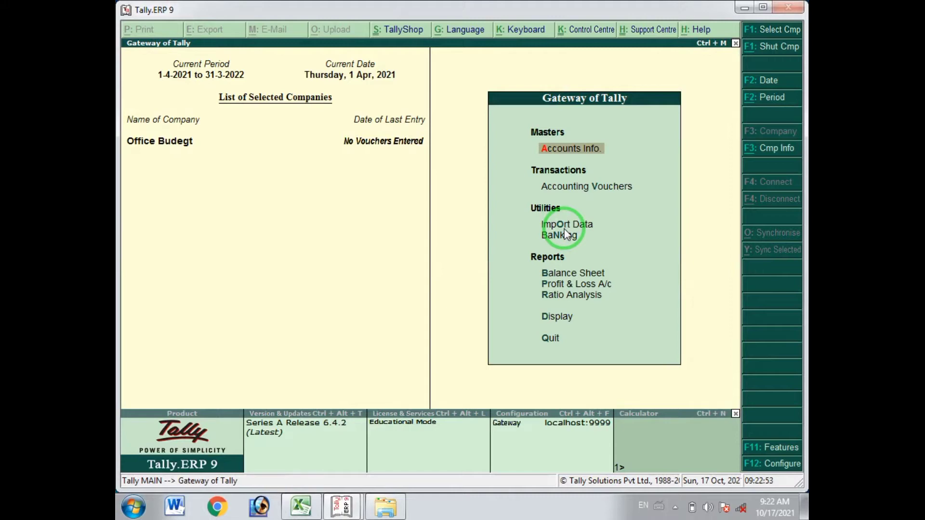
# Go to the accounts masters of the company and select Budgets
pyautogui.press('Return')
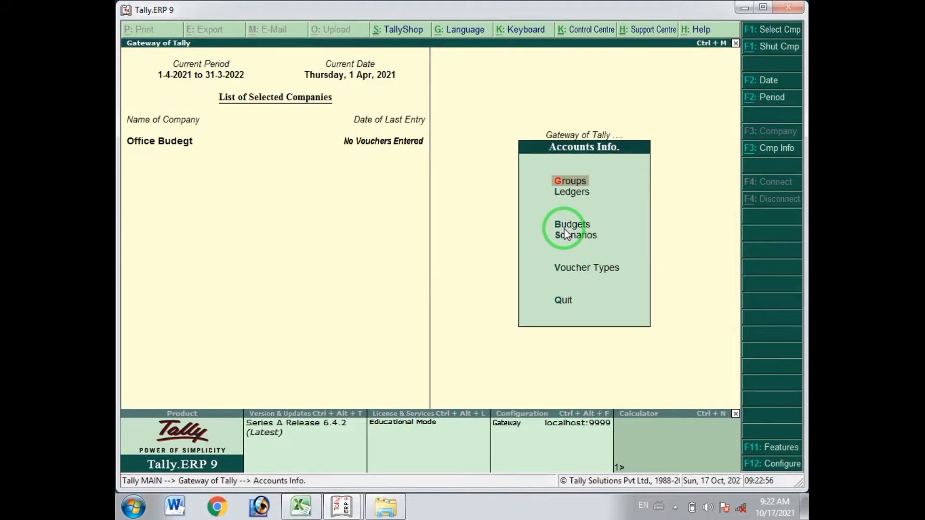
pyautogui.press('Escape')
pyautogui.press('Return')
pyautogui.click(566, 231)
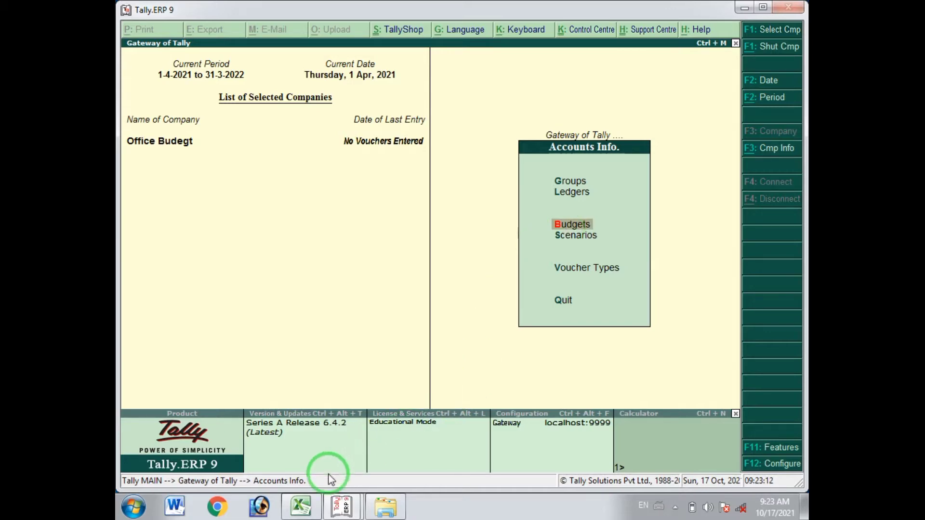
# Check the expense ledger names Salary, Electronic Bill and Room Rent in the Excel budget table, and return to Tally.ERP 9
pyautogui.click(302, 506)
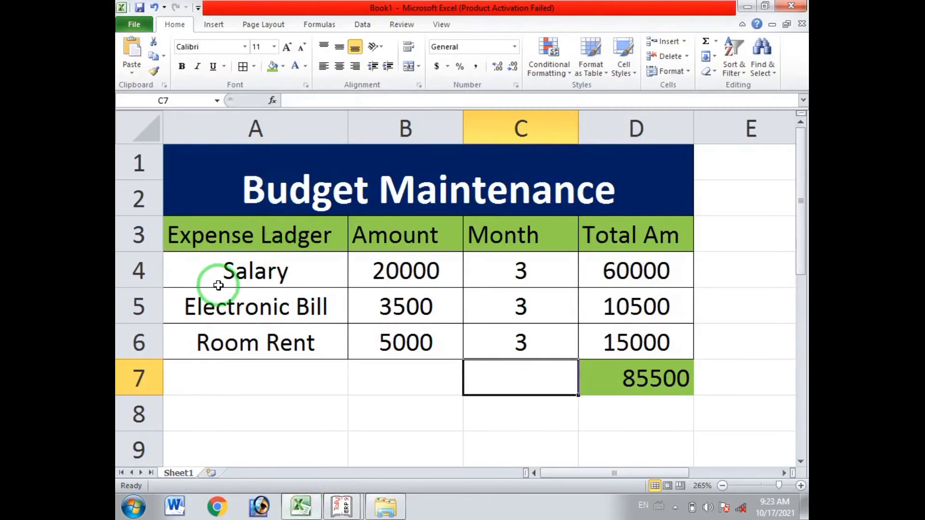
pyautogui.click(208, 277)
pyautogui.click(214, 305)
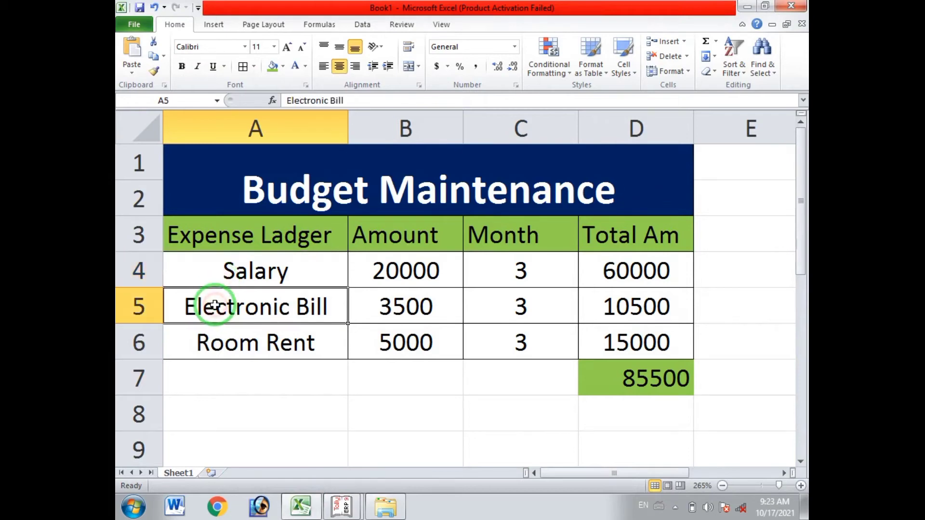
pyautogui.click(223, 340)
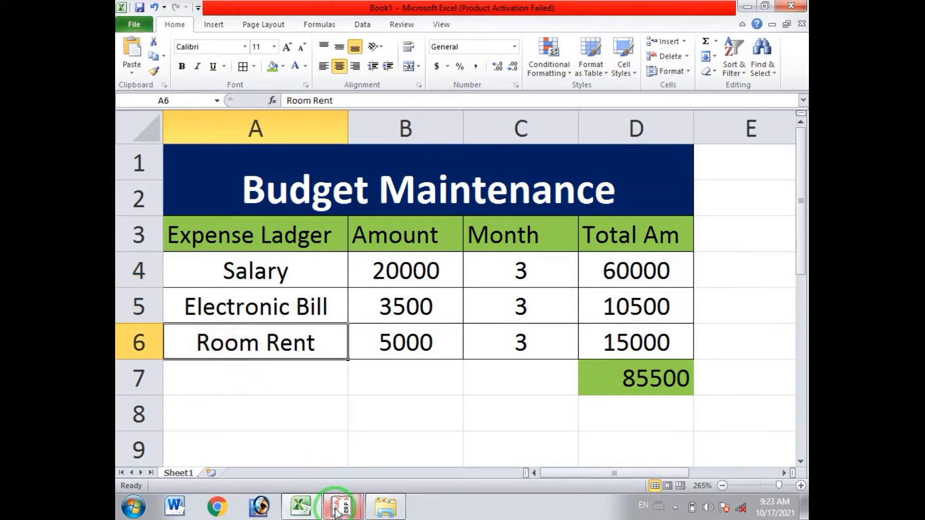
pyautogui.moveTo(342, 504)
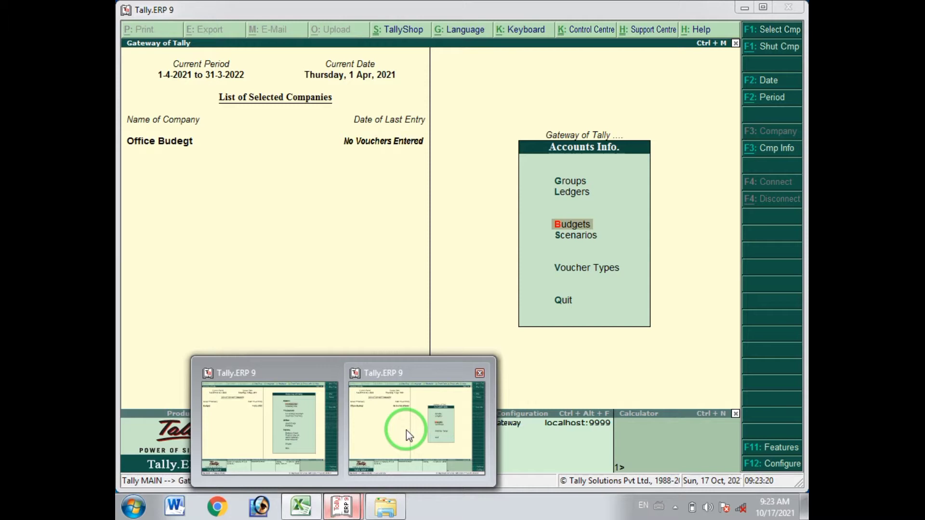
pyautogui.click(406, 430)
# Start creating a single ledger in the accounts masters, name it Room Rent and leave the alias blank
pyautogui.press('Up')
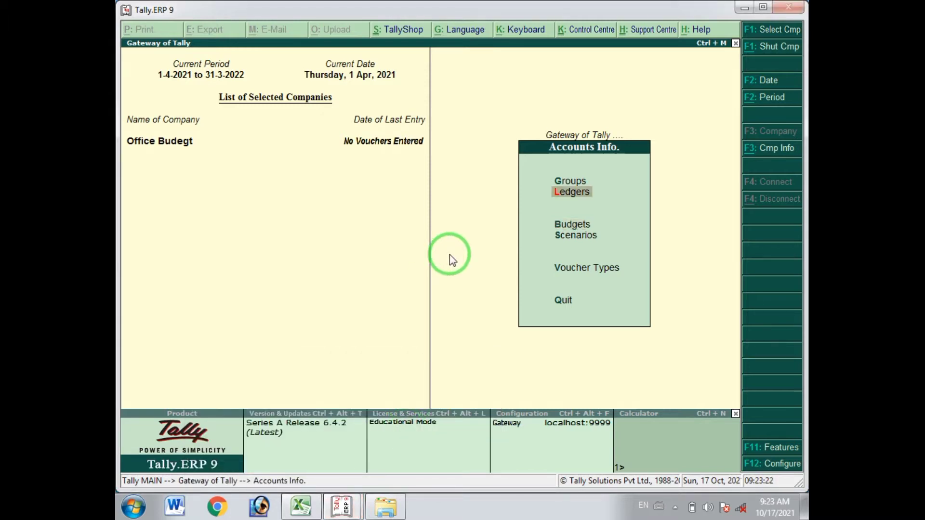
pyautogui.press('Return')
pyautogui.press('Return')
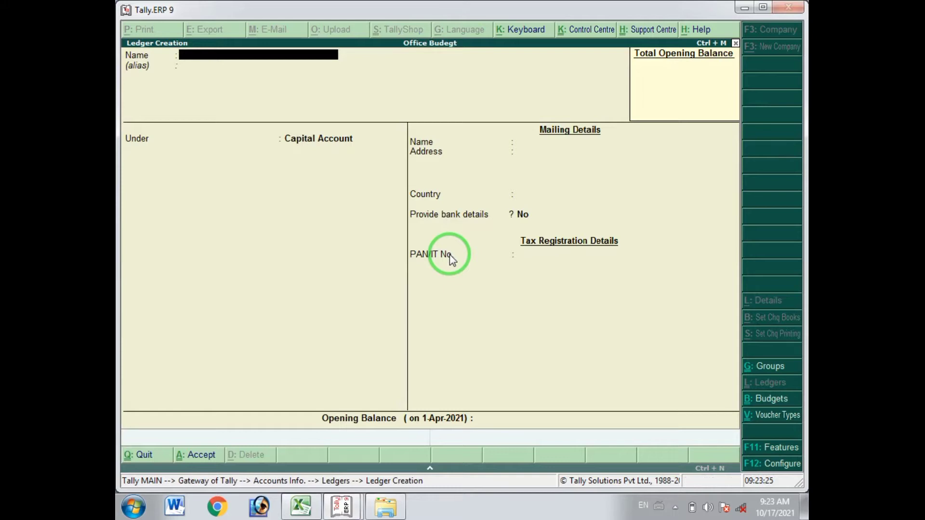
pyautogui.write('E')
pyautogui.write('x')
pyautogui.press('BackSpace')
pyautogui.press('BackSpace')
pyautogui.write('Rook')
pyautogui.press('BackSpace')
pyautogui.write('m N')
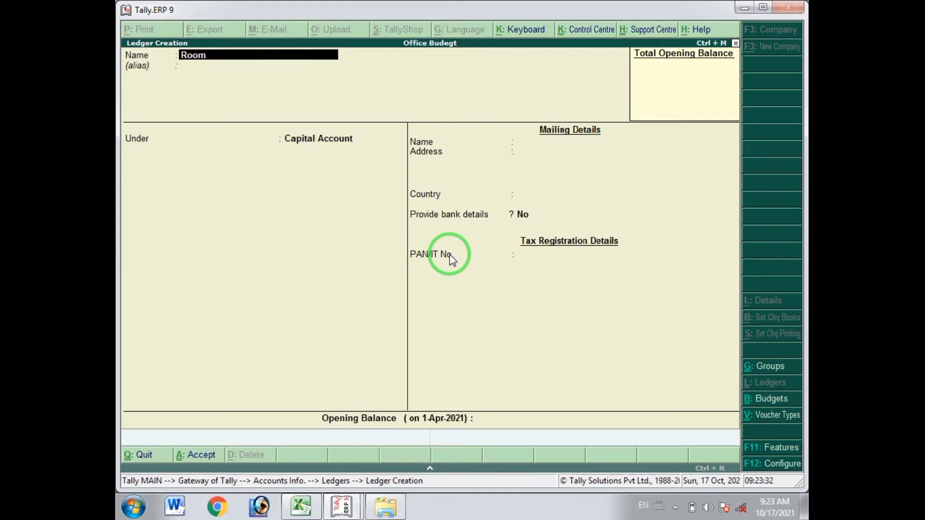
pyautogui.press('BackSpace')
pyautogui.write('Rent')
pyautogui.press('Return')
pyautogui.press('Return')
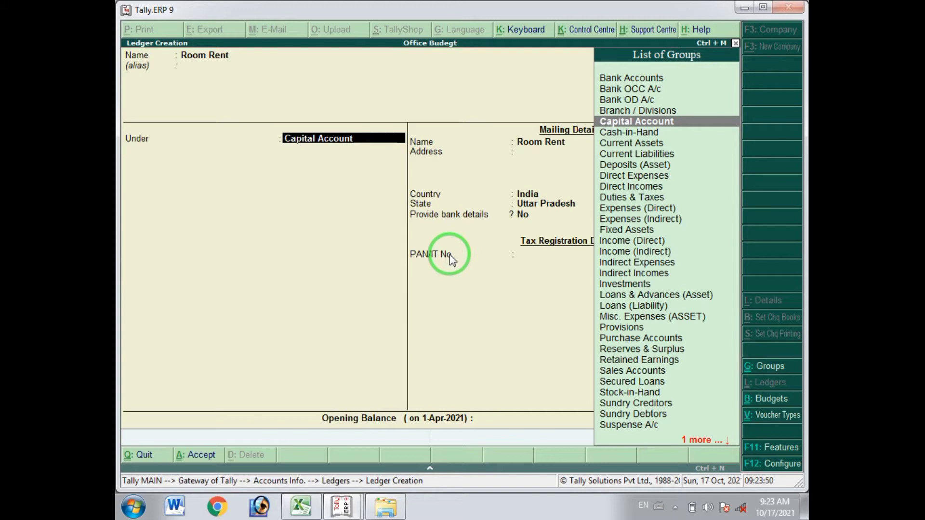
# Place the Room Rent ledger under Indirect Expenses, keep the remaining defaults and save it
pyautogui.write('In')
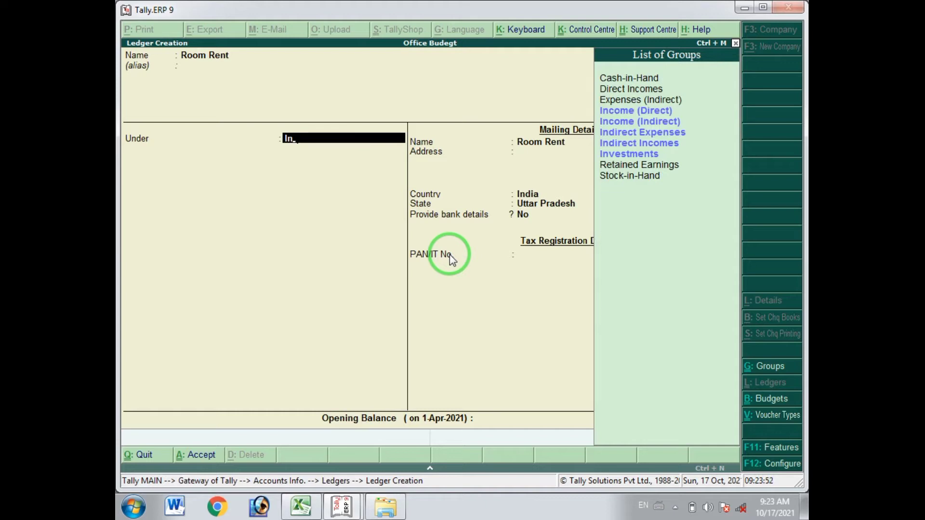
pyautogui.press('Down')
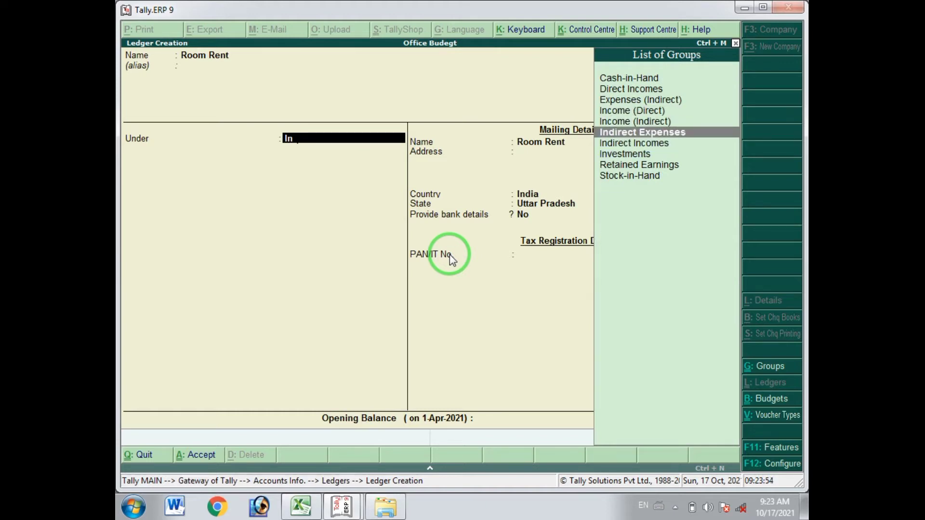
pyautogui.press('Return')
pyautogui.press('Return')
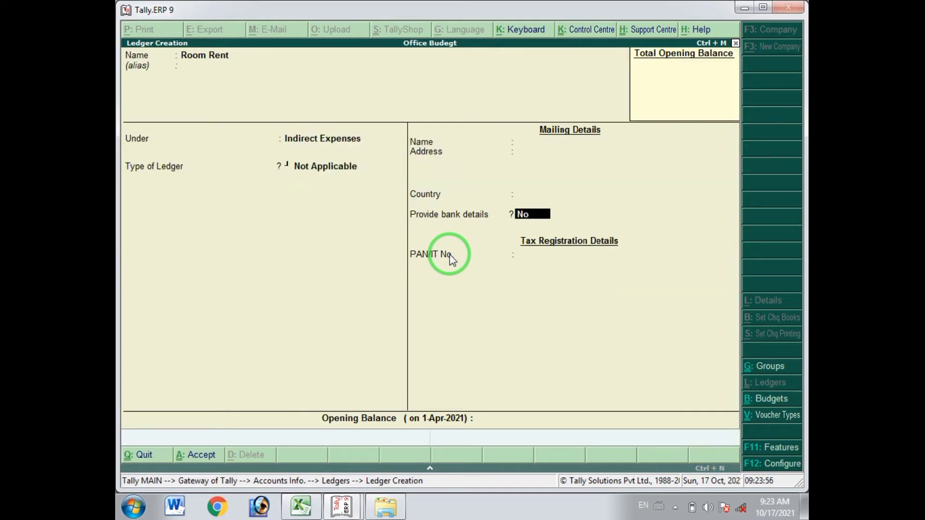
pyautogui.press('Return')
pyautogui.press('Return')
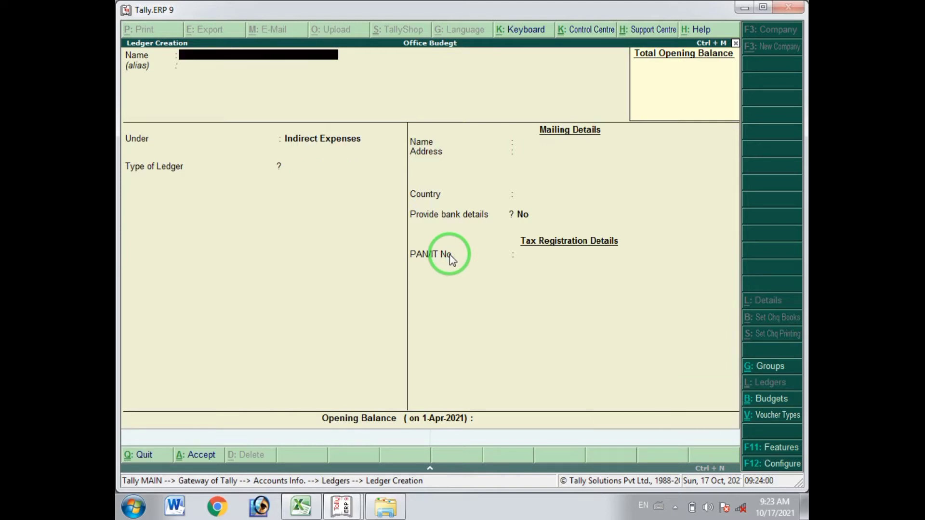
# Create an Electronic Bill ledger under Indirect Expenses with ledger type Not Applicable, and save it
pyautogui.write('Electronic Bill')
pyautogui.press('Return')
pyautogui.press('Return')
pyautogui.press('Return')
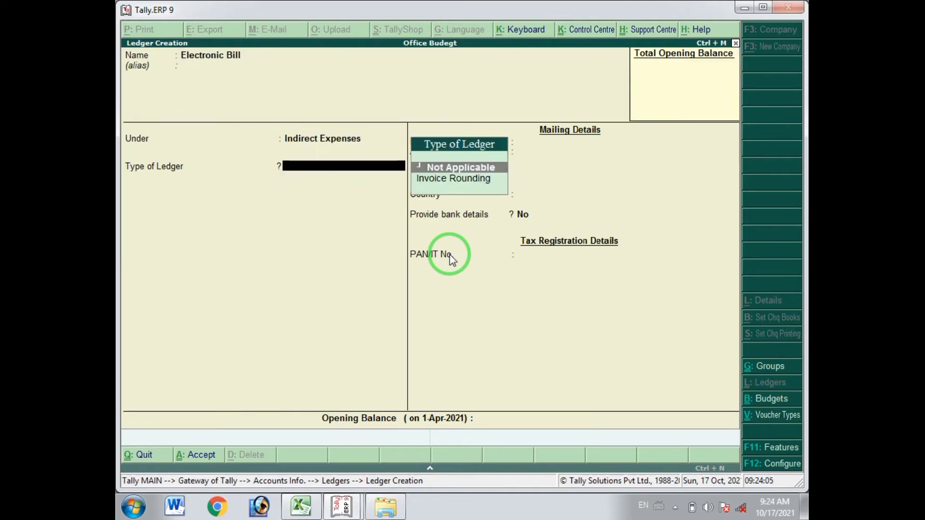
pyautogui.press('Return')
pyautogui.press('Return')
pyautogui.press('Return')
pyautogui.press('Return')
pyautogui.press('Return')
pyautogui.press('Return')
pyautogui.press('Return')
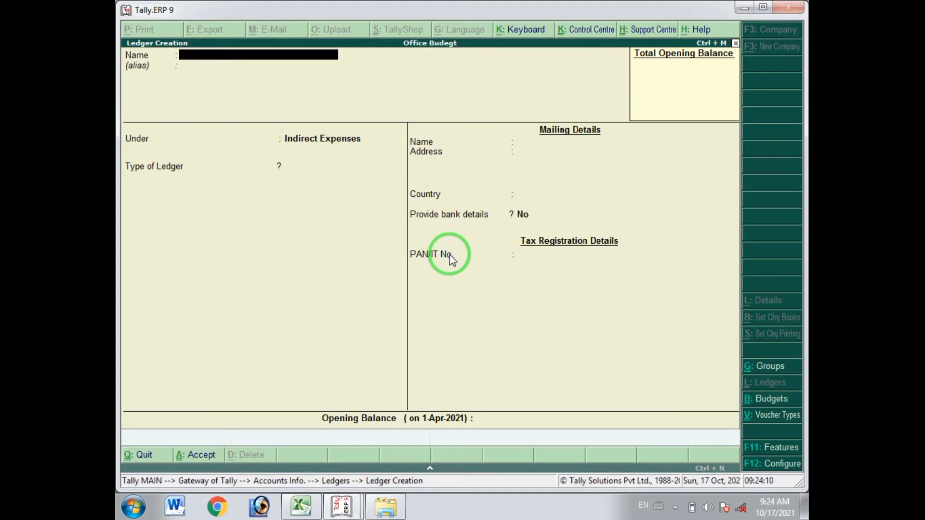
# Create a Salary ledger under Indirect Expenses, save it and return to the accounts masters
pyautogui.write('Salary')
pyautogui.press('Return')
pyautogui.press('Return')
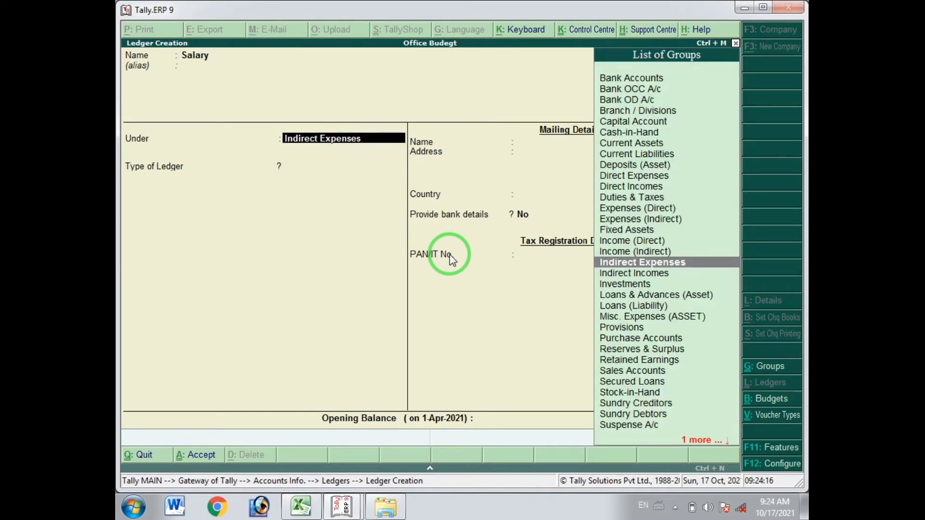
pyautogui.press('Return')
pyautogui.press('Return')
pyautogui.press('Return')
pyautogui.press('Return')
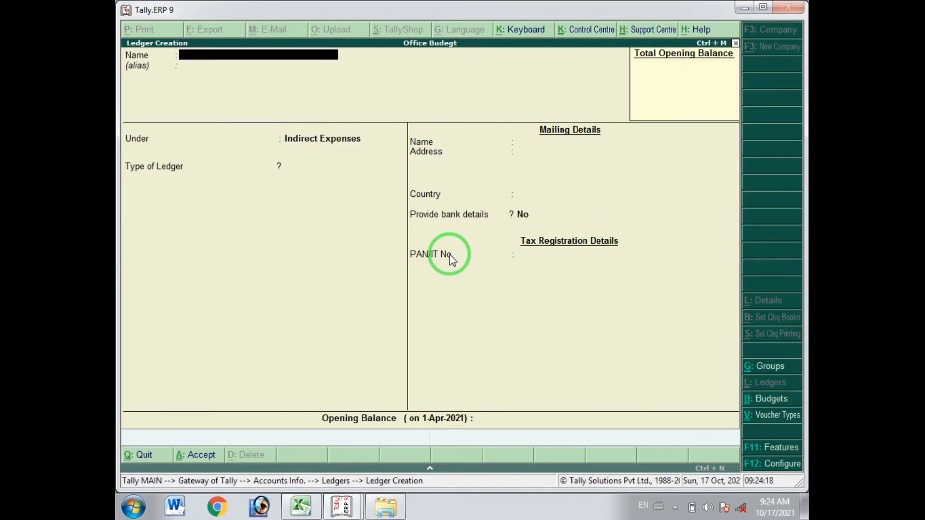
pyautogui.press('Escape')
pyautogui.press('Return')
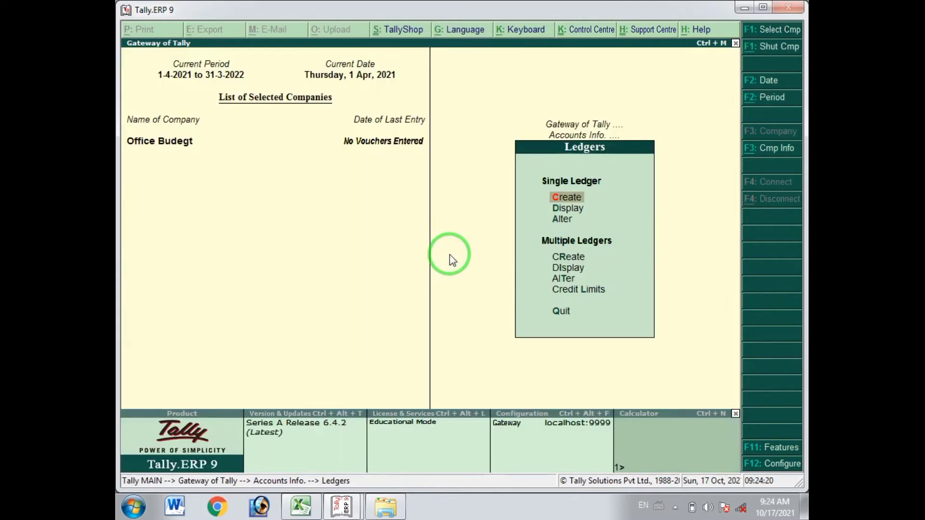
pyautogui.press('Escape')
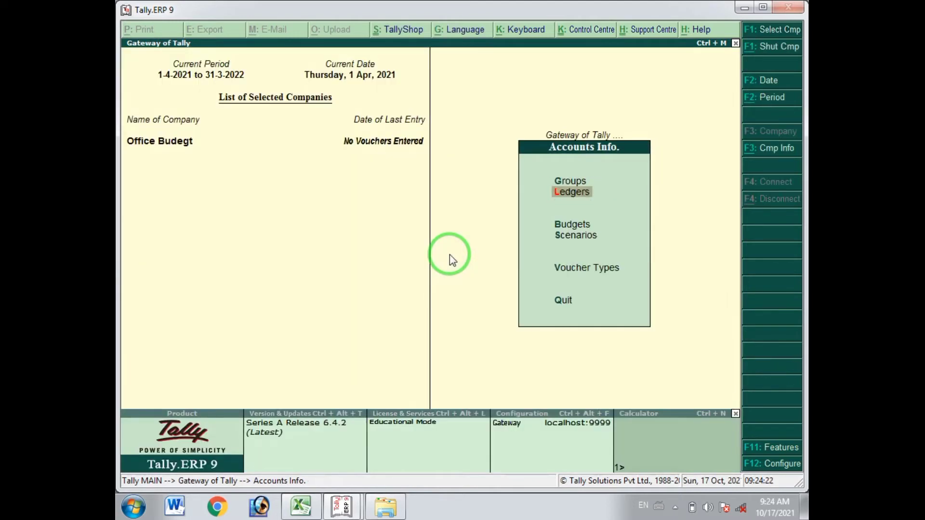
# Start a new budget, name it Office Budget and place it under Primary
pyautogui.press('Down')
pyautogui.press('Return')
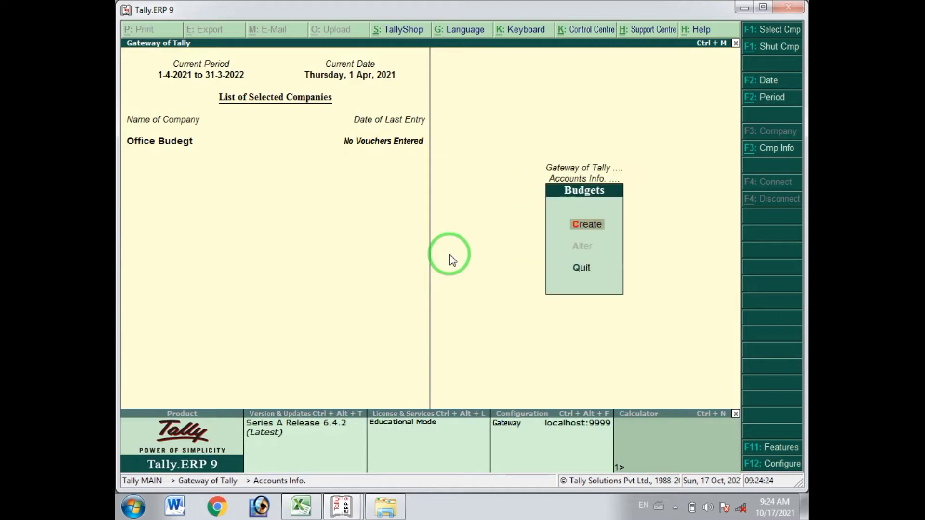
pyautogui.press('Return')
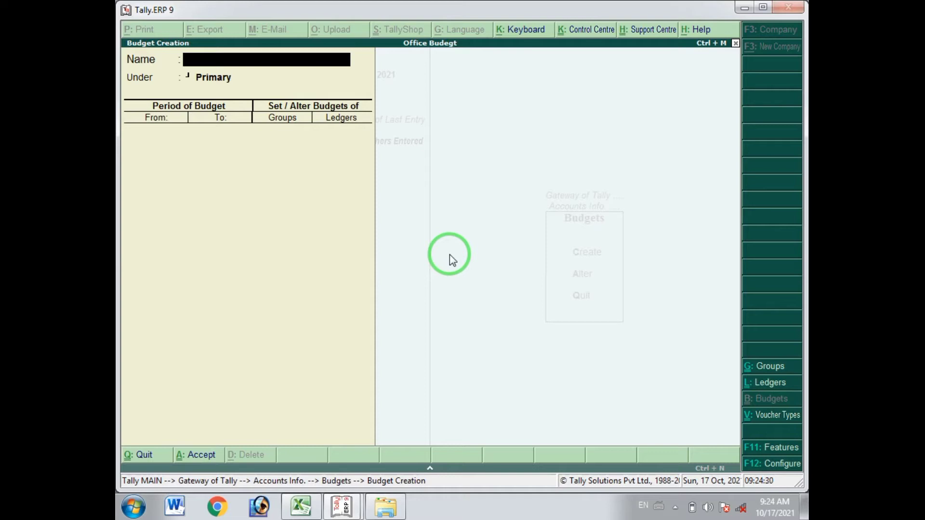
pyautogui.write('Office Buget')
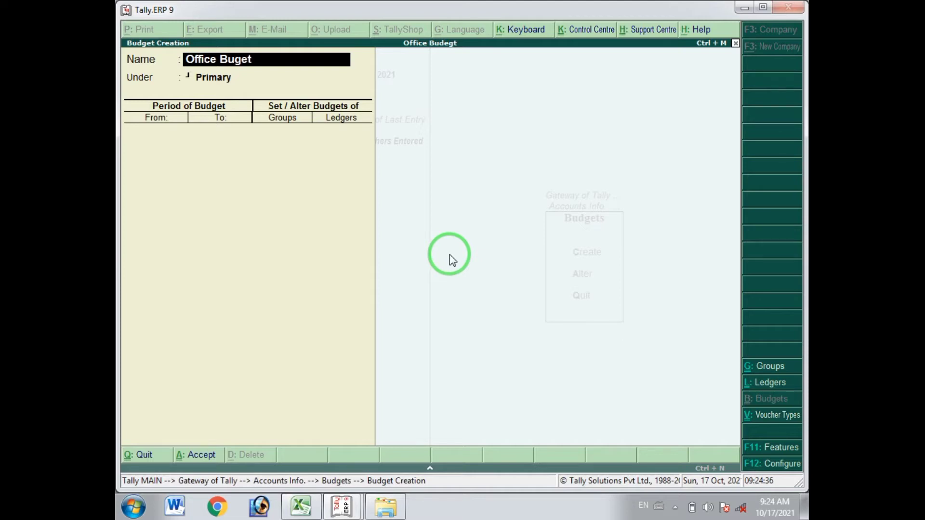
pyautogui.press('BackSpace')
pyautogui.press('BackSpace')
pyautogui.press('BackSpace')
pyautogui.write('dget')
pyautogui.press('Return')
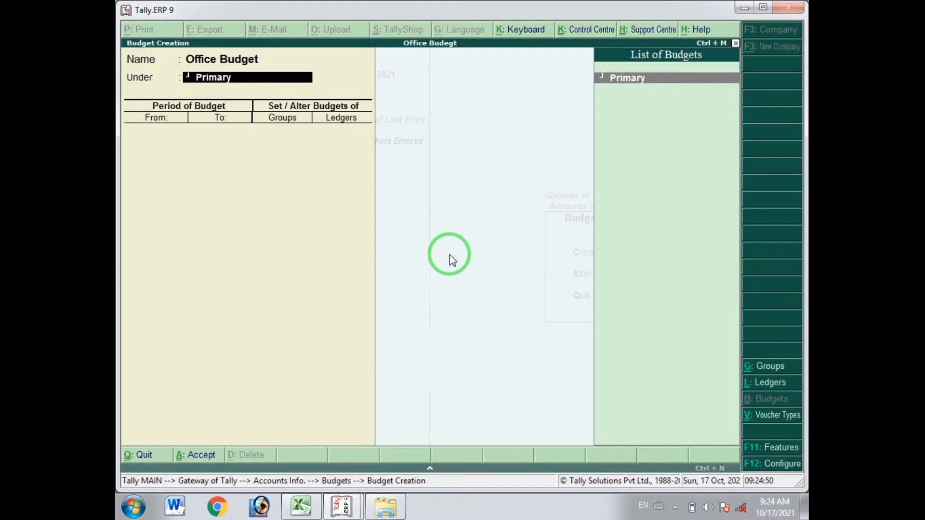
pyautogui.press('Return')
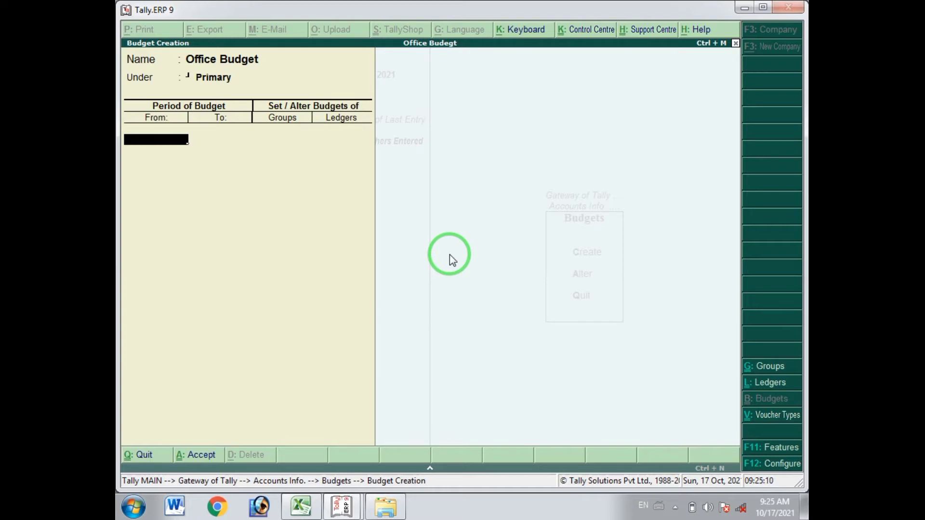
# Set the budget period from 1-Apr-2021 to 1-Jun-2021
pyautogui.write('1-4')
pyautogui.press('Return')
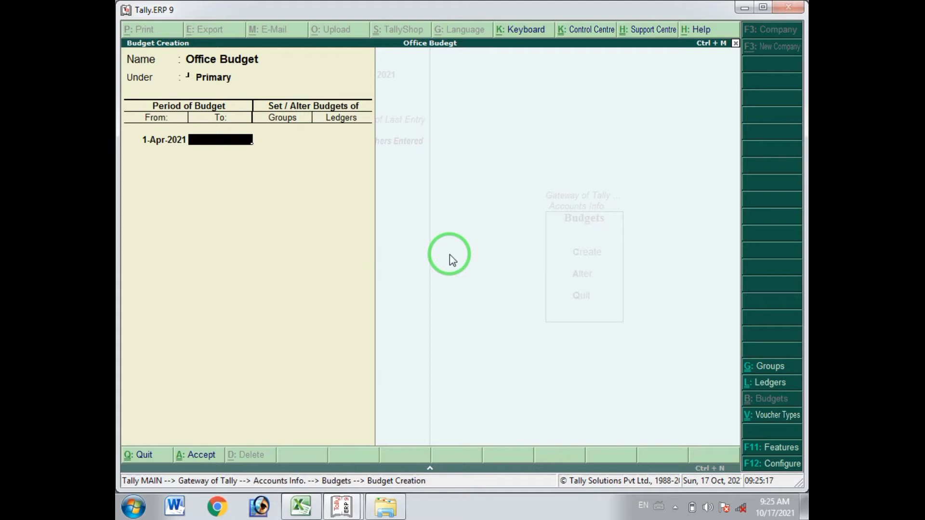
pyautogui.write('31-6')
pyautogui.press('BackSpace')
pyautogui.press('BackSpace')
pyautogui.press('BackSpace')
pyautogui.press('BackSpace')
pyautogui.write('1-6')
pyautogui.press('Return')
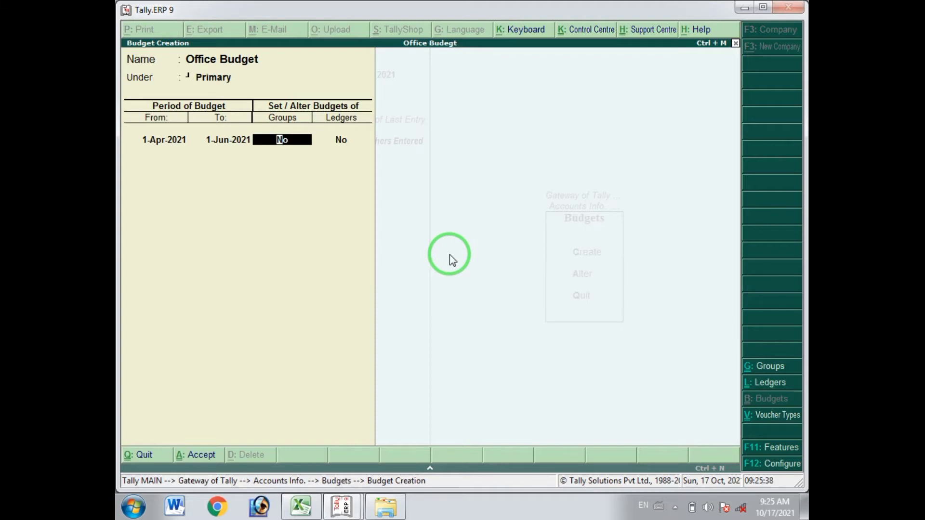
# Enable budgets for groups and add Indirect Expenses with the budget type On Closing Balance
pyautogui.write('y')
pyautogui.press('Return')
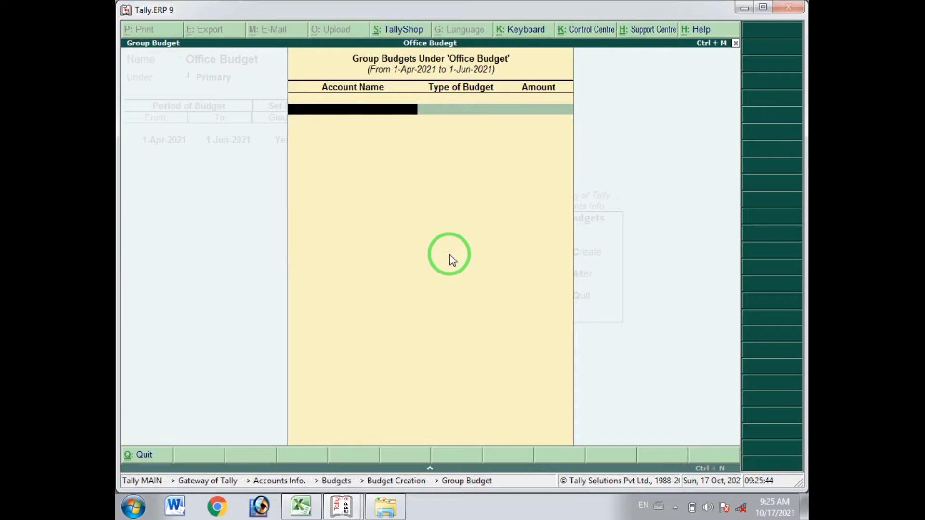
pyautogui.press('space')
pyautogui.write('i')
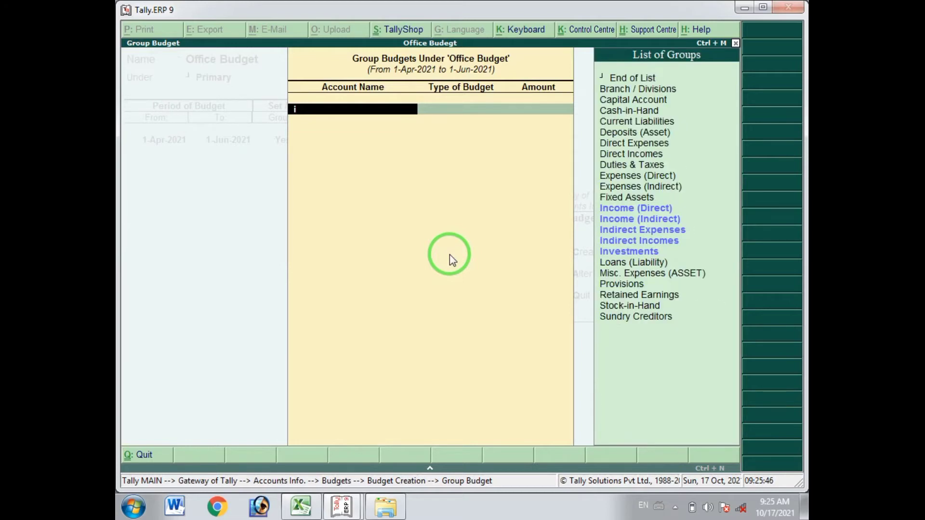
pyautogui.write('n')
pyautogui.press('Down')
pyautogui.press('Down')
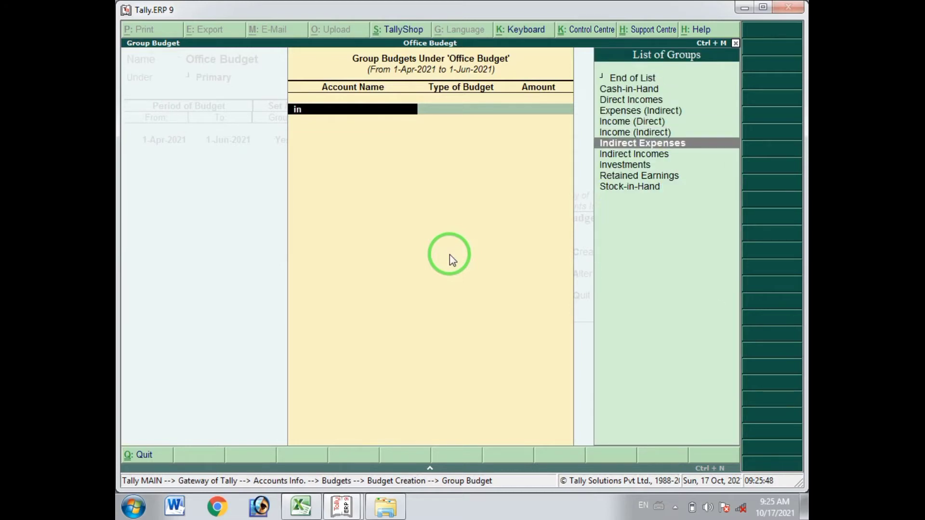
pyautogui.press('Return')
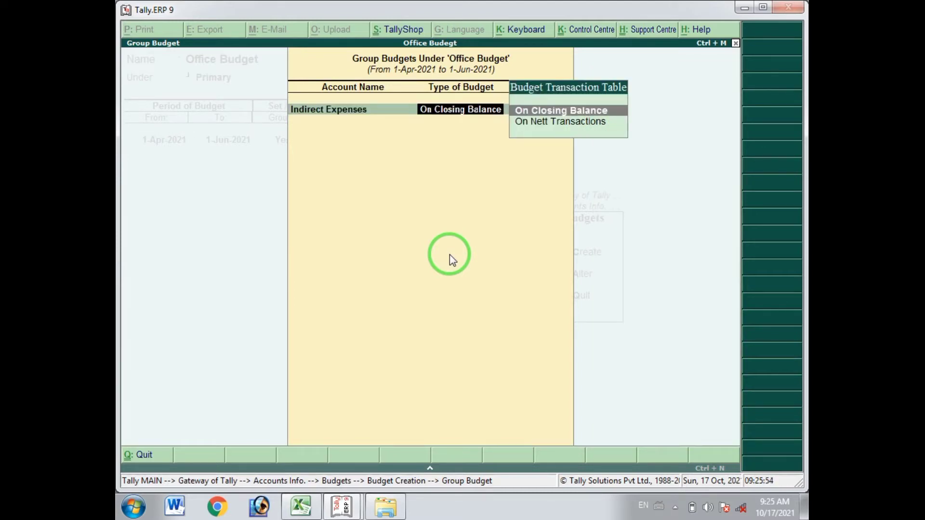
pyautogui.press('Return')
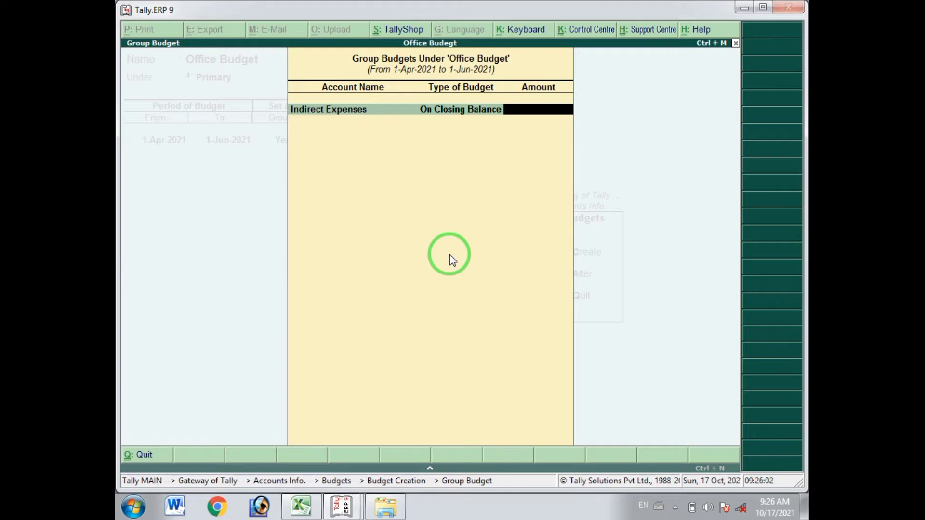
# Check the total amounts of each expense and the overall total in the Excel budget table, and return to Tally.ERP 9
pyautogui.click(300, 506)
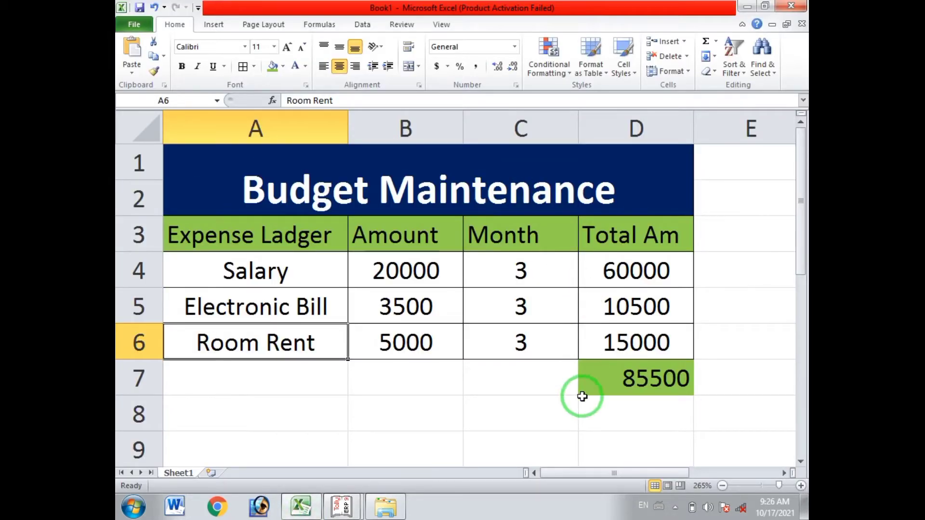
pyautogui.click(645, 268)
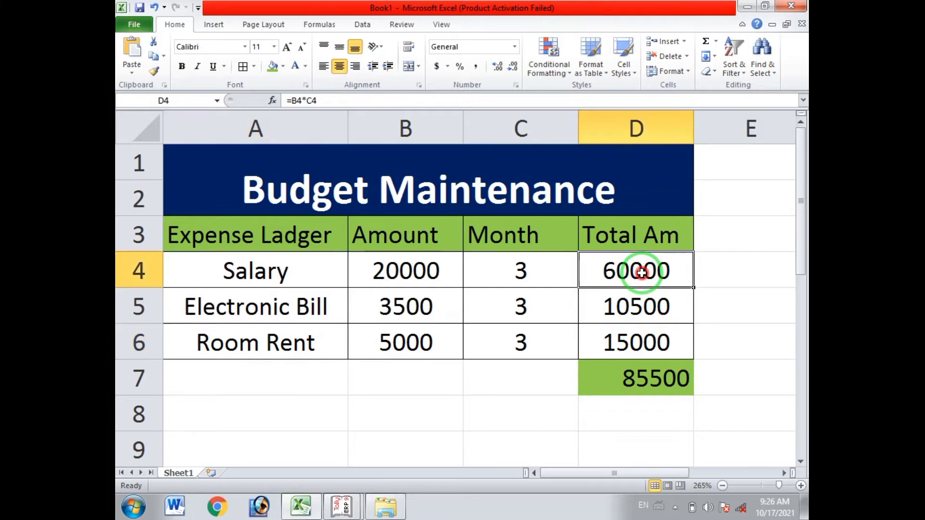
pyautogui.click(600, 310)
pyautogui.click(603, 343)
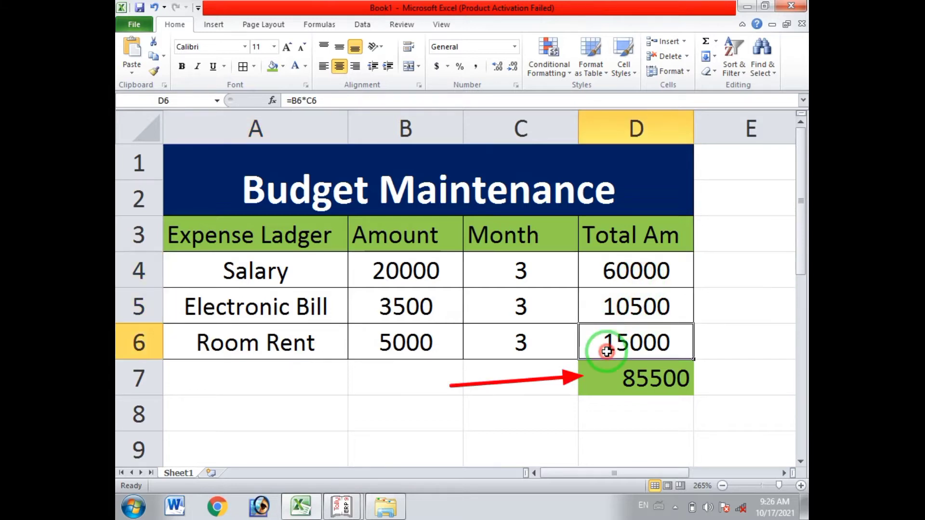
pyautogui.click(607, 379)
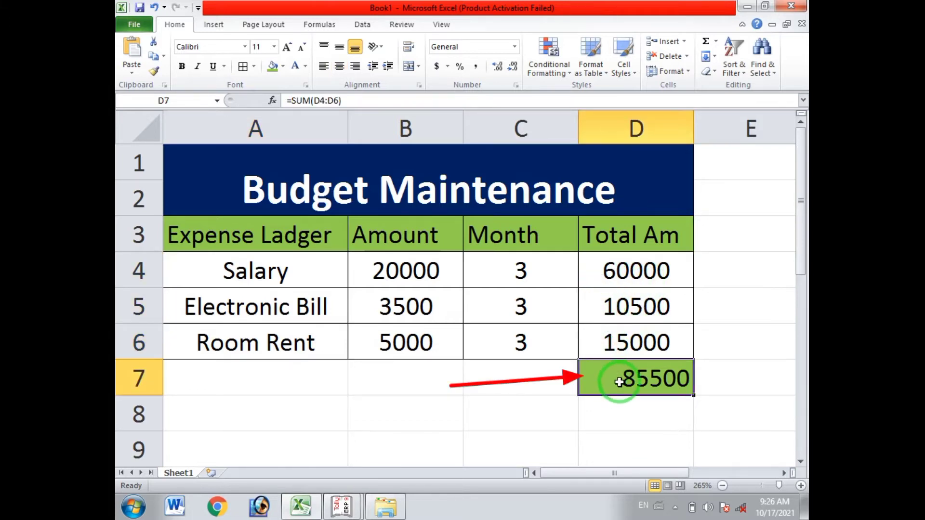
pyautogui.moveTo(358, 503)
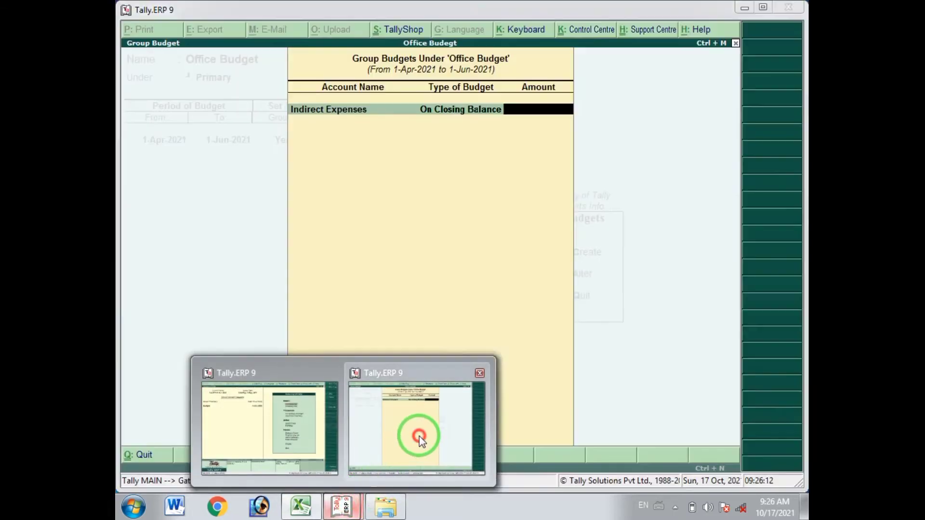
# Set the Indirect Expenses group budget amount to 85500 and finish the group budget list
pyautogui.click(418, 436)
pyautogui.write('85500')
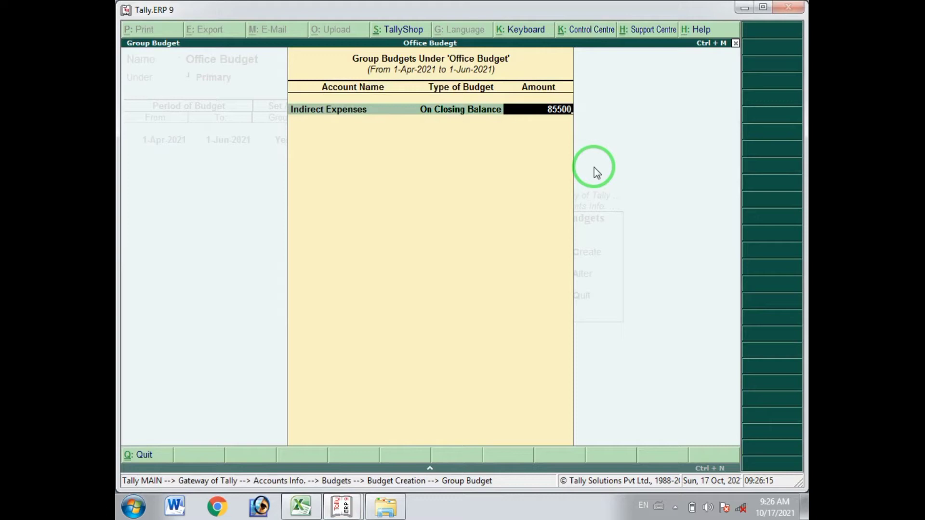
pyautogui.press('Return')
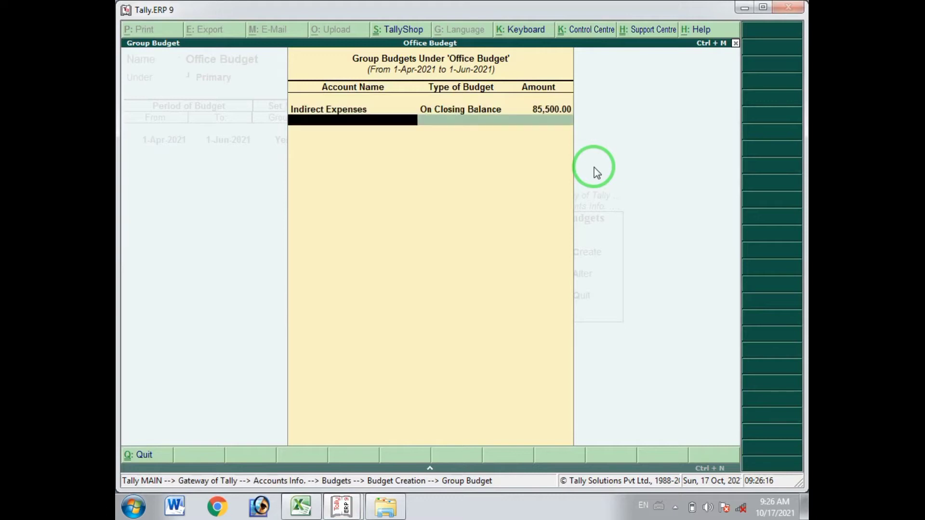
pyautogui.press('Return')
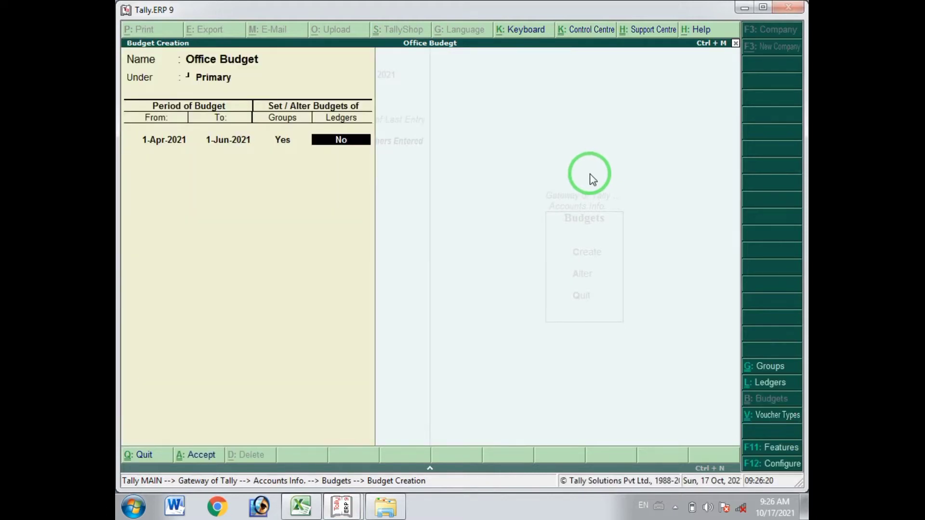
# Enable budgets for ledgers and add Salary with the budget type On Closing Balance and an amount of 60000
pyautogui.press('y')
pyautogui.press('Return')
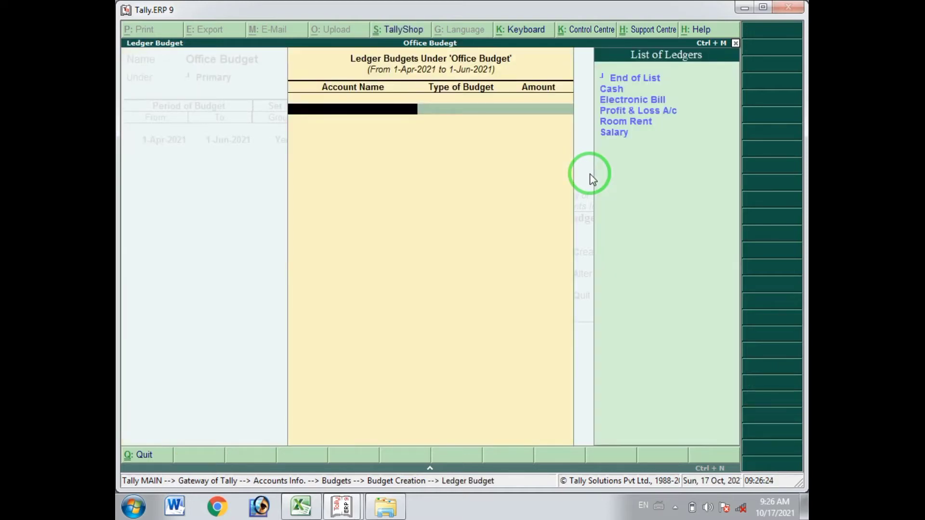
pyautogui.press('Down')
pyautogui.press('Down')
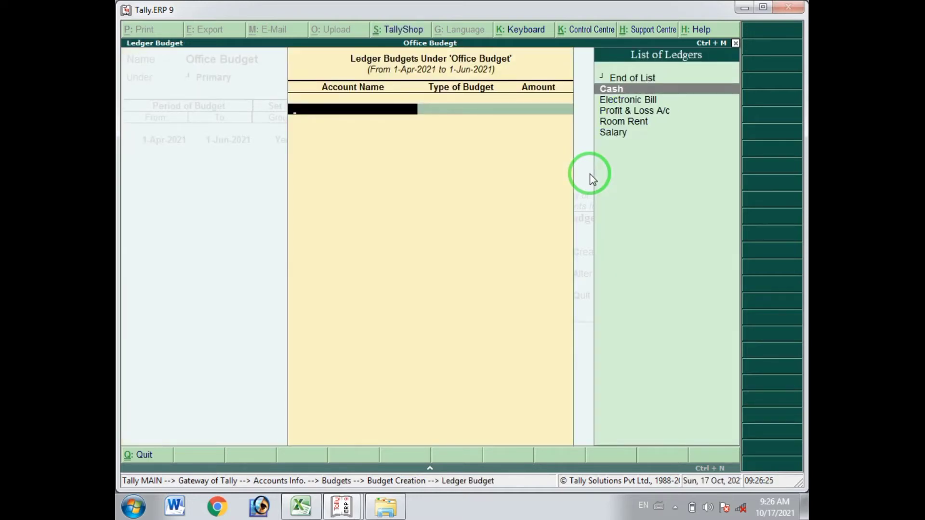
pyautogui.press('Down')
pyautogui.press('Down')
pyautogui.press('Down')
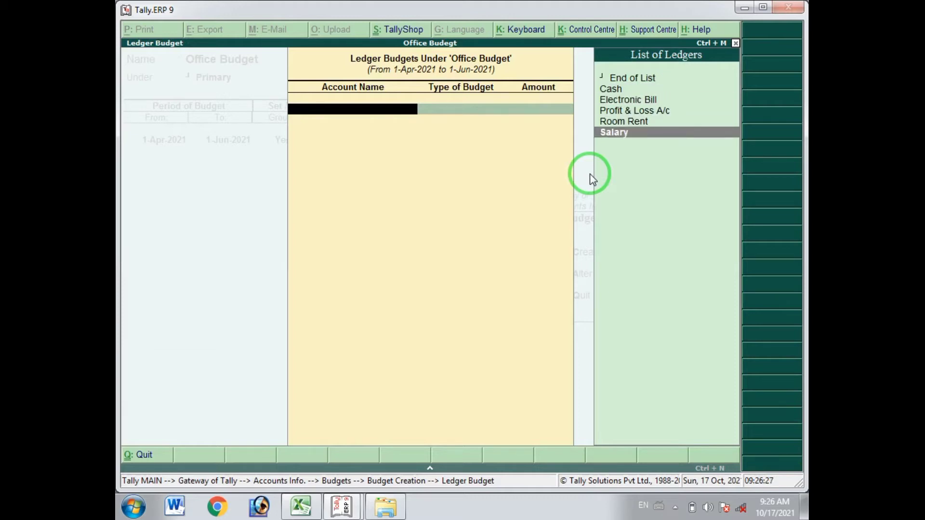
pyautogui.press('Return')
pyautogui.press('Return')
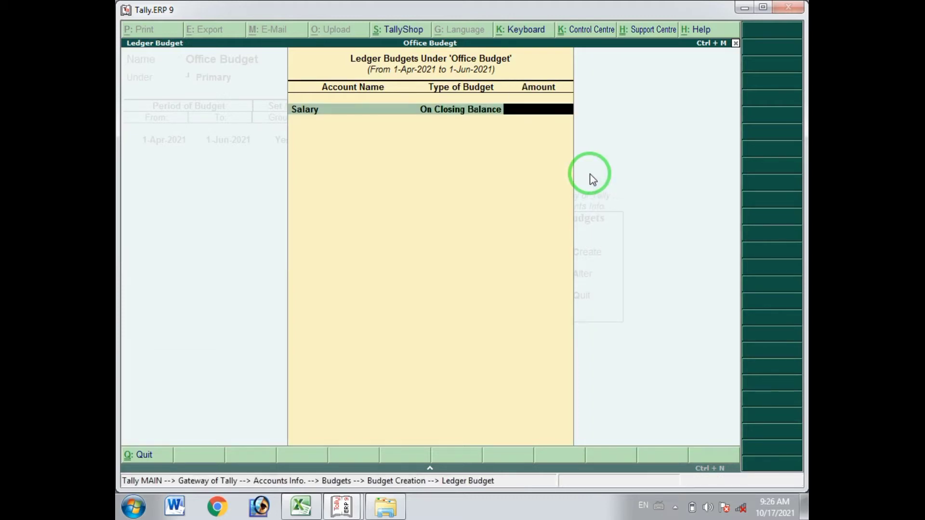
pyautogui.write('60000')
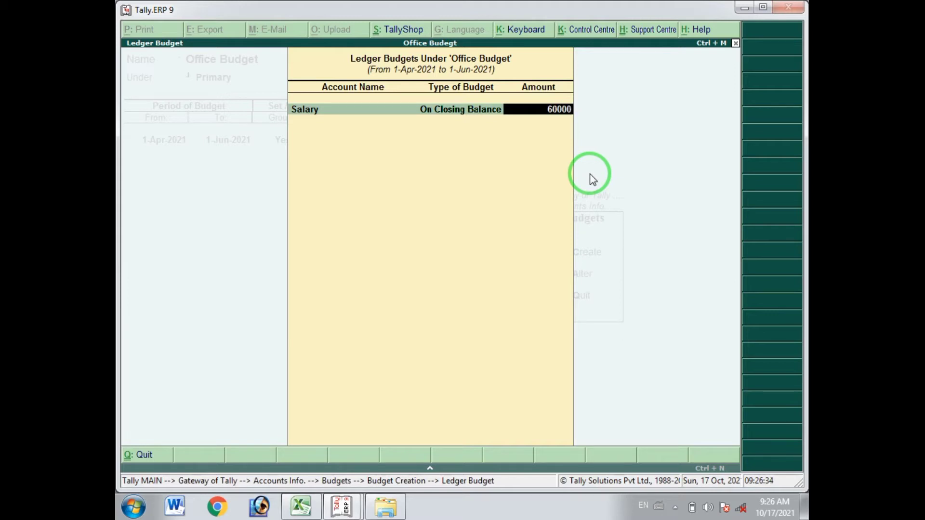
pyautogui.press('Return')
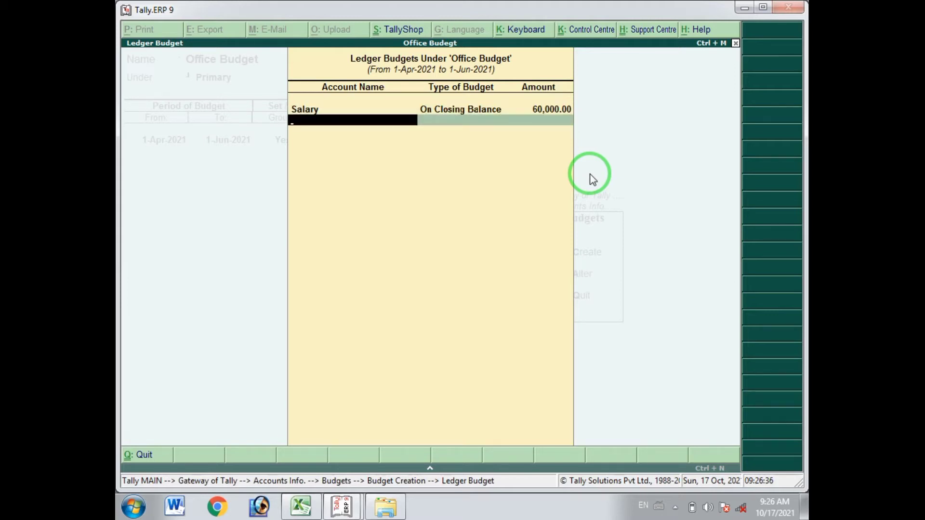
# Add the Electronic Bill ledger budget with the type On Closing Balance and an amount of 10,500
pyautogui.write('El')
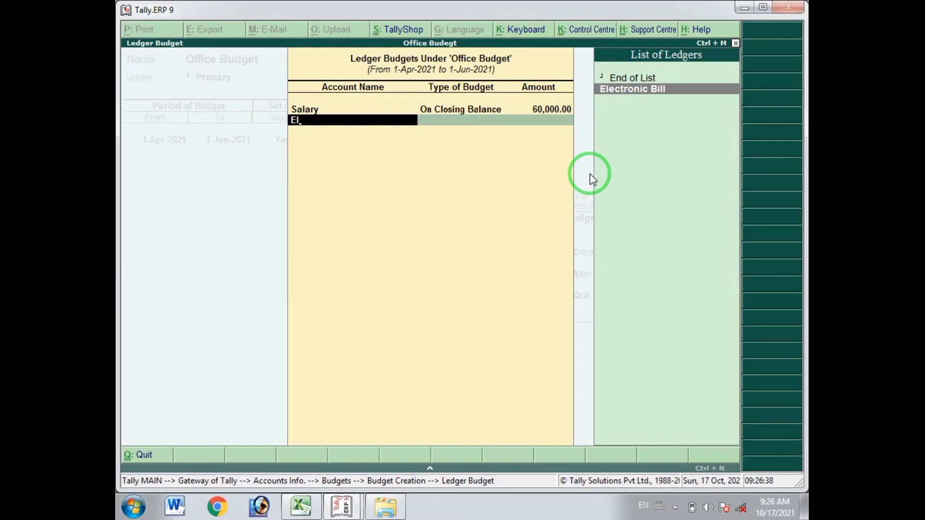
pyautogui.press('Return')
pyautogui.press('Return')
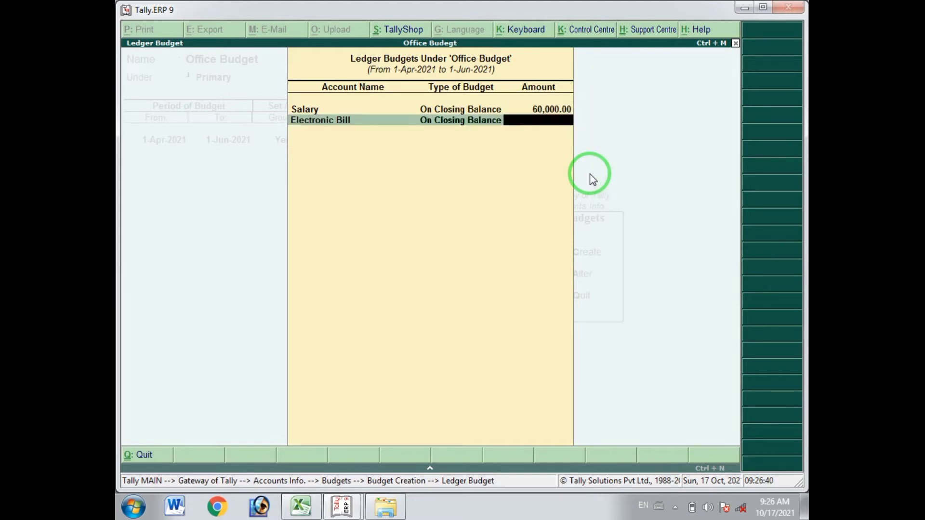
pyautogui.write('10,500')
pyautogui.press('Return')
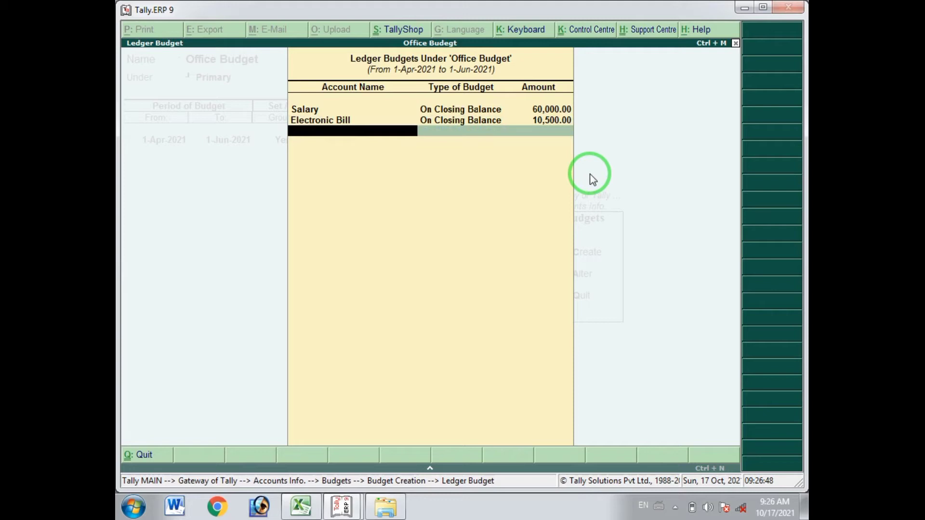
# Add the Room Rent ledger budget with the type On Closing Balance and an amount of 15000
pyautogui.write('Room')
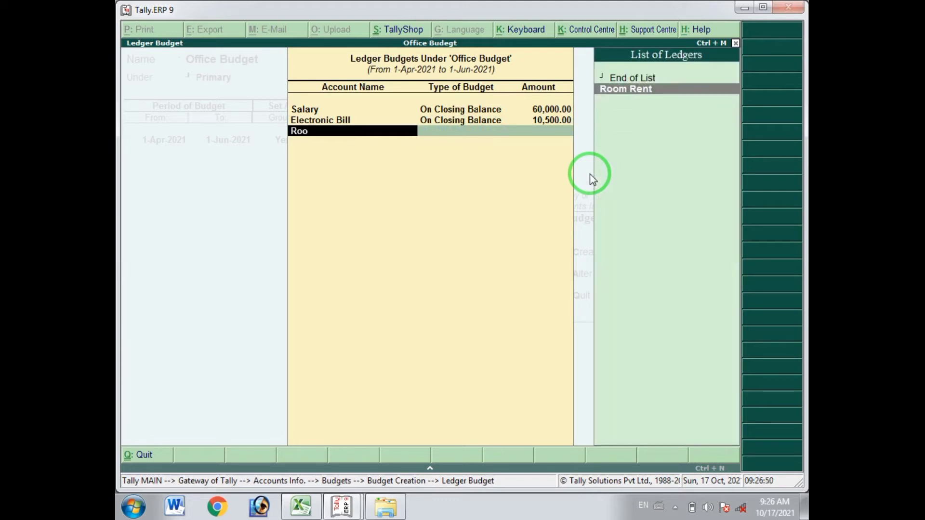
pyautogui.press('Return')
pyautogui.press('Return')
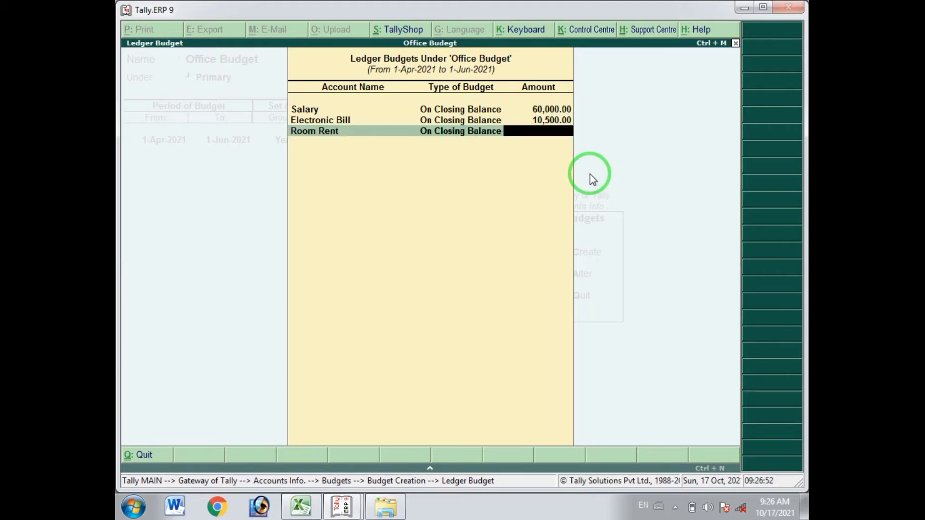
pyautogui.write('15000')
pyautogui.press('Return')
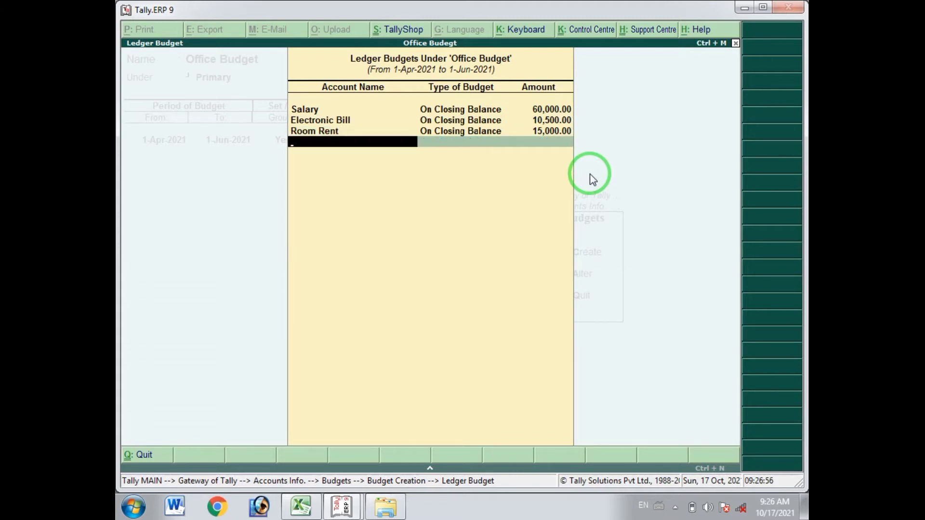
# Compare the ledger budget amounts with the totals in the Excel table side by side, and restore the full-size Tally window
pyautogui.click(764, 7)
pyautogui.click(766, 7)
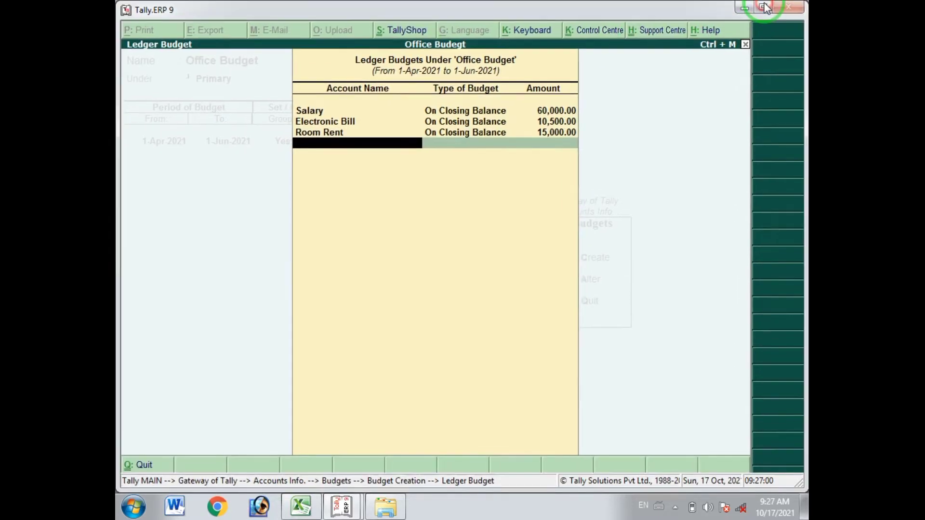
pyautogui.moveTo(805, 90); pyautogui.dragTo(430, 64)
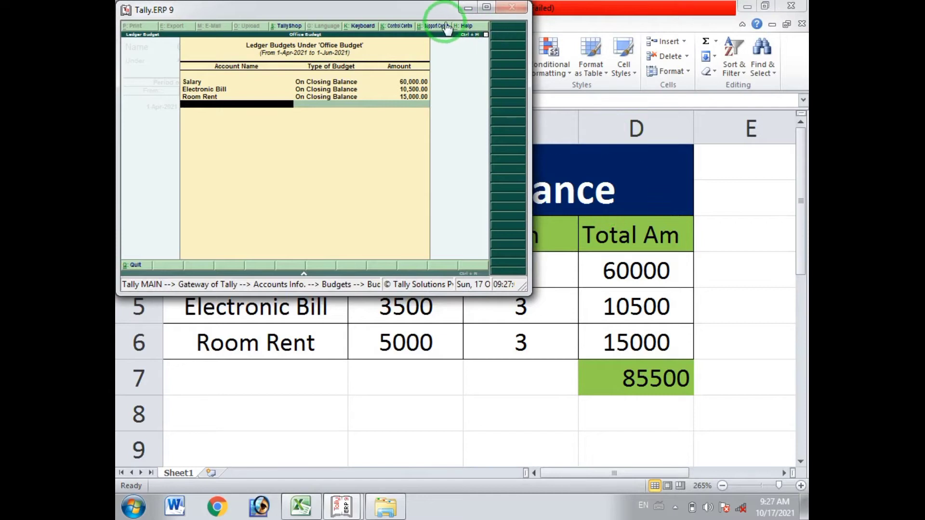
pyautogui.moveTo(431, 16); pyautogui.dragTo(426, 94)
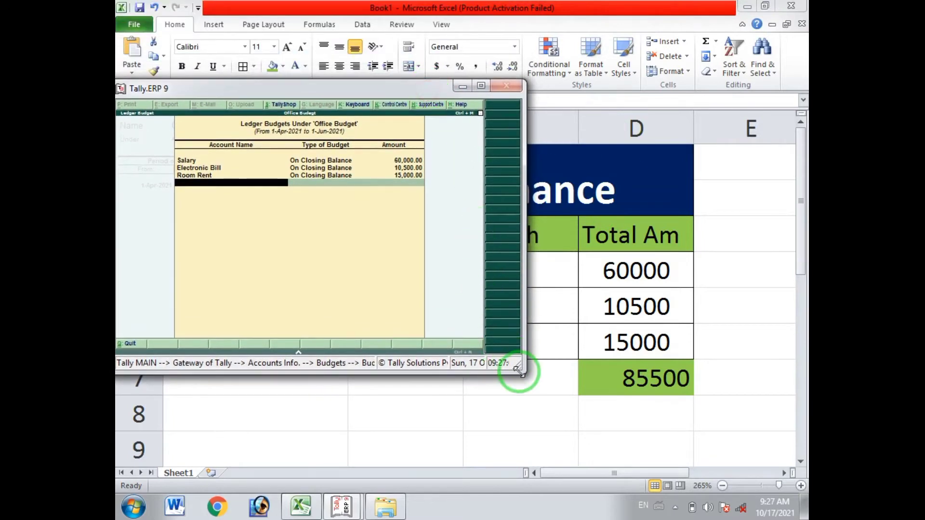
pyautogui.moveTo(519, 370); pyautogui.dragTo(481, 421)
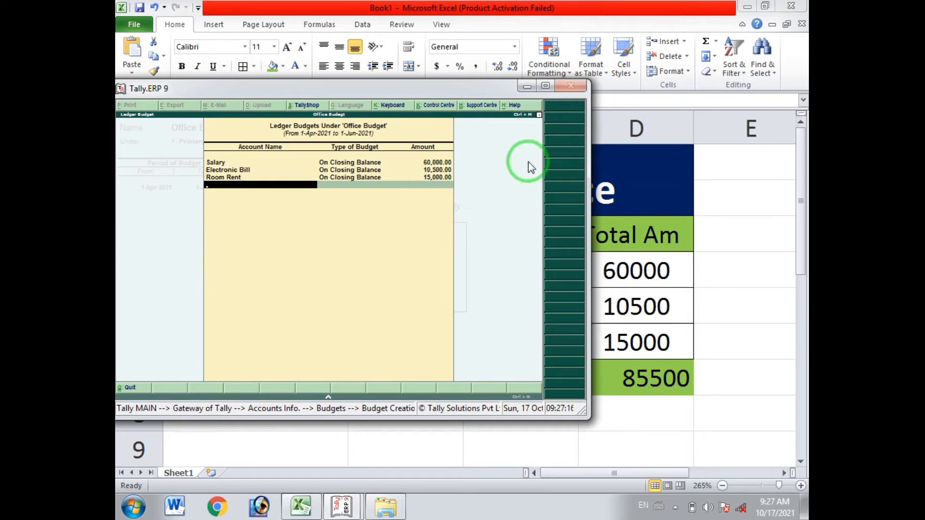
pyautogui.click(545, 86)
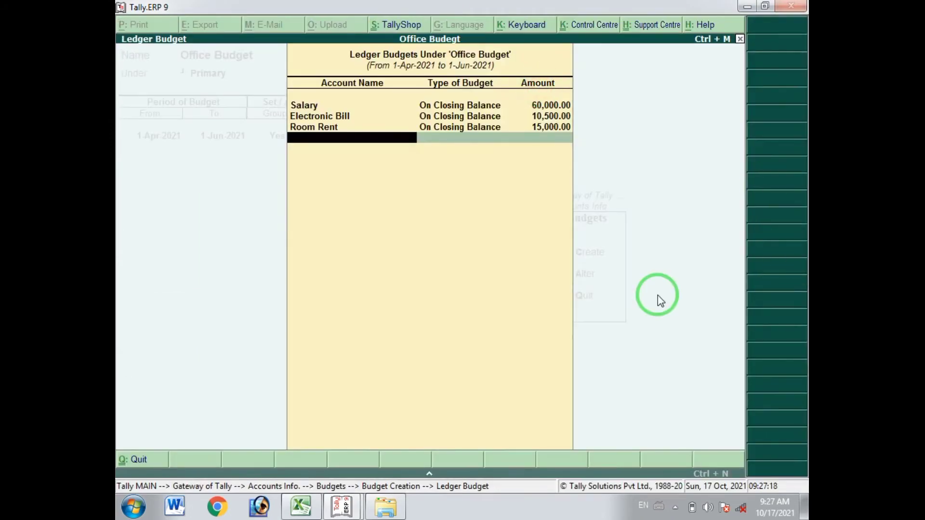
# End the ledger budget list, save the Office Budget and return to the Gateway of Tally
pyautogui.press('Return')
pyautogui.press('Return')
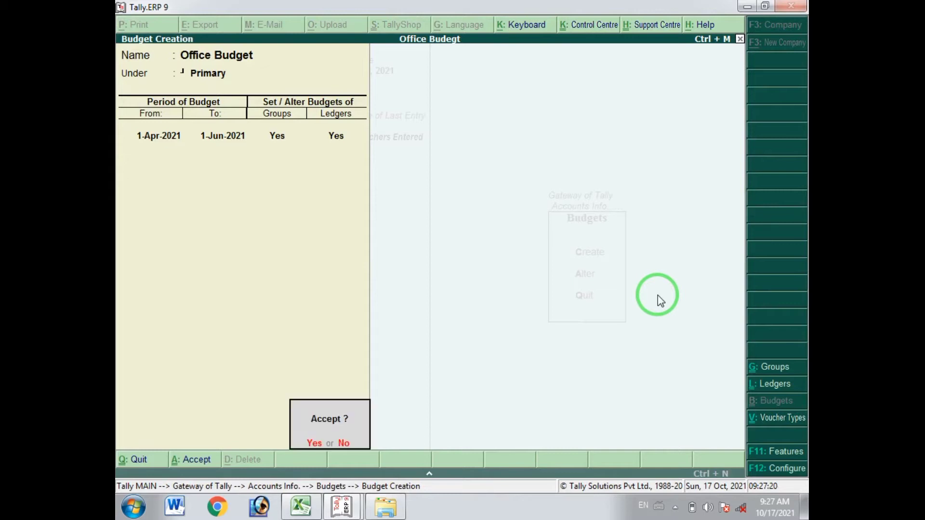
pyautogui.press('Return')
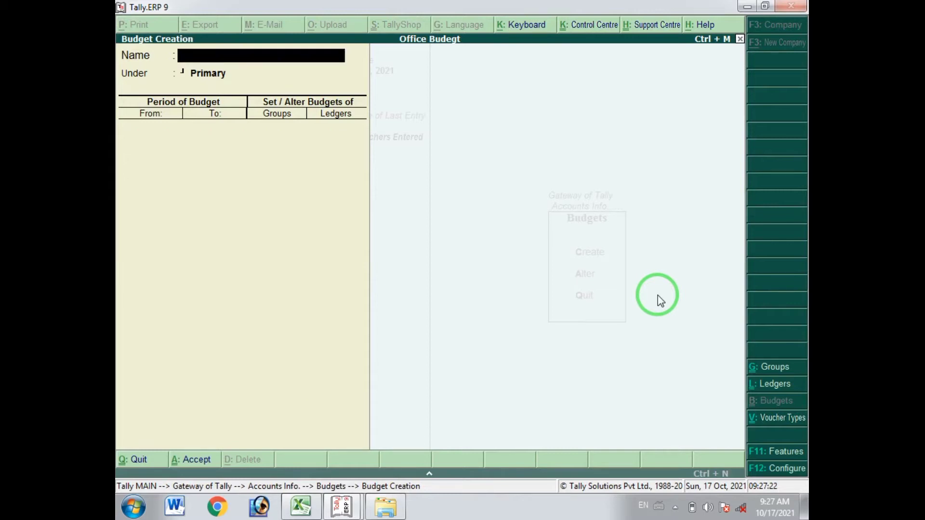
pyautogui.press('Escape')
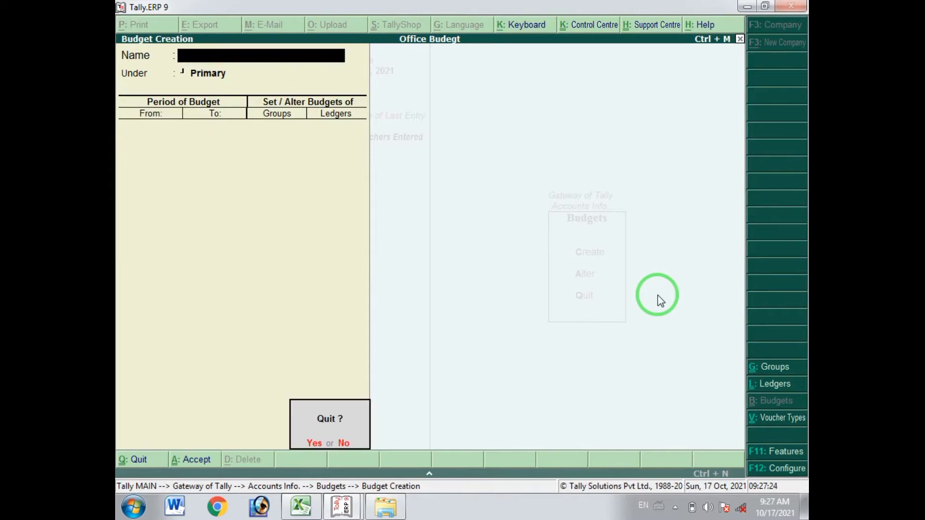
pyautogui.press('y')
pyautogui.press('Escape')
pyautogui.press('Escape')
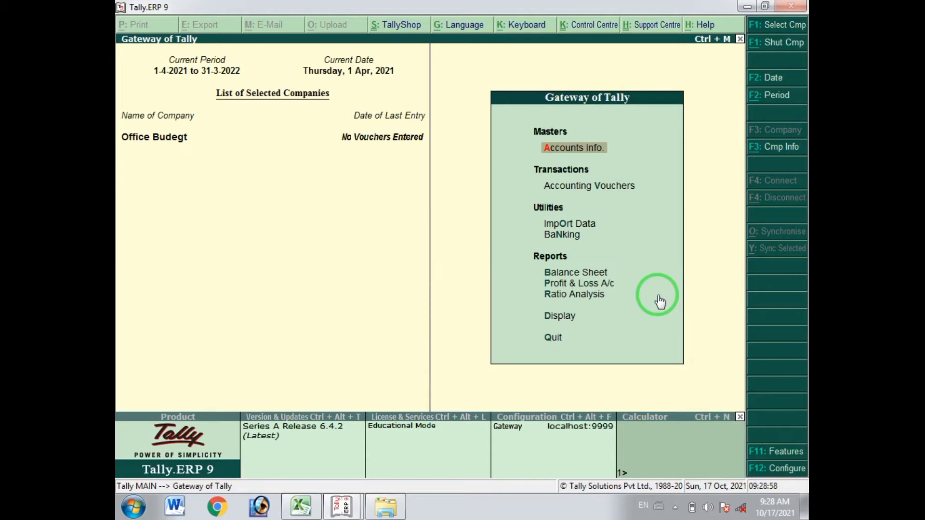
# Check the Balance Sheet report for existing entries and close it
pyautogui.press('Down')
pyautogui.press('Down')
pyautogui.press('Up')
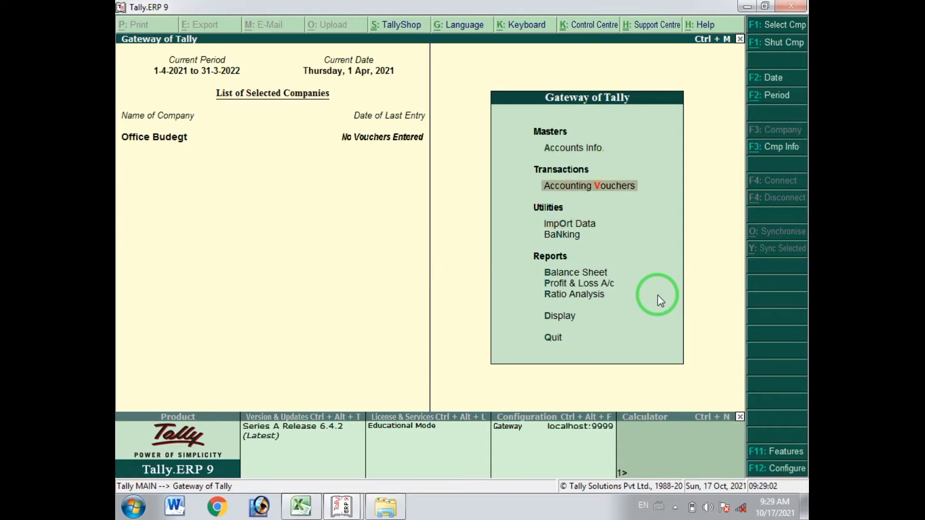
pyautogui.press('Down')
pyautogui.press('Down')
pyautogui.press('Down')
pyautogui.press('Down')
pyautogui.press('Down')
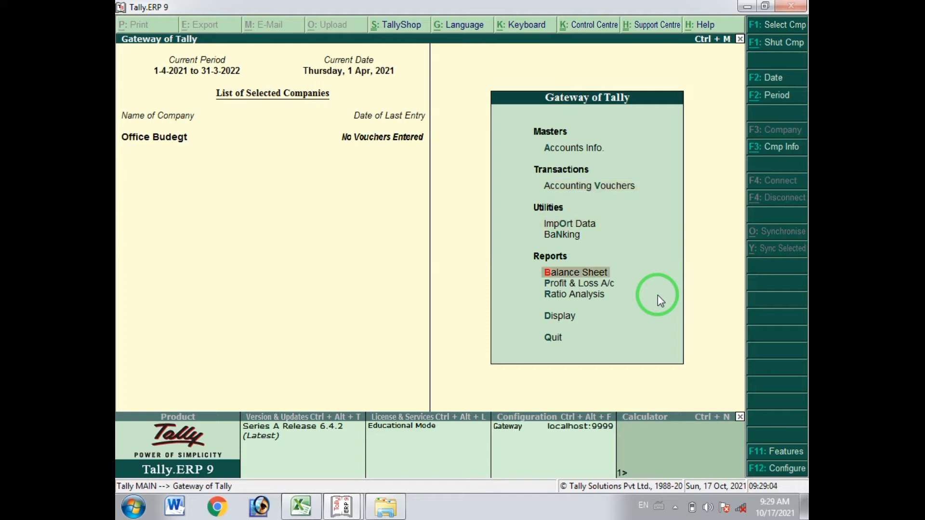
pyautogui.press('Up')
pyautogui.press('Up')
pyautogui.press('Return')
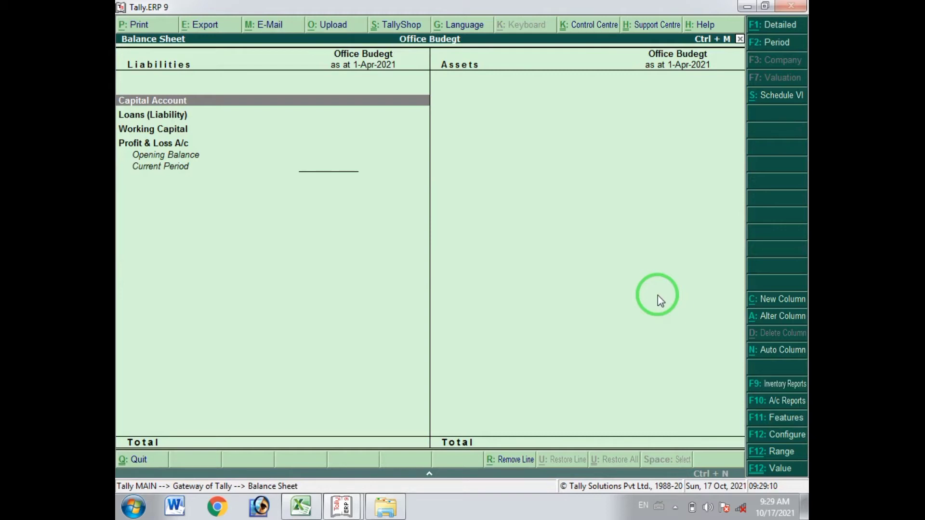
pyautogui.press('Escape')
# Check the Trial Balance for existing entries and return to the Gateway of Tally
pyautogui.press('Down')
pyautogui.press('Down')
pyautogui.press('Down')
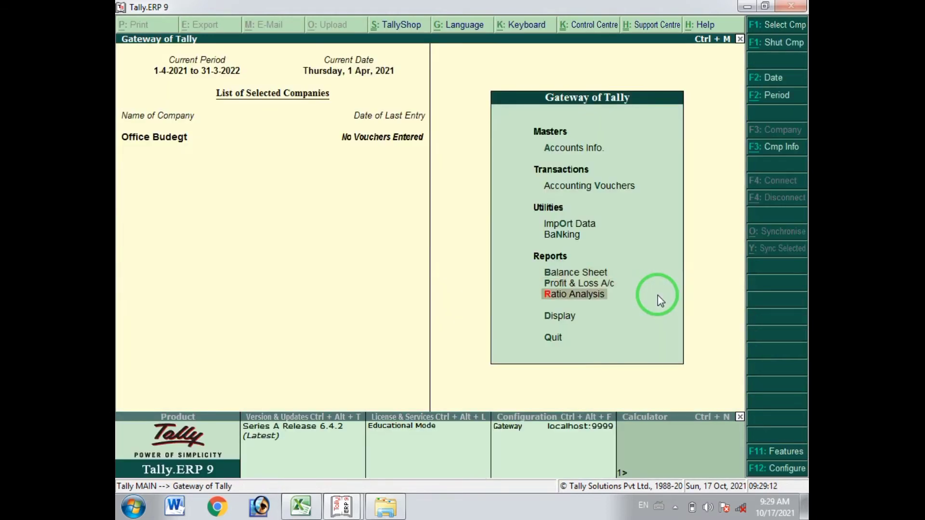
pyautogui.press('Return')
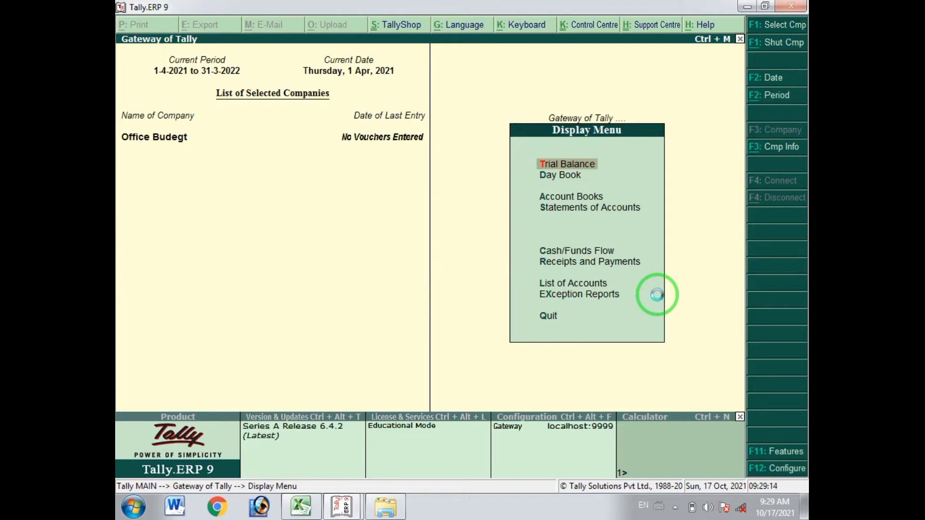
pyautogui.press('Return')
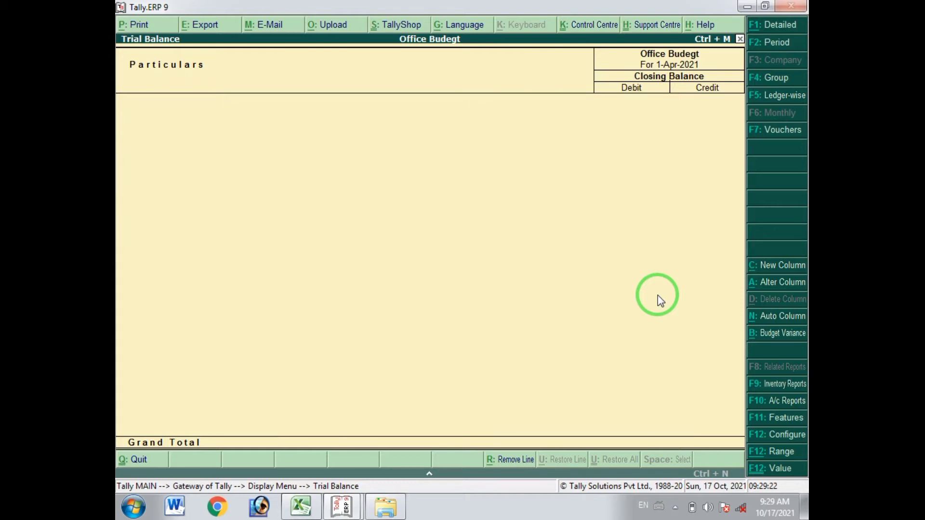
pyautogui.press('Escape')
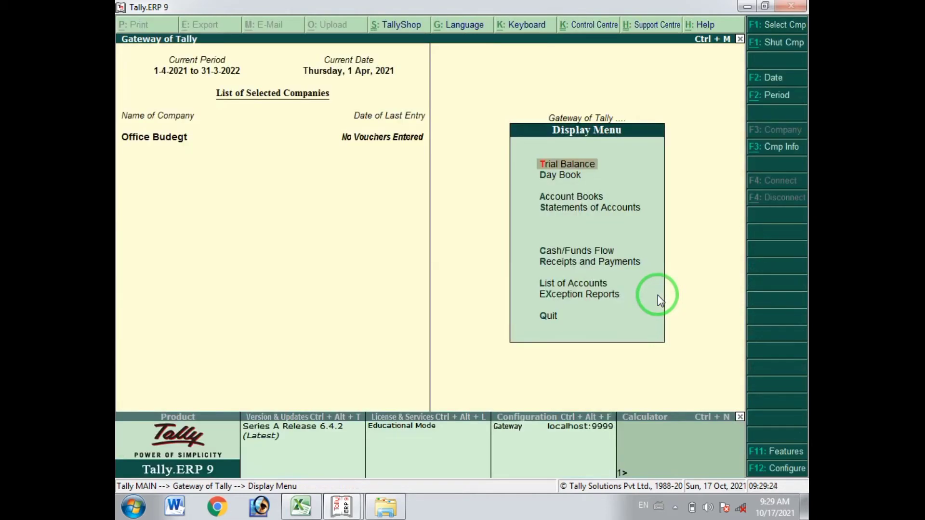
pyautogui.press('Escape')
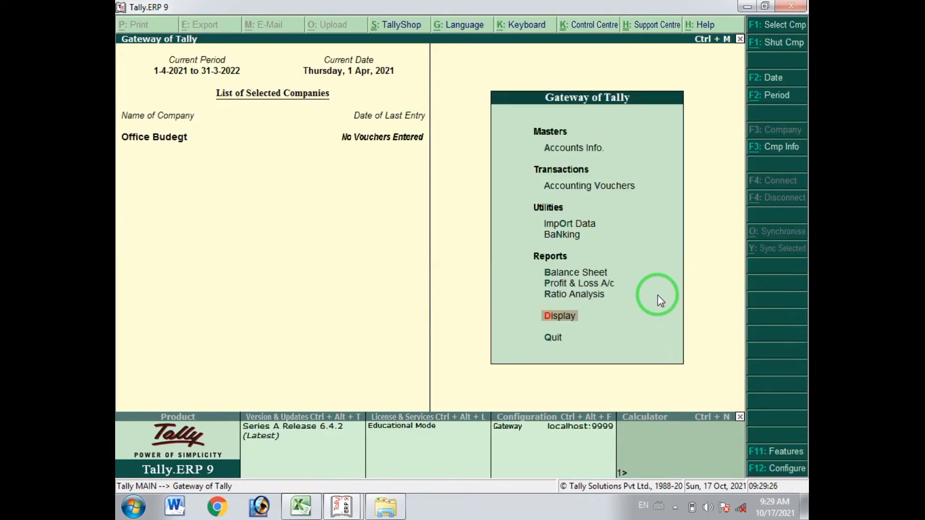
# Start a payment voucher dated 1-Apr-2021 with Cash as the account
pyautogui.press('Up')
pyautogui.press('Up')
pyautogui.press('Up')
pyautogui.press('Up')
pyautogui.press('Up')
pyautogui.press('Up')
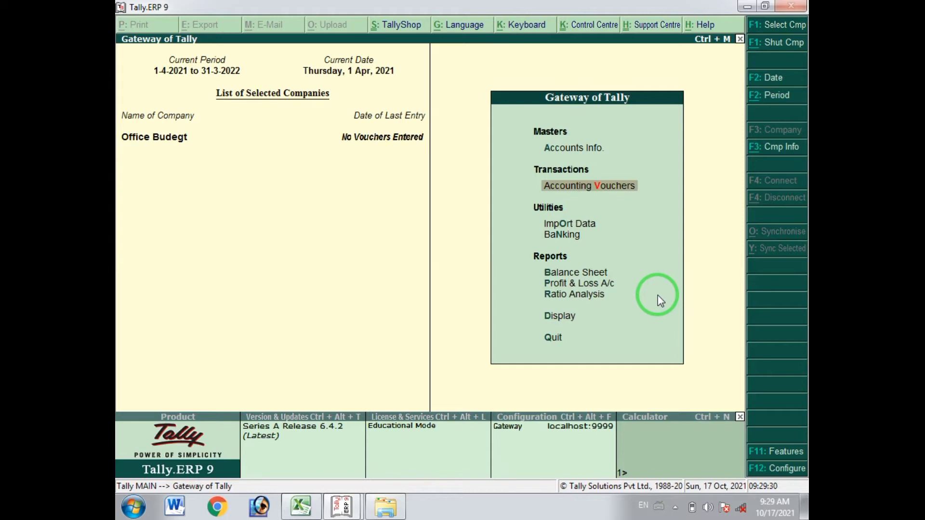
pyautogui.press('Return')
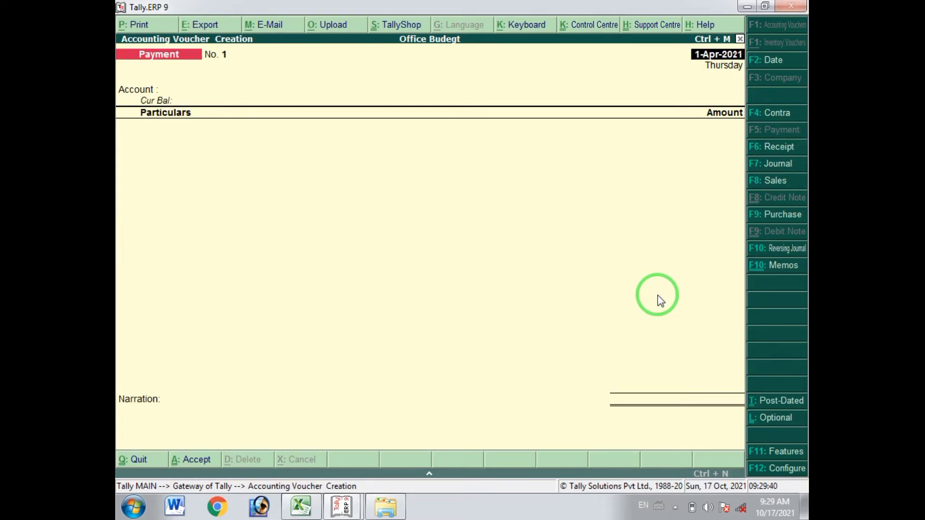
pyautogui.press('Return')
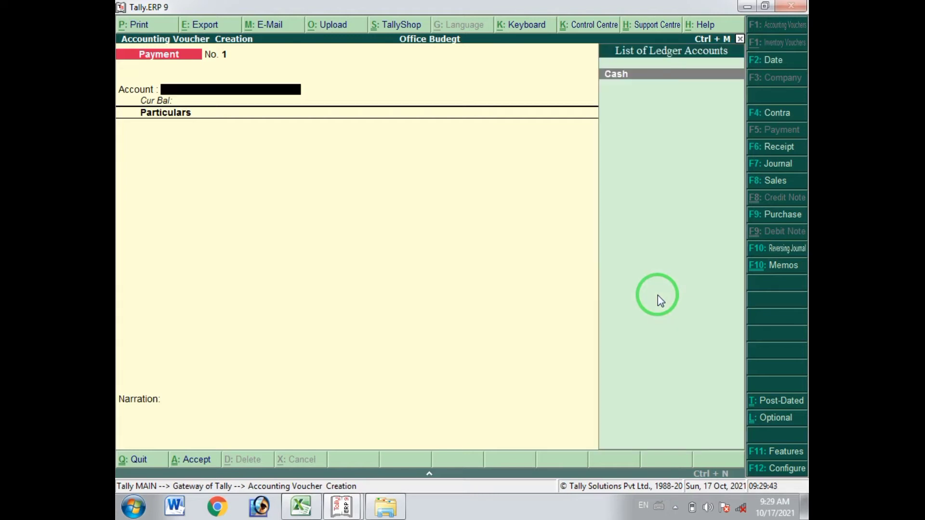
pyautogui.press('Return')
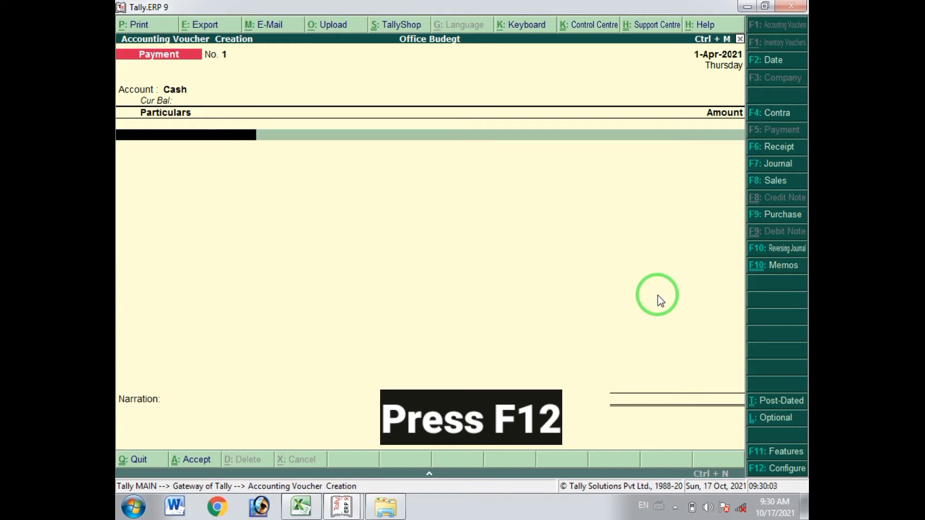
# Turn off single entry mode for payment, receipt and contra vouchers in the payment voucher configuration
pyautogui.press('F12')
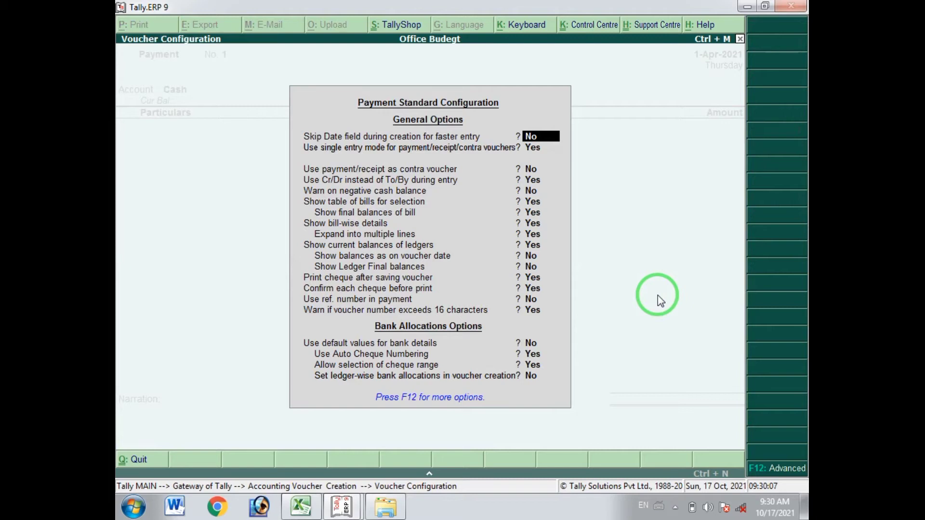
pyautogui.press('Return')
pyautogui.write('n')
pyautogui.press('Return')
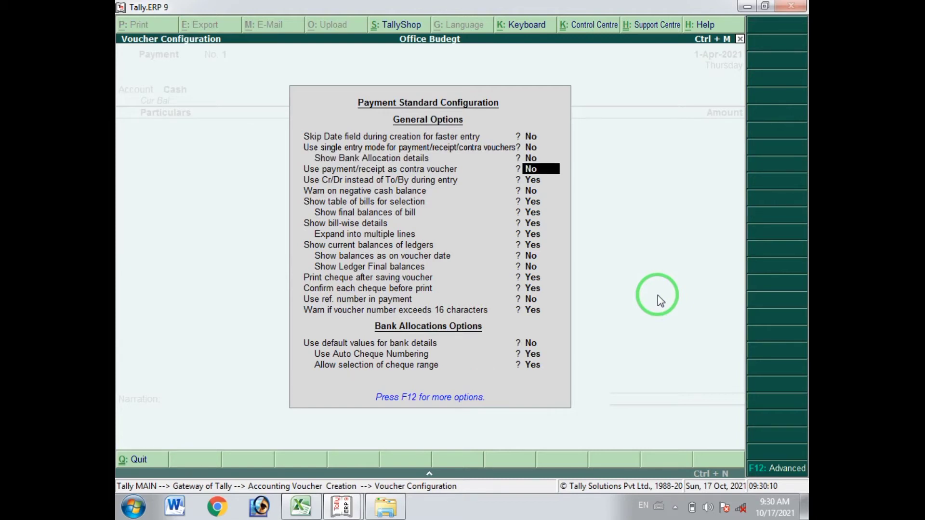
# Set printing cheques after saving the voucher to No, keep the other options, and accept the payment configuration
pyautogui.press('Return')
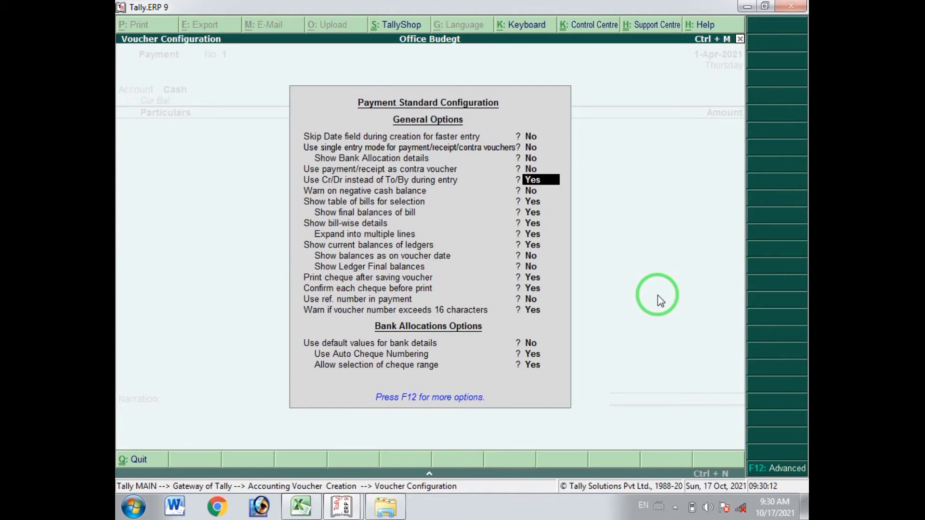
pyautogui.press('Return')
pyautogui.press('Return')
pyautogui.press('Return')
pyautogui.press('Return')
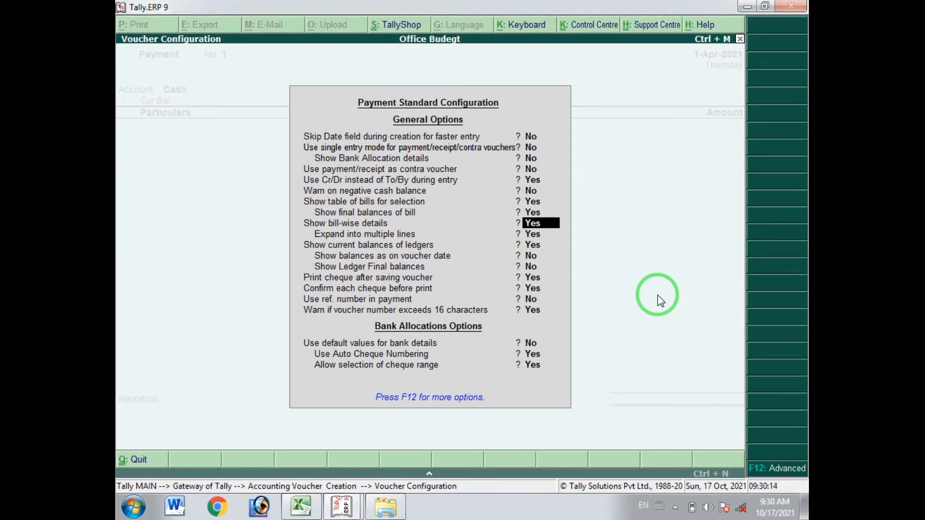
pyautogui.press('Return')
pyautogui.press('Return')
pyautogui.press('Return')
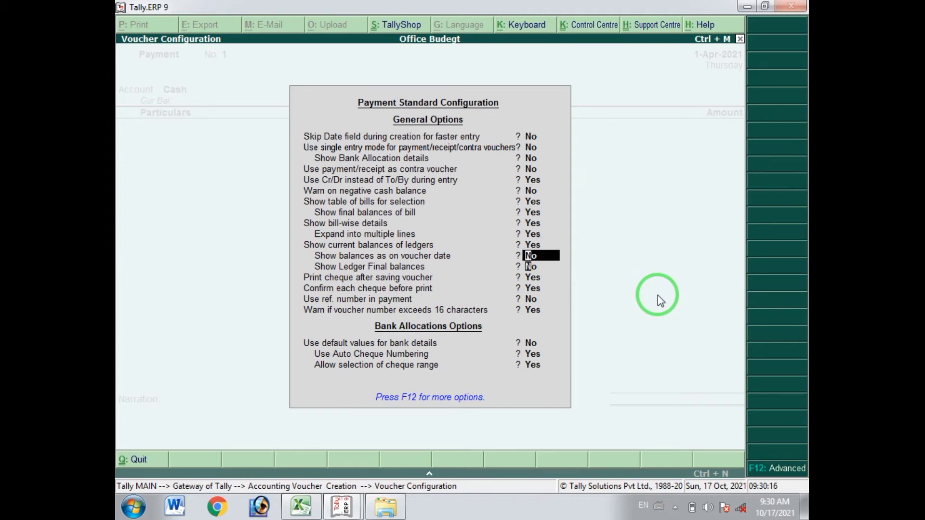
pyautogui.press('Return')
pyautogui.press('Return')
pyautogui.press('n')
pyautogui.press('Return')
pyautogui.press('Return')
pyautogui.press('Return')
pyautogui.press('Return')
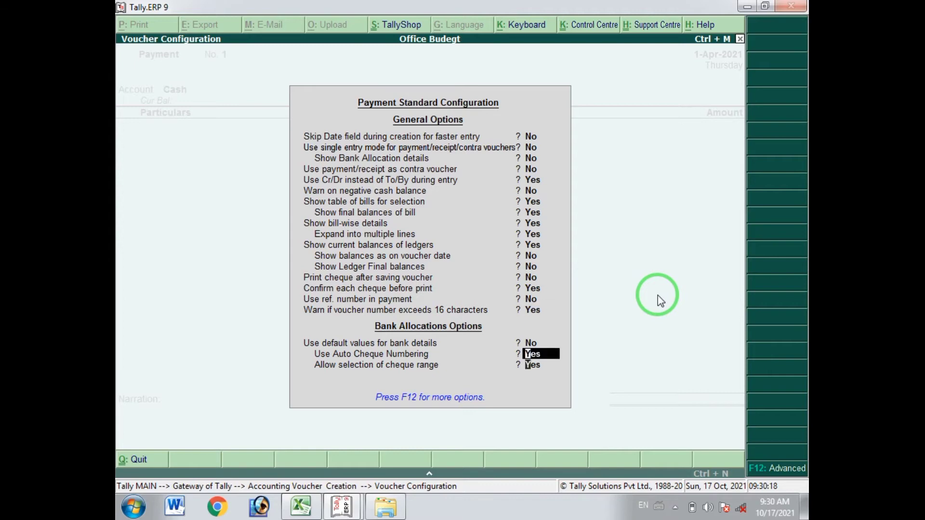
pyautogui.press('Return')
pyautogui.press('Return')
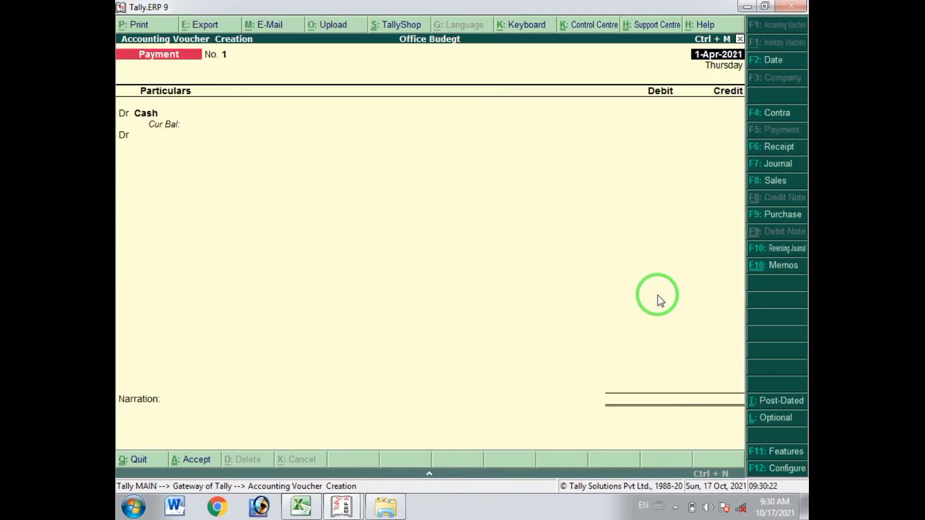
pyautogui.press('F12')
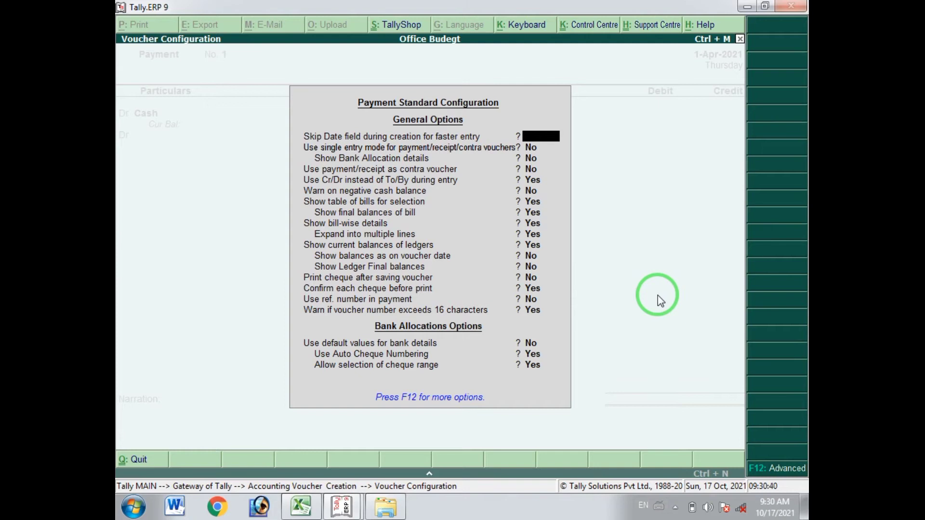
pyautogui.hotkey('ctrl', 'a')
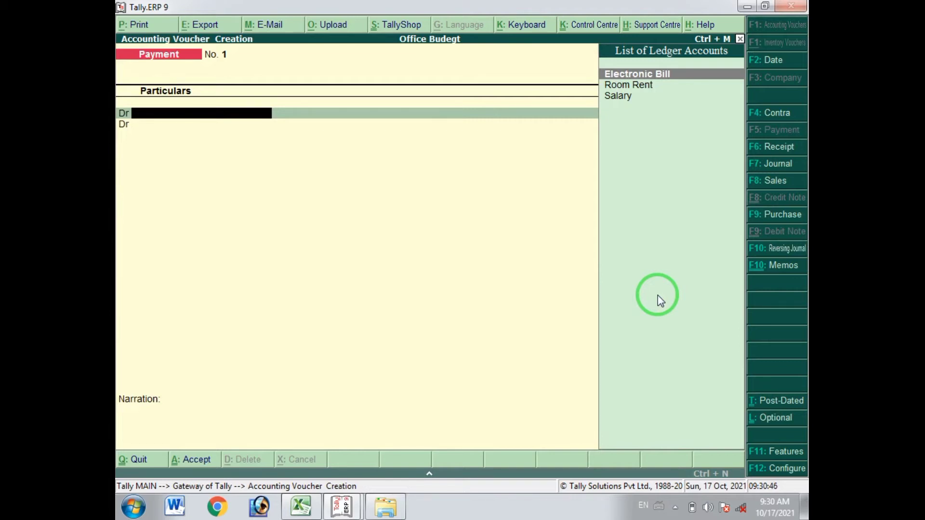
# Record and save a payment of 3,500 debiting Electronic Bill and crediting Cash, without a narration
pyautogui.press('Return')
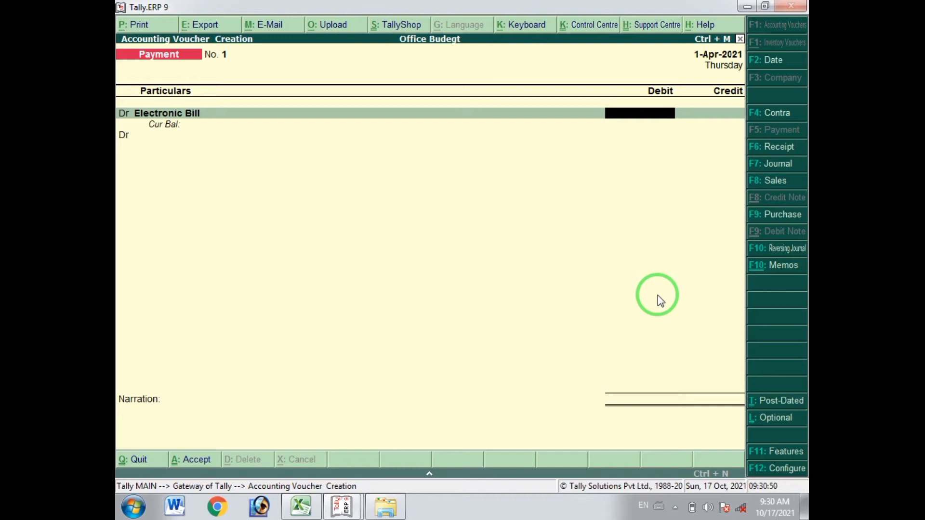
pyautogui.write('3500')
pyautogui.press('Return')
pyautogui.write('c')
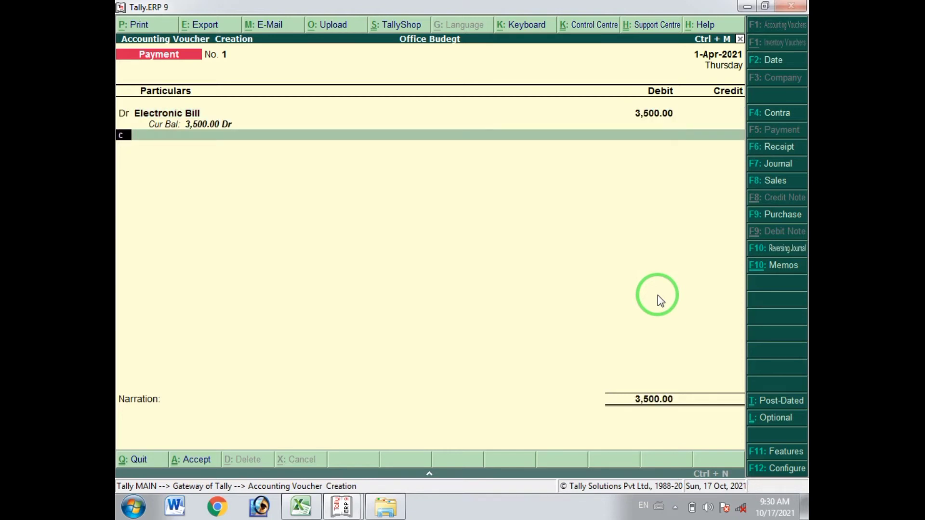
pyautogui.press('Return')
pyautogui.press('Return')
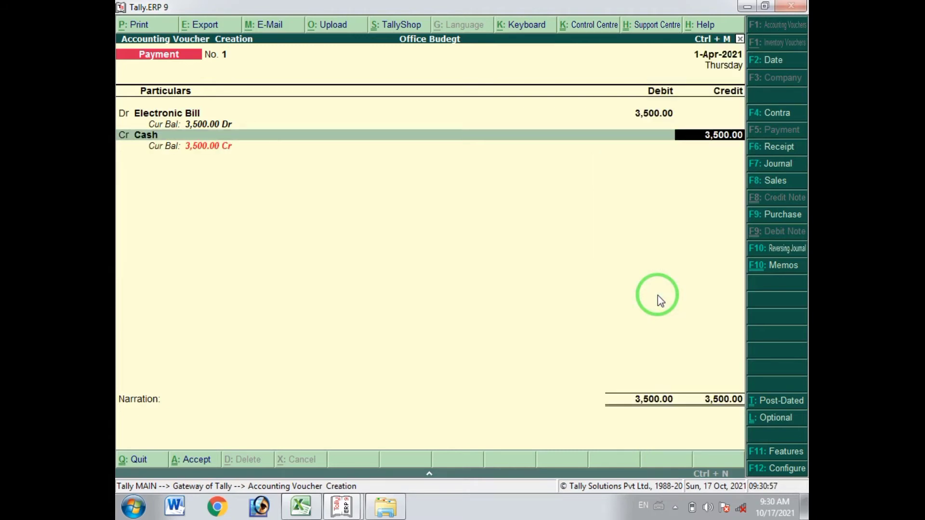
pyautogui.press('Return')
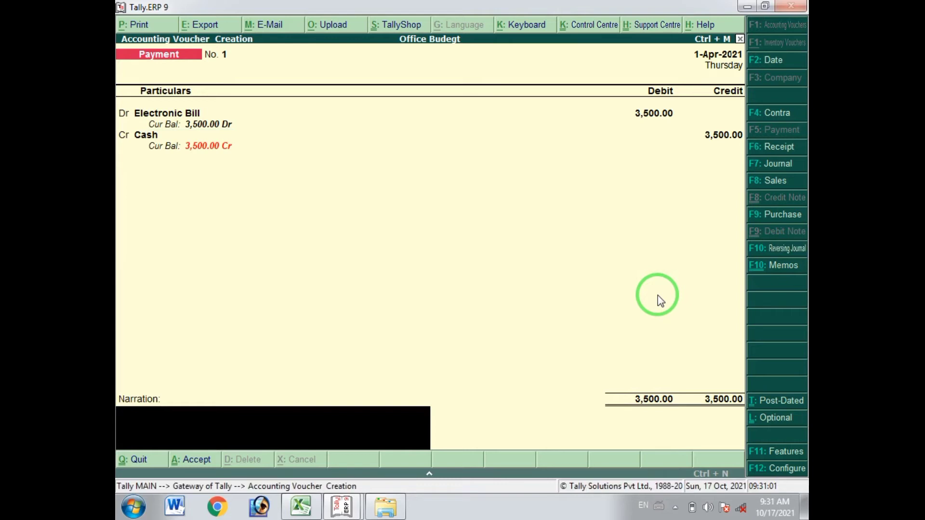
pyautogui.press('Return')
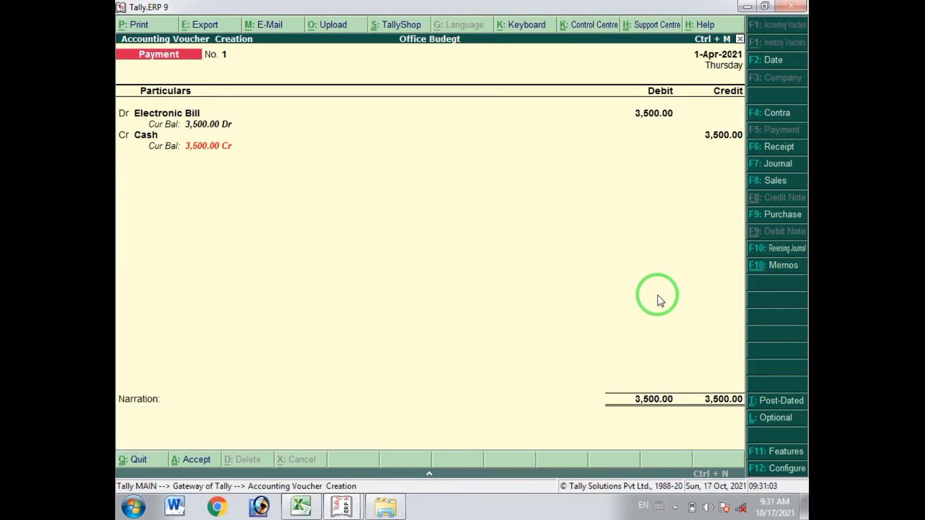
pyautogui.press('Return')
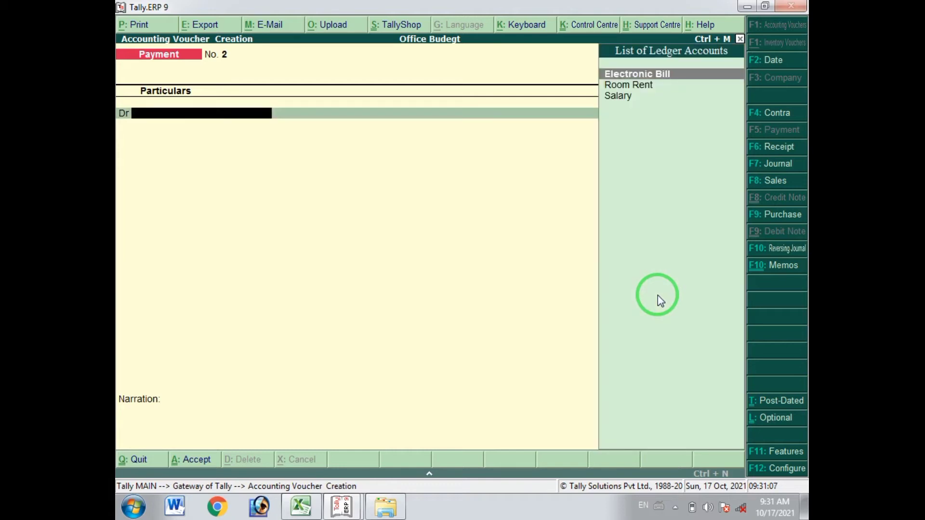
# Record and save a payment of 5,000 debiting Room Rent and crediting Cash
pyautogui.press('Down')
pyautogui.press('Return')
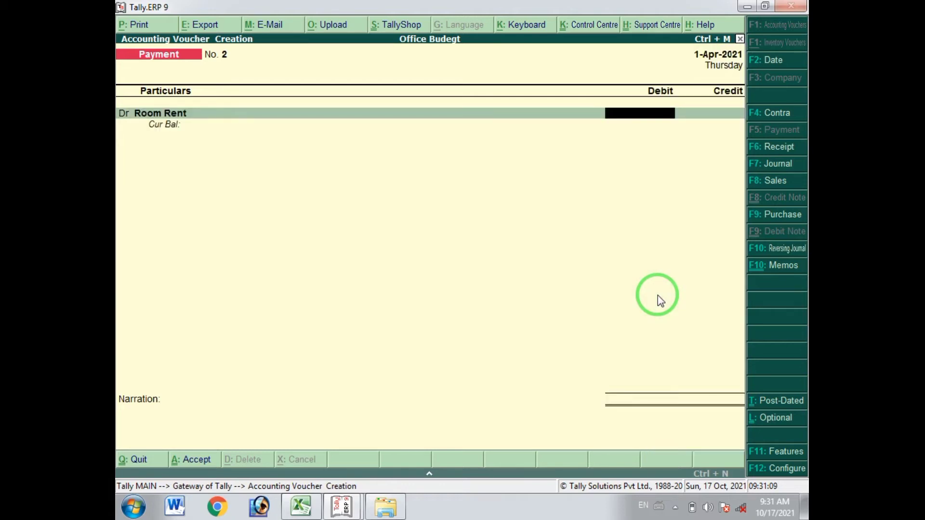
pyautogui.write('5000')
pyautogui.press('Return')
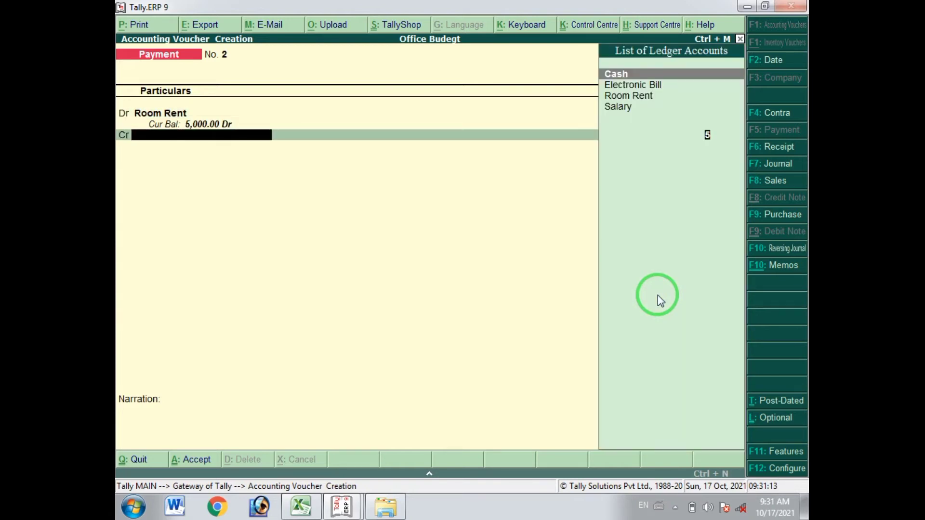
pyautogui.press('Return')
pyautogui.press('Return')
pyautogui.press('Return')
pyautogui.press('Return')
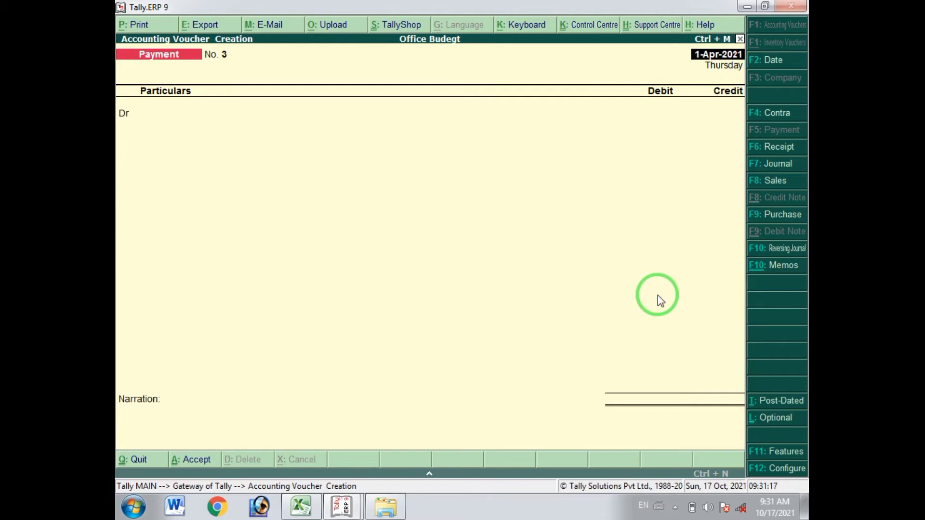
# Record and save a payment of 20,000 debiting Salary and crediting Cash
pyautogui.write('Sa')
pyautogui.press('Return')
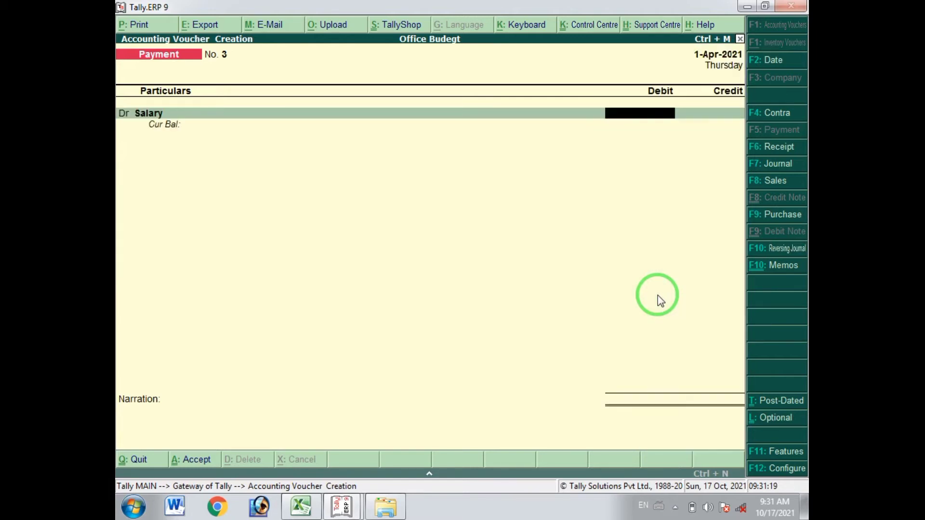
pyautogui.write('20000')
pyautogui.press('Return')
pyautogui.press('Return')
pyautogui.press('Return')
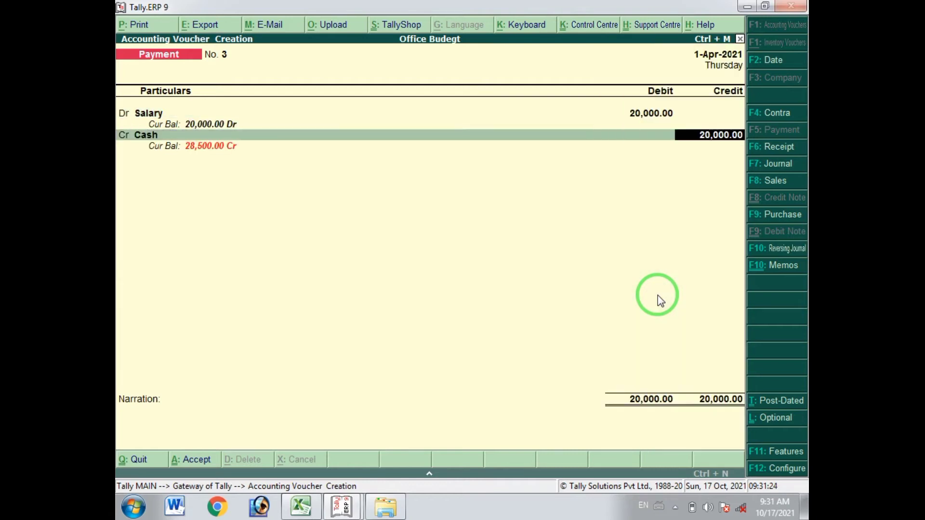
pyautogui.press('Return')
pyautogui.press('Return')
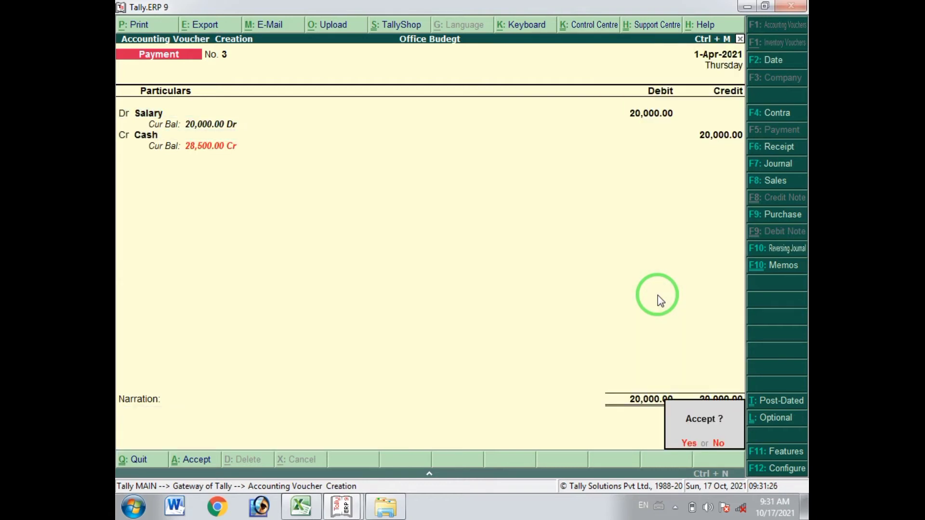
pyautogui.press('y')
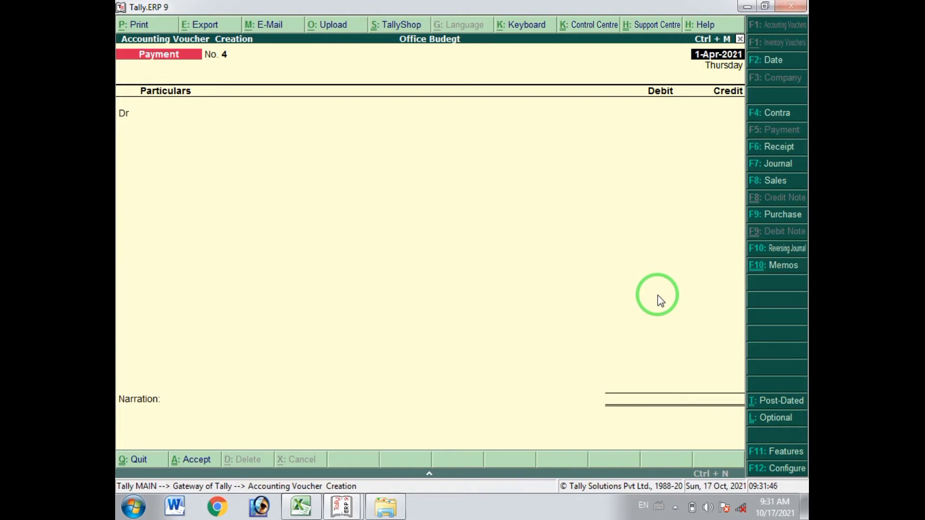
# Leave payment voucher entry and open the Trial Balance report
pyautogui.press('Escape')
pyautogui.press('y')
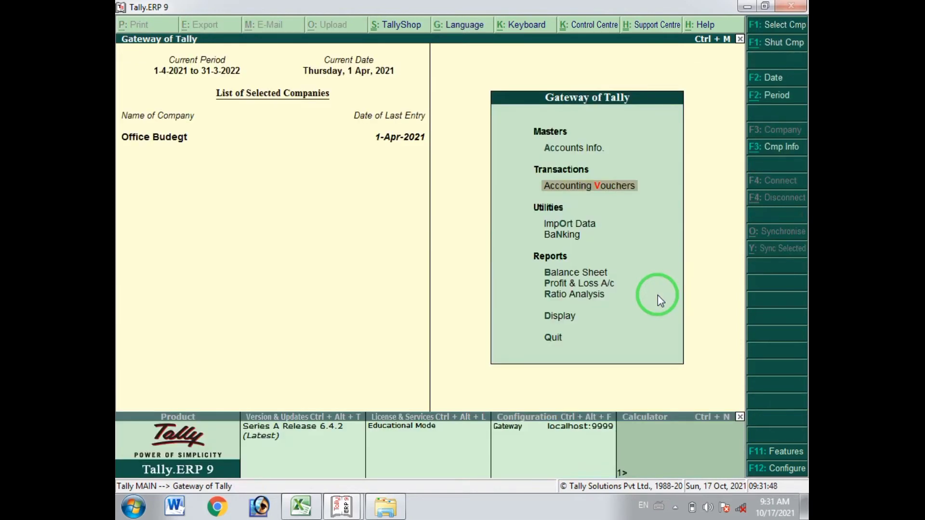
pyautogui.press('Down')
pyautogui.press('Down')
pyautogui.press('Down')
pyautogui.press('Down')
pyautogui.press('Down')
pyautogui.press('Down')
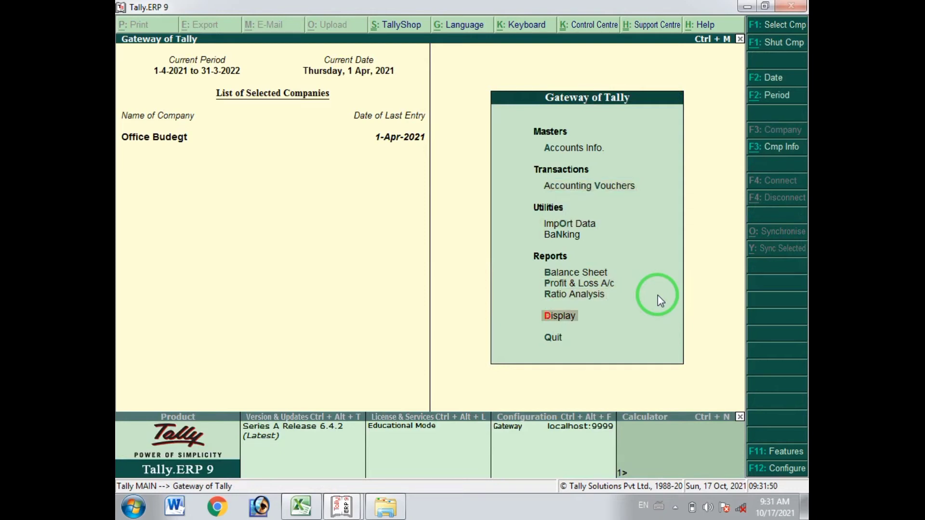
pyautogui.press('Return')
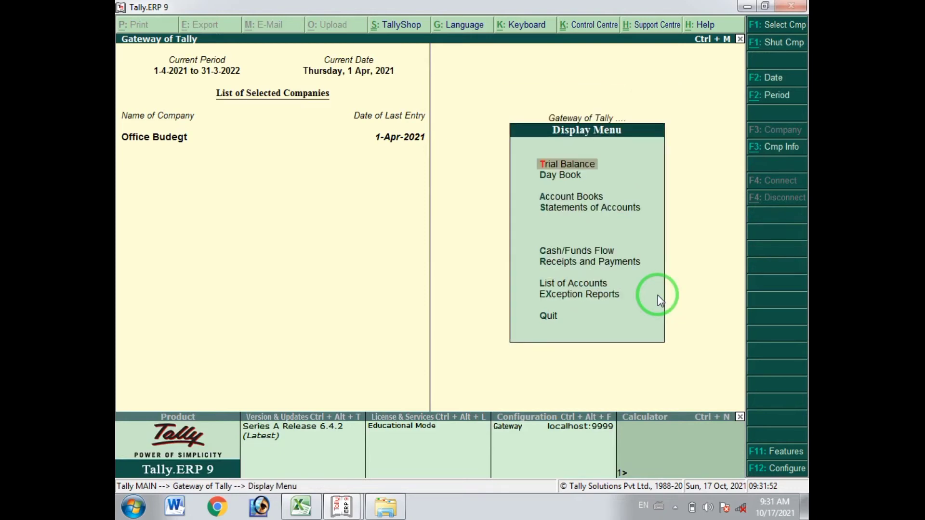
pyautogui.press('Return')
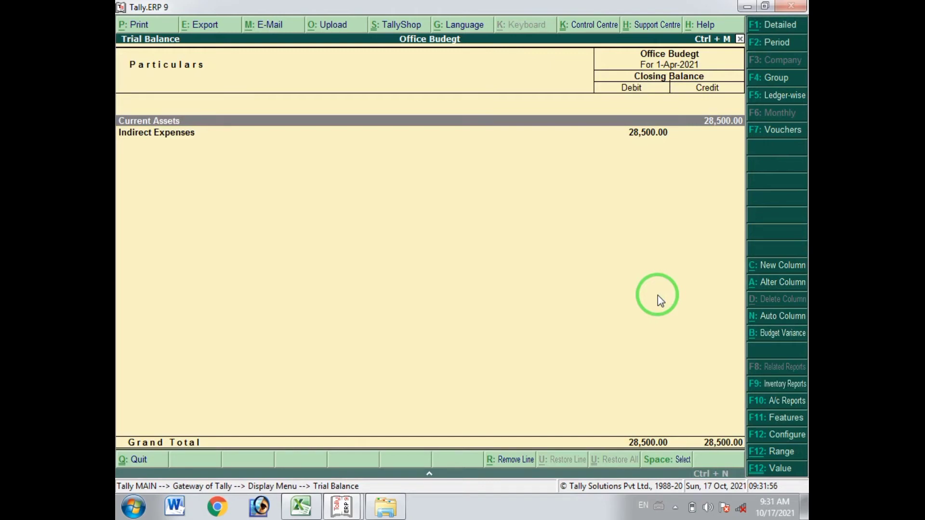
# Show the Trial Balance's budget variance against Office Budget and open the ledger breakdown of the Indirect Expenses variance
pyautogui.hotkey('alt', 'b')
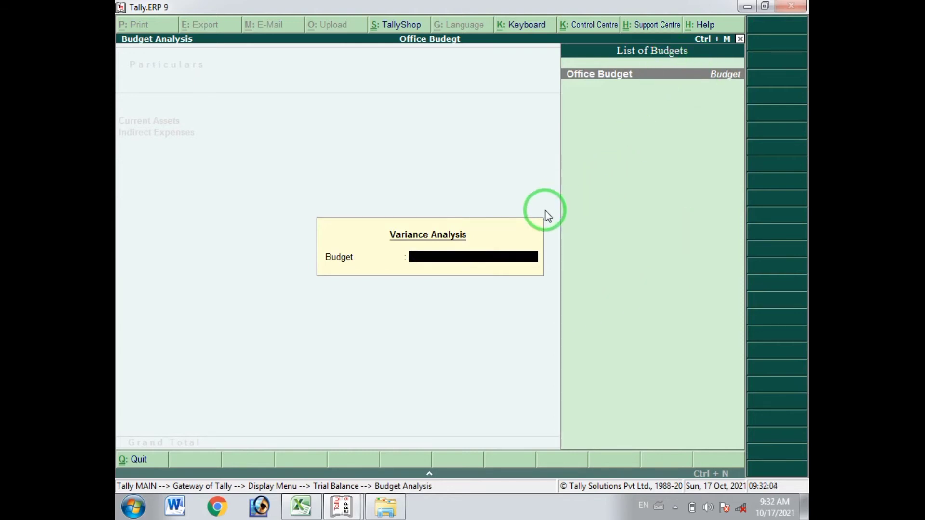
pyautogui.press('Return')
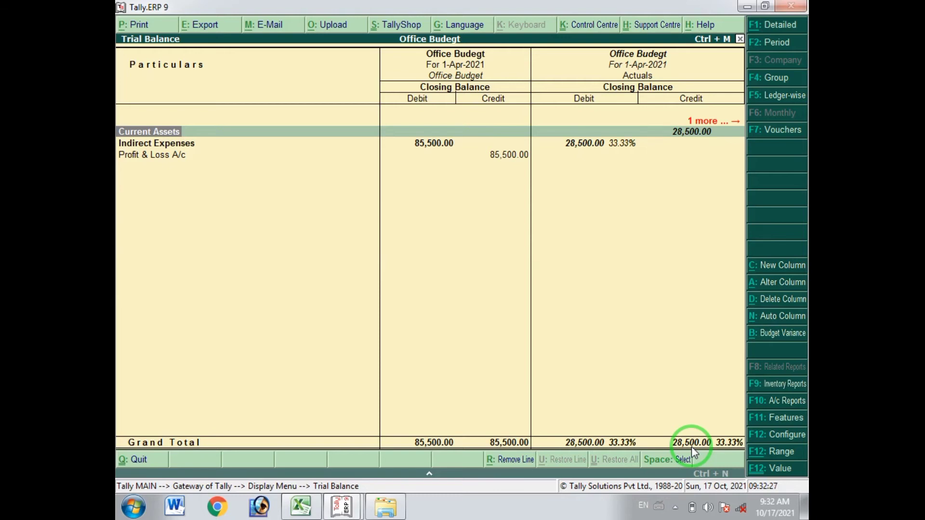
pyautogui.hotkey('alt', 'b')
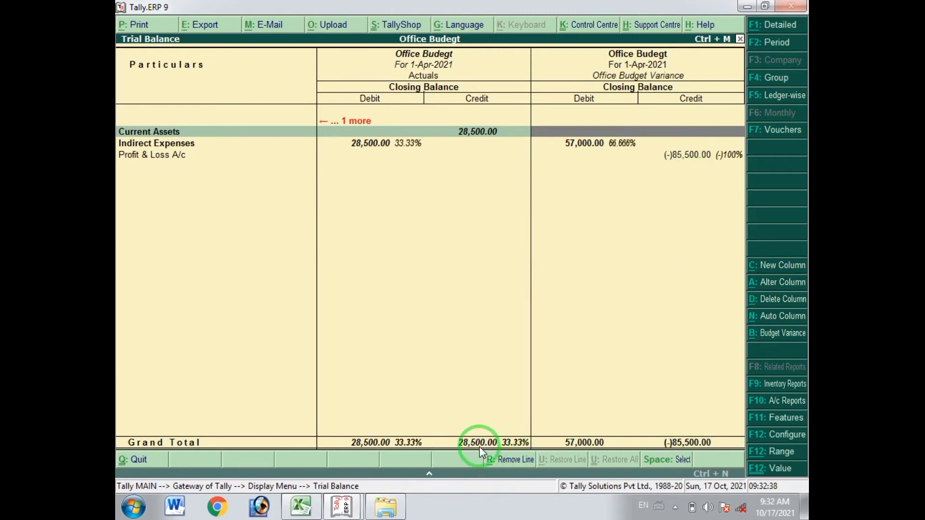
pyautogui.click(576, 148)
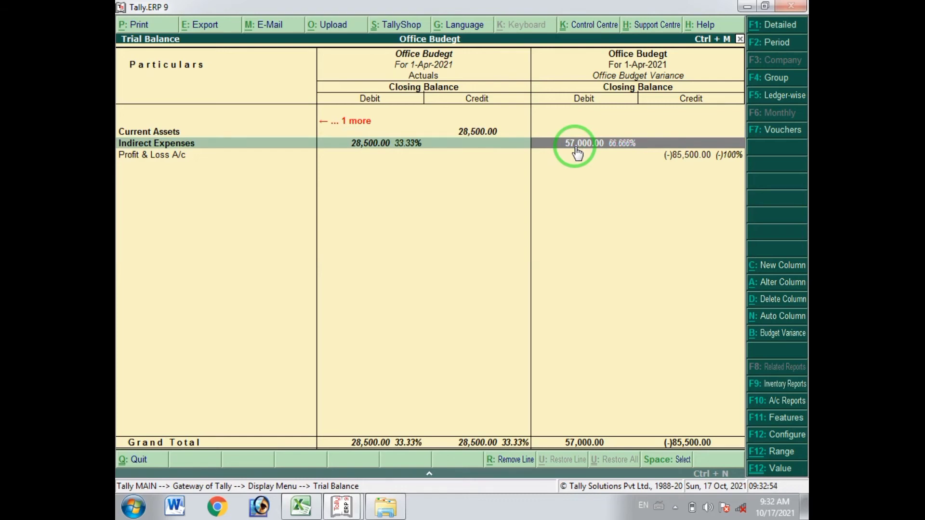
pyautogui.click(578, 153)
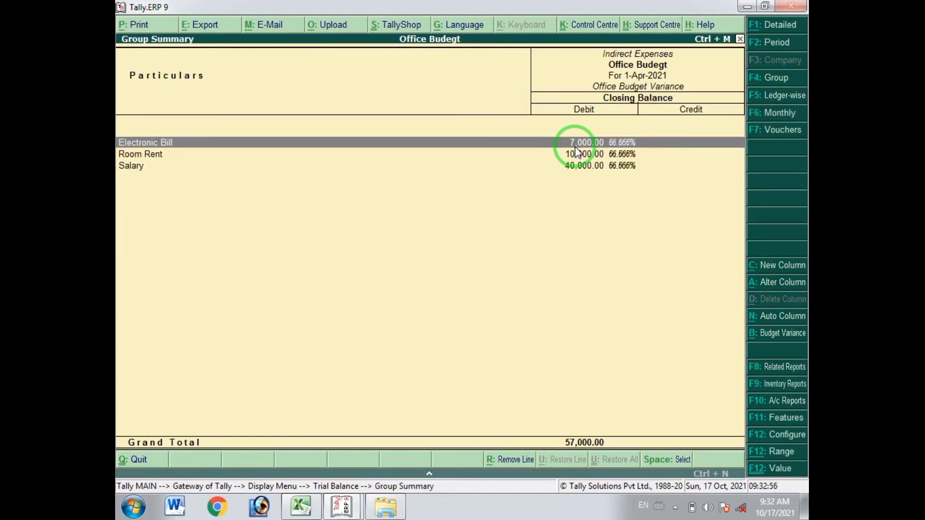
# Review the Room Rent and Salary variance lines, and return from the reports to the Gateway of Tally
pyautogui.click(605, 158)
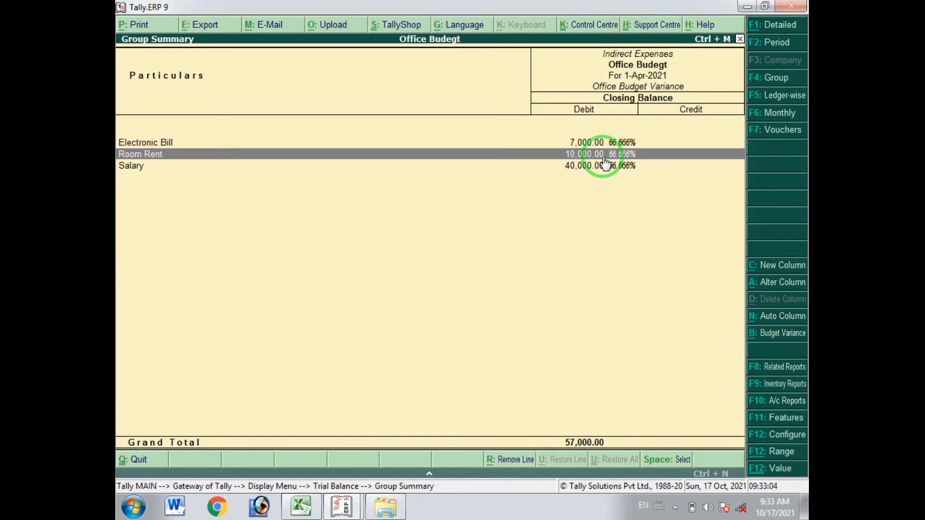
pyautogui.press('Down')
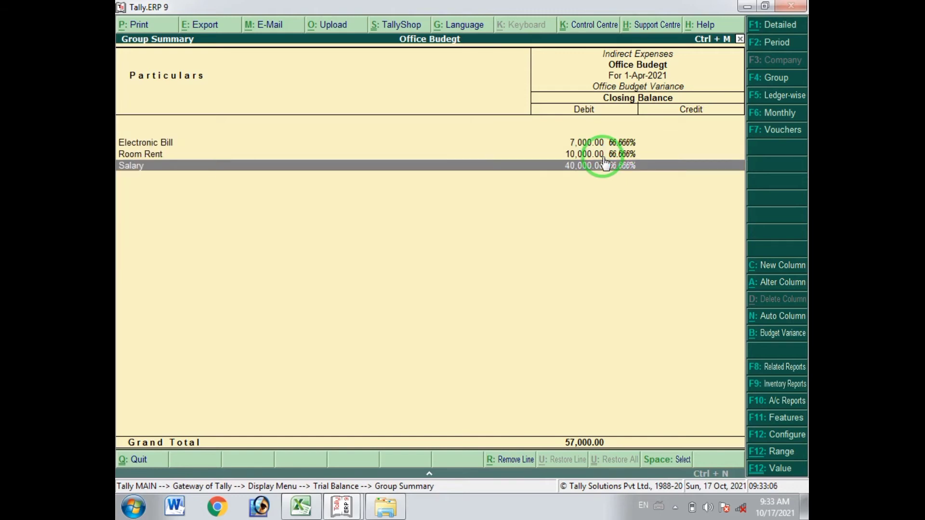
pyautogui.press('Escape')
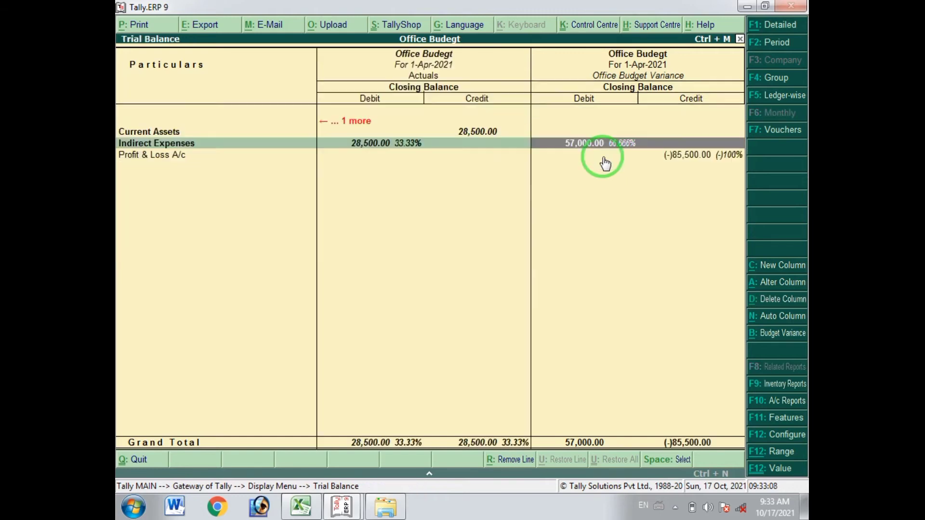
pyautogui.press('Escape')
pyautogui.press('Escape')
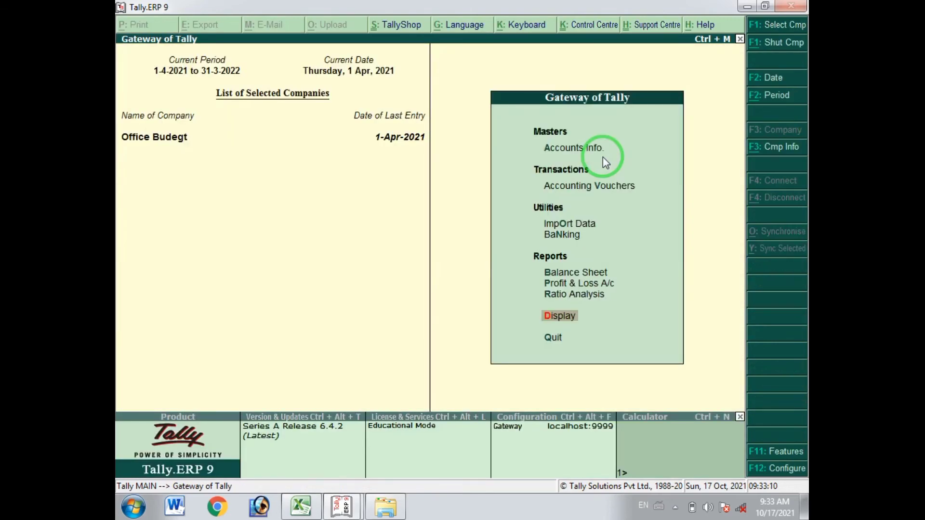
# Open payment voucher entry and set the voucher date to 1-May-2021
pyautogui.press('Up')
pyautogui.press('Up')
pyautogui.press('Up')
pyautogui.press('Up')
pyautogui.press('Up')
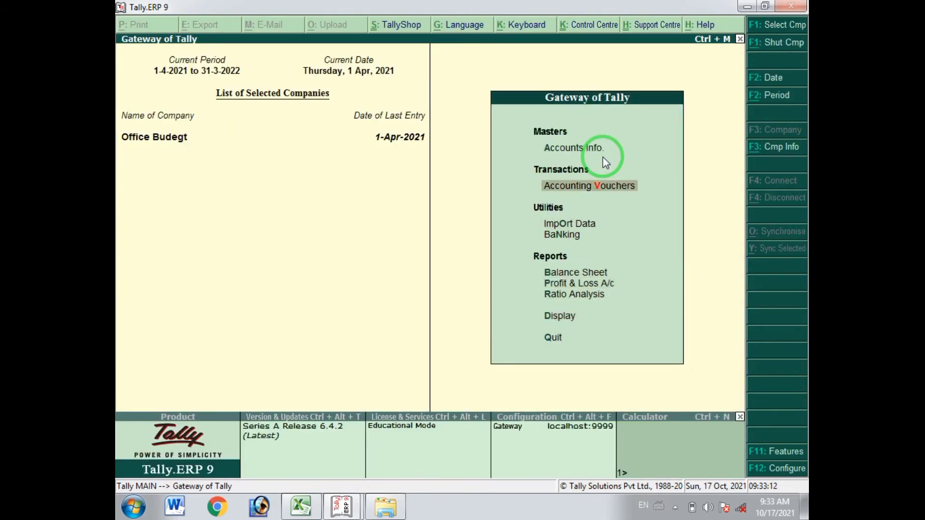
pyautogui.press('Return')
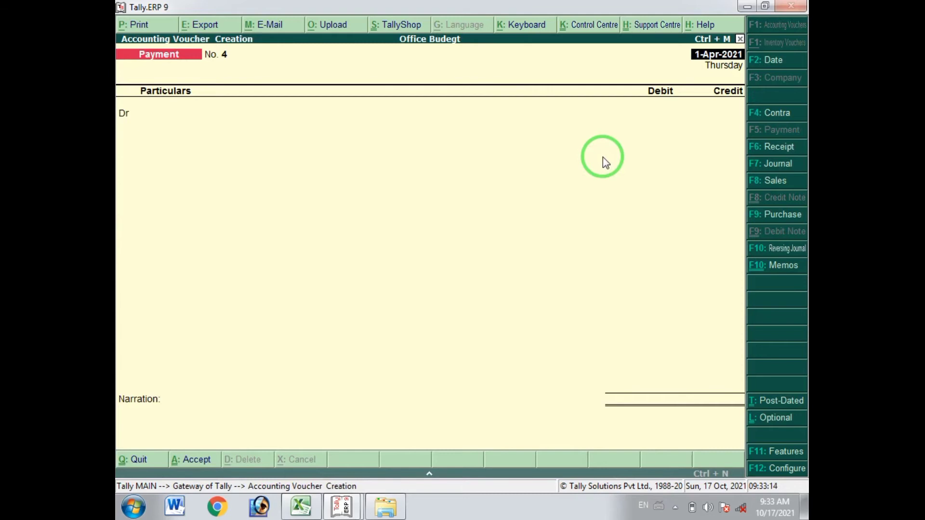
pyautogui.press('F2')
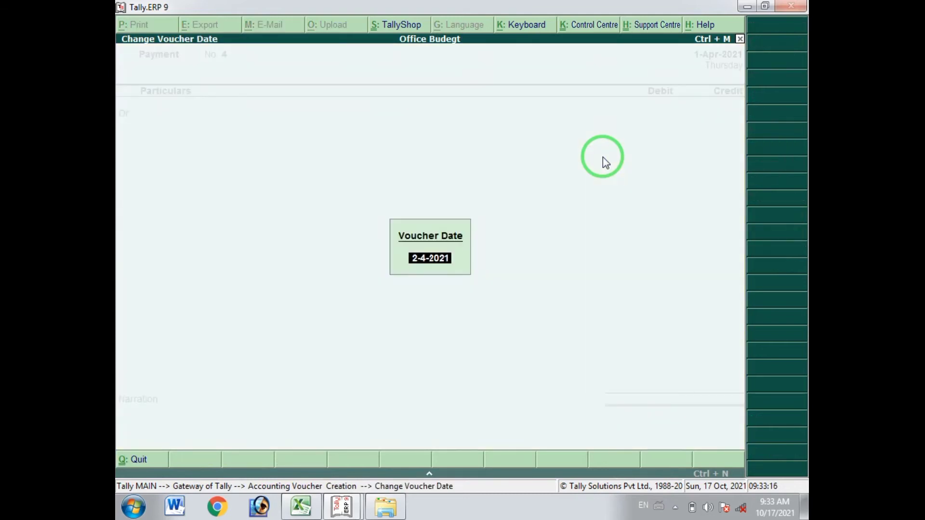
pyautogui.write('1-5')
pyautogui.press('Return')
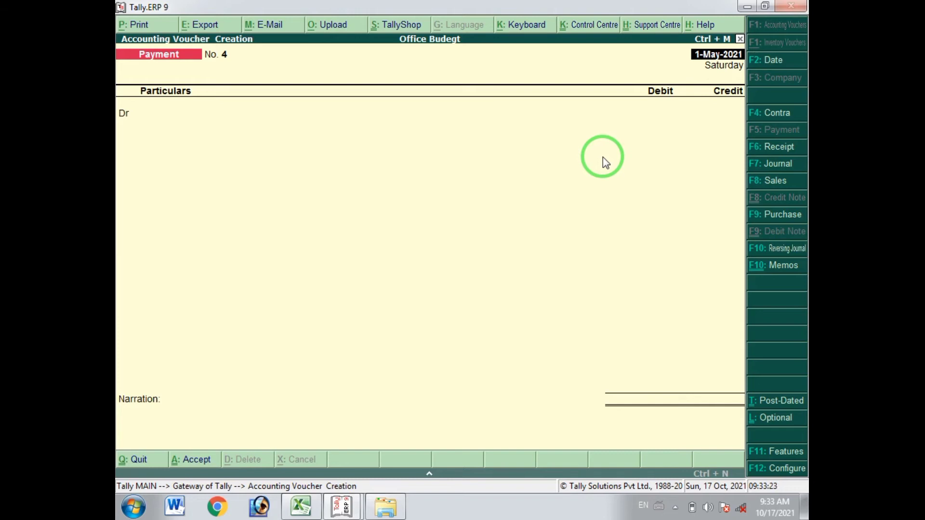
# Record and save a payment of 3,500 debiting Electronic Bill and crediting Cash, dated 1-May-2021
pyautogui.press('Return')
pyautogui.press('Return')
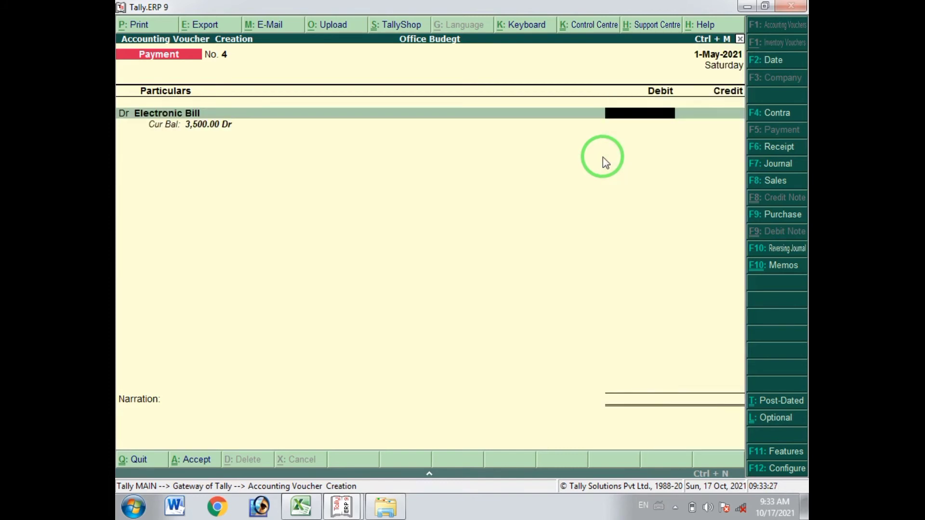
pyautogui.write('3500')
pyautogui.press('Return')
pyautogui.press('Return')
pyautogui.press('Return')
pyautogui.press('Return')
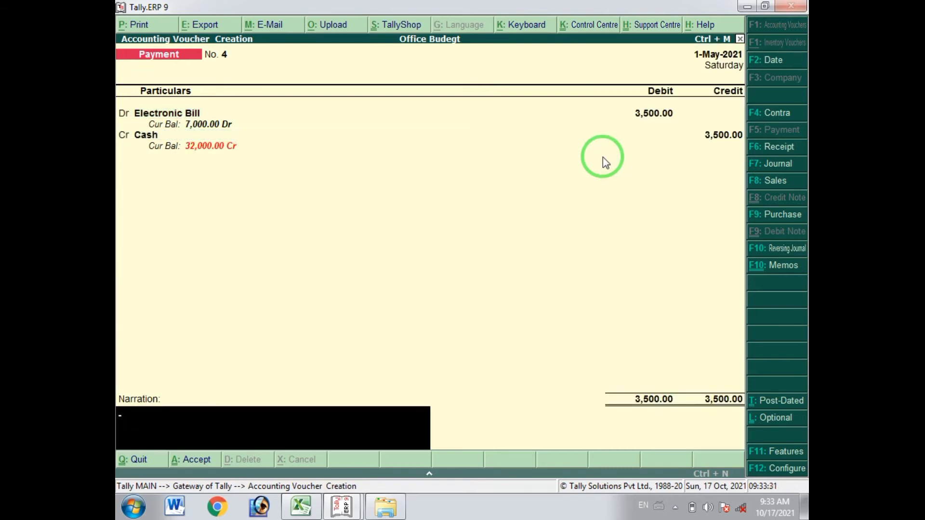
pyautogui.press('Return')
pyautogui.press('Return')
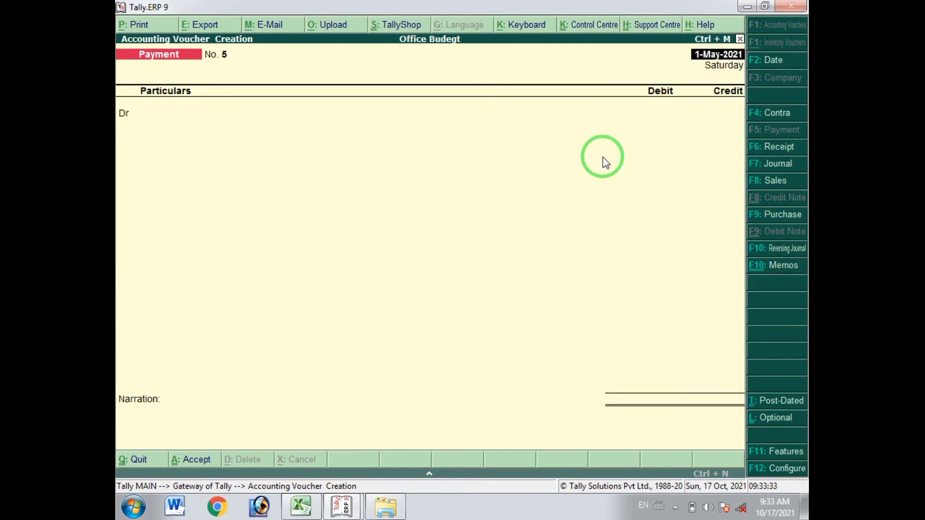
# Record and save a payment of 5,000 debiting Room Rent and crediting Cash, dated 1-May-2021
pyautogui.press('Return')
pyautogui.write('Ro')
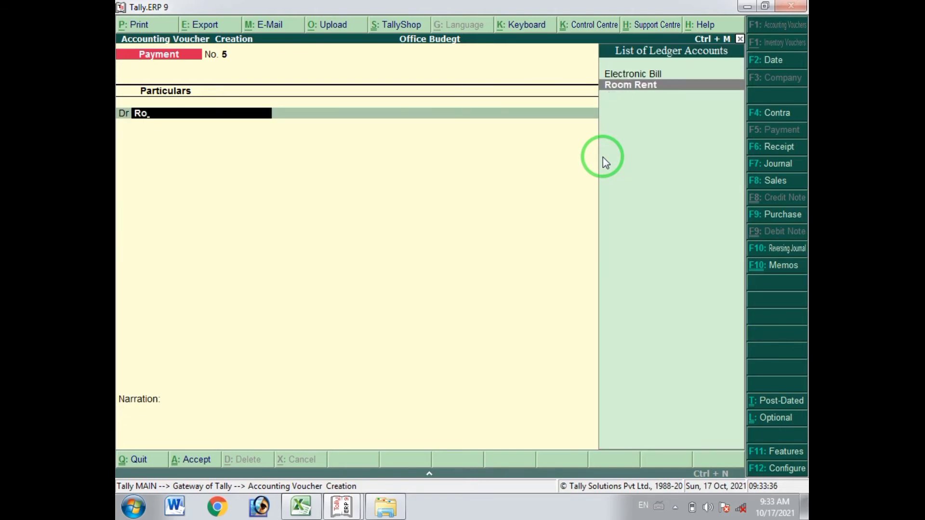
pyautogui.press('Return')
pyautogui.write('5000')
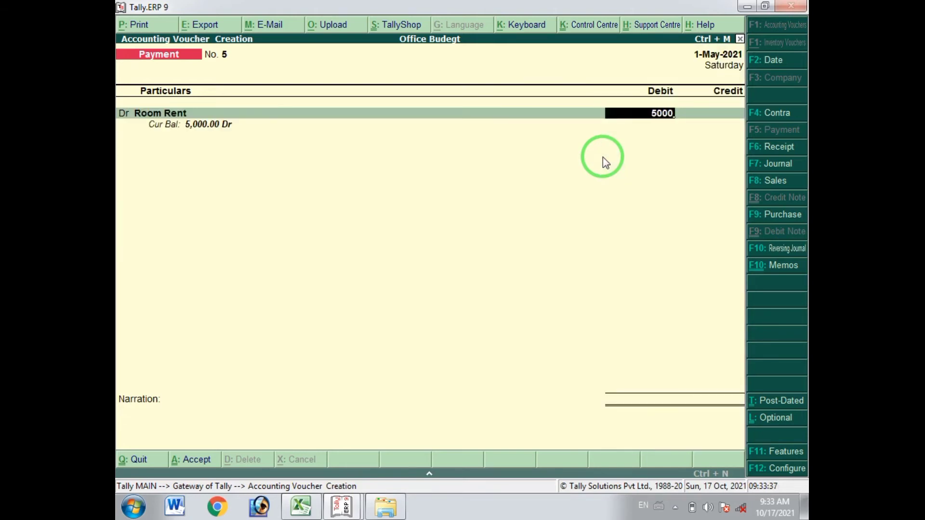
pyautogui.press('Return')
pyautogui.press('Return')
pyautogui.press('Return')
pyautogui.press('Return')
pyautogui.press('Return')
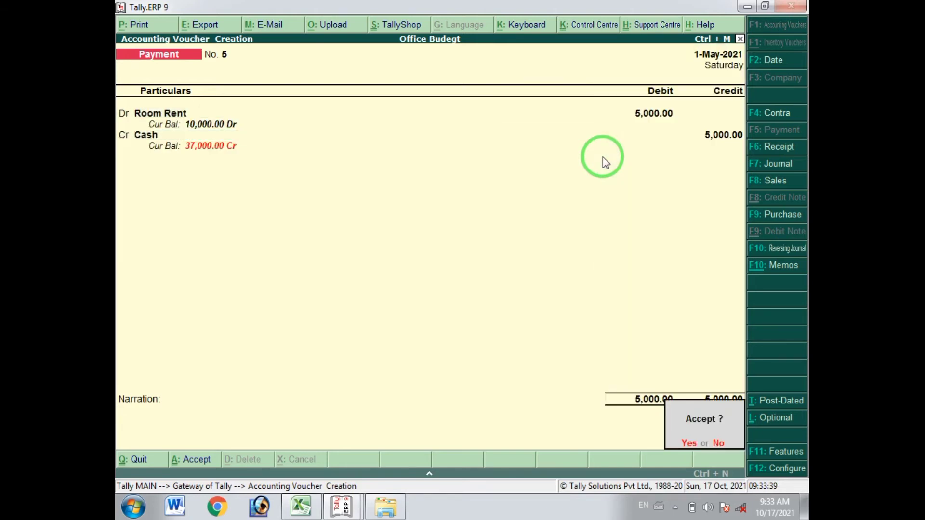
pyautogui.press('Return')
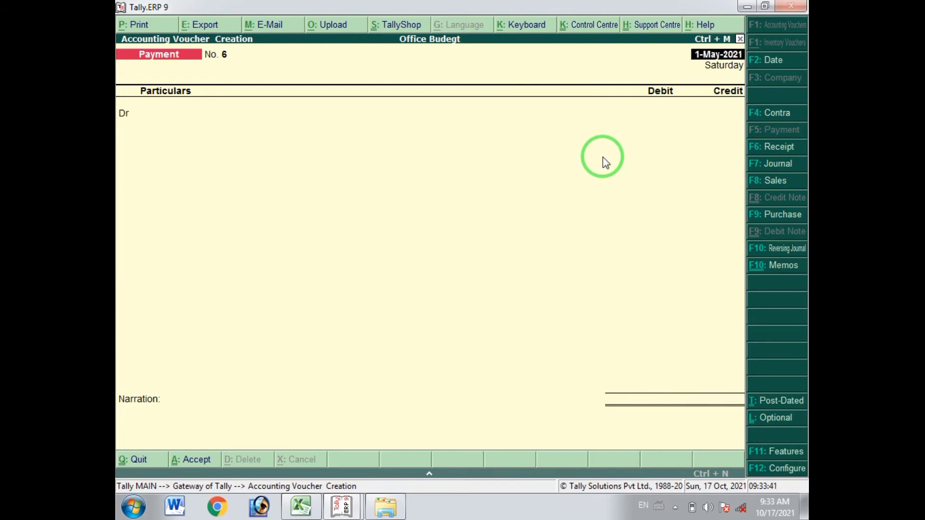
# Record and save a payment of 20,000 debiting Salary and crediting Cash, dated 1-May-2021
pyautogui.write('sa')
pyautogui.press('BackSpace')
pyautogui.press('BackSpace')
pyautogui.press('Return')
pyautogui.write('Sa')
pyautogui.press('Return')
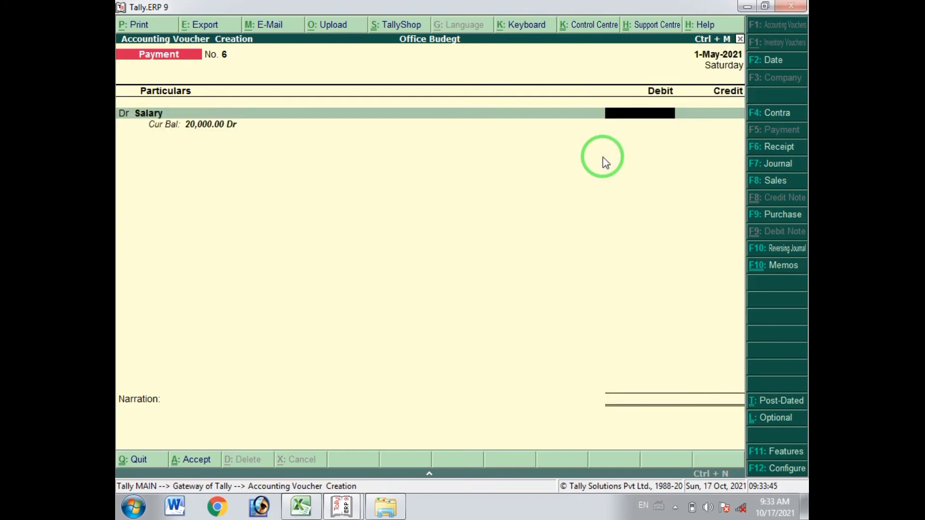
pyautogui.write('20000')
pyautogui.press('Return')
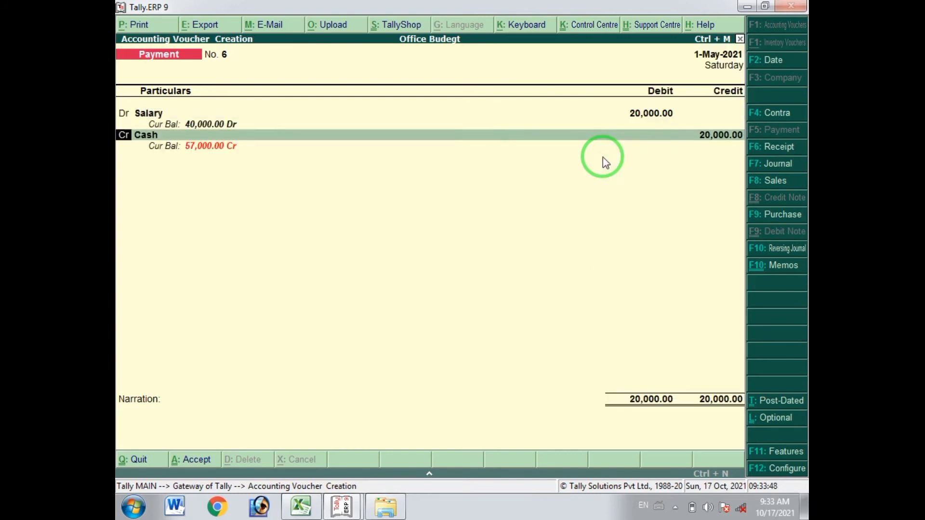
pyautogui.press('Return')
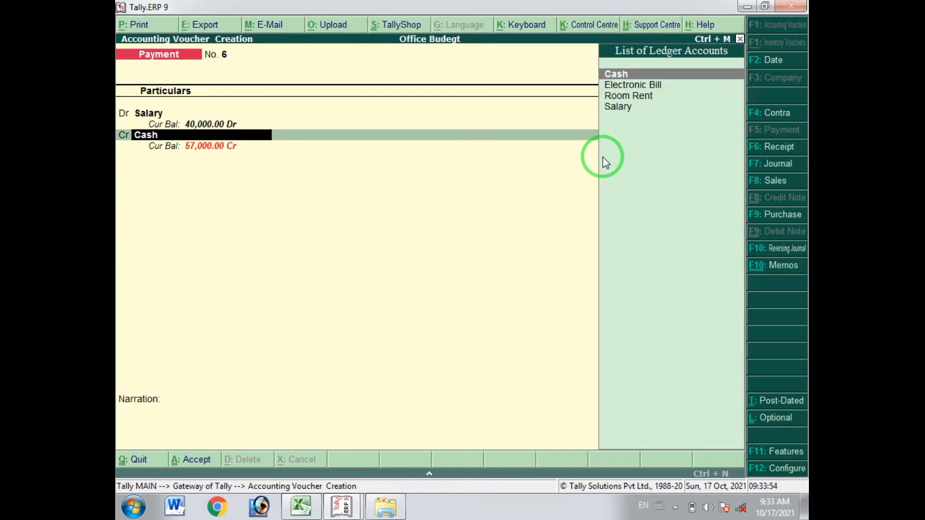
pyautogui.press('Return')
pyautogui.press('Return')
pyautogui.press('Return')
pyautogui.press('Return')
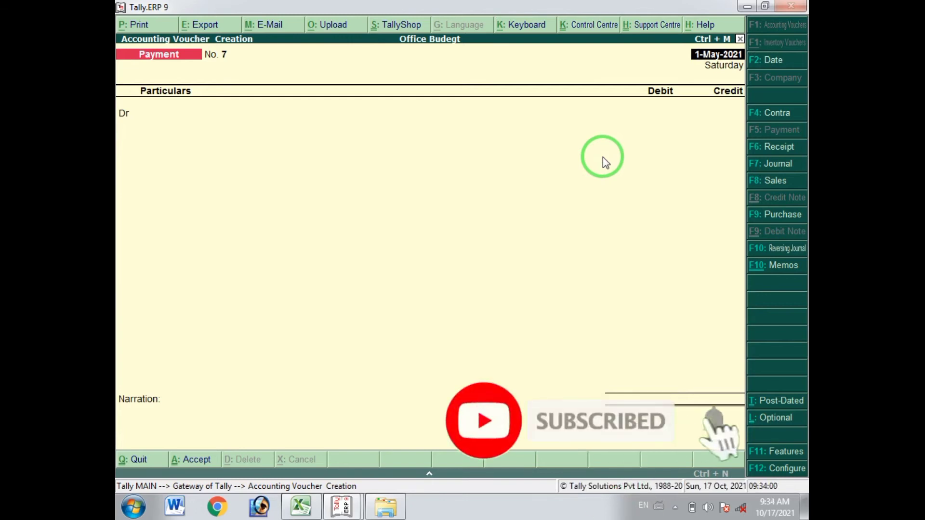
# Set the voucher date to 1-Jun-2021 and save a payment of 3,500 debiting Electronic Bill and crediting Cash
pyautogui.press('F2')
pyautogui.write('1-6')
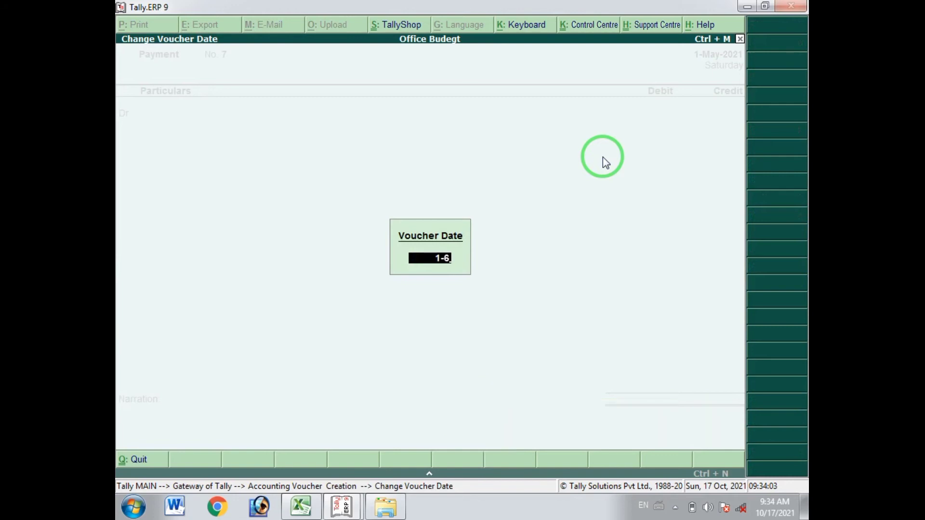
pyautogui.press('Return')
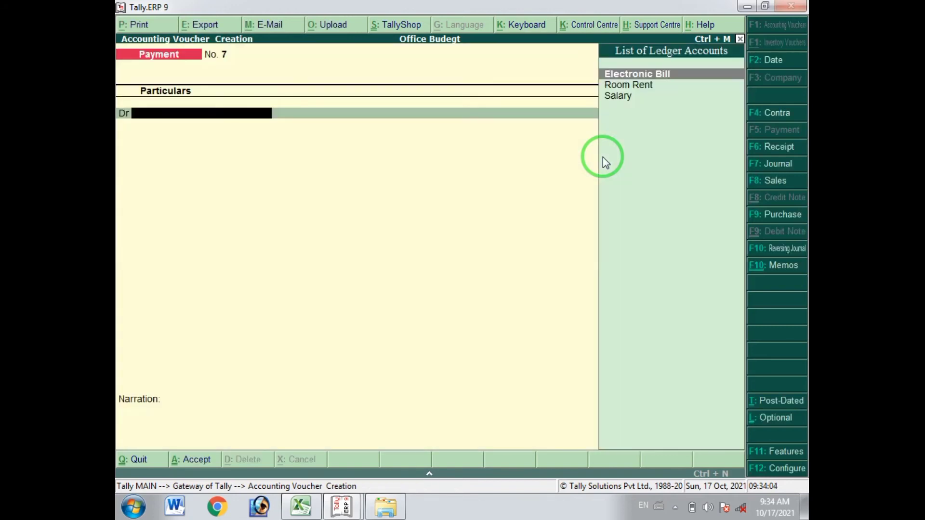
pyautogui.press('Return')
pyautogui.write('3500')
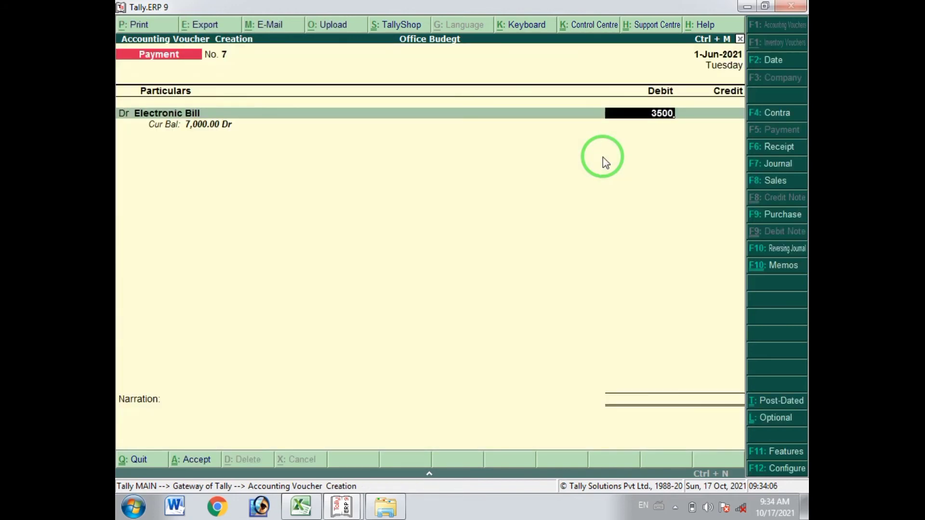
pyautogui.press('Return')
pyautogui.press('Return')
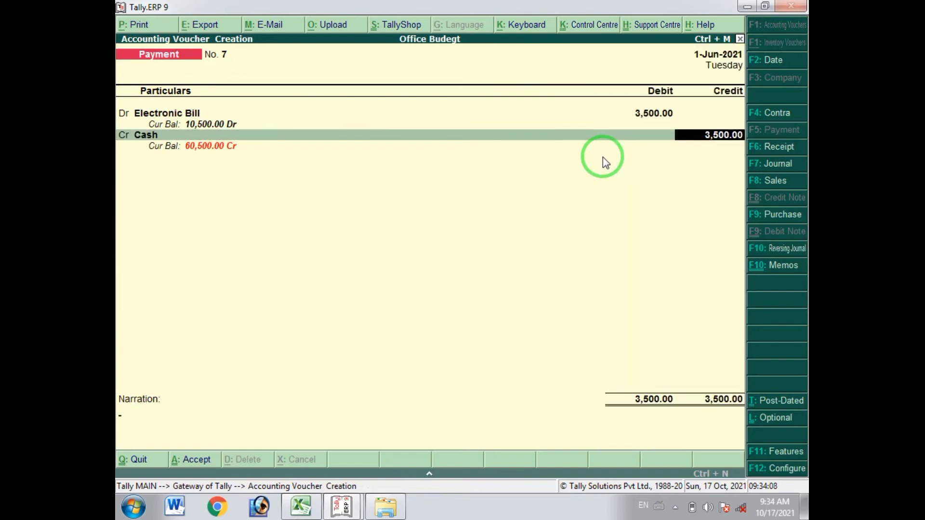
pyautogui.press('Return')
pyautogui.press('Return')
pyautogui.press('Return')
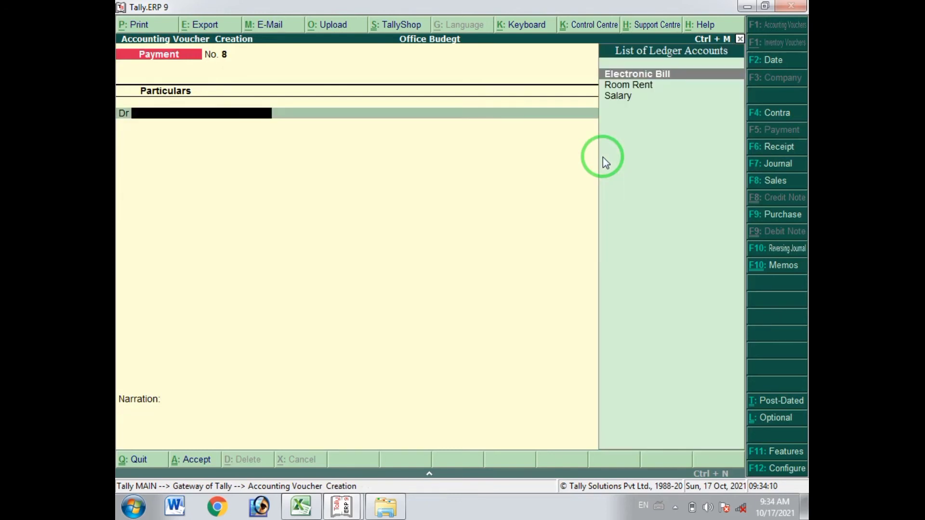
# Record and save a payment of 20,000 debiting Salary and crediting Cash, dated 1-Jun-2021
pyautogui.write('Sa')
pyautogui.press('Return')
pyautogui.write('20000')
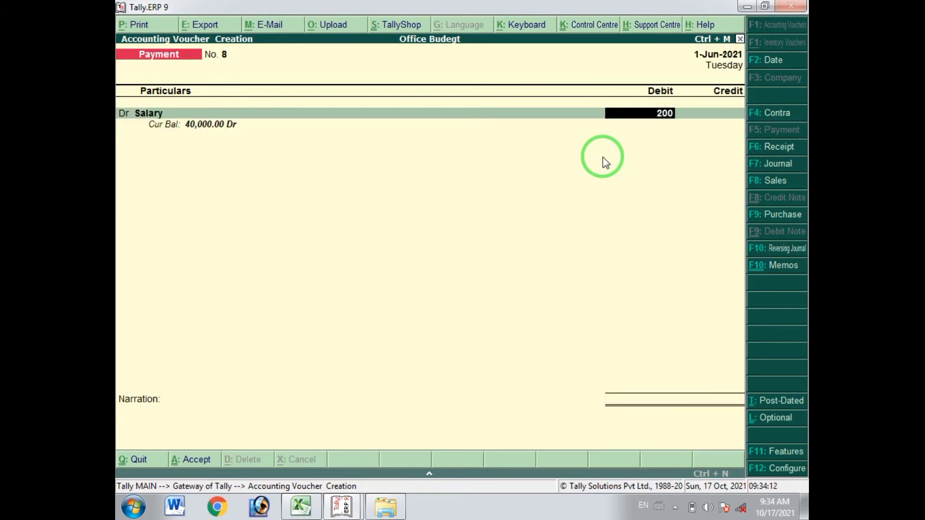
pyautogui.press('Return')
pyautogui.press('Return')
pyautogui.press('Return')
pyautogui.press('Return')
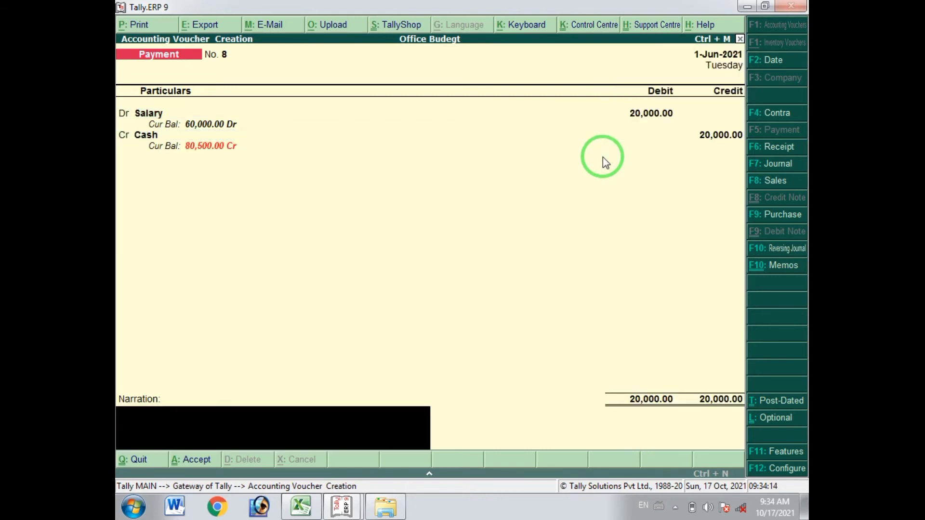
pyautogui.press('Return')
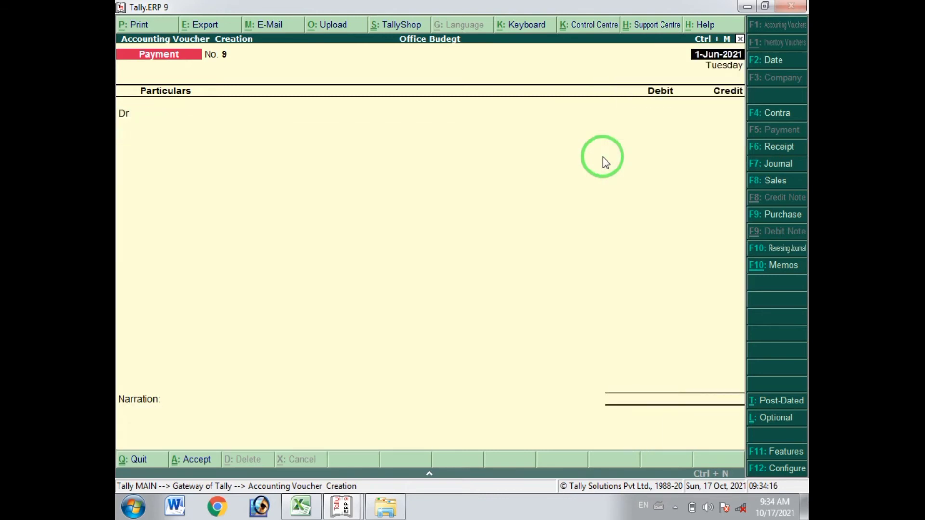
# Record and save another payment of 3,500 debiting Electronic Bill and crediting Cash, dated 1-Jun-2021
pyautogui.press('BackSpace')
pyautogui.write('el')
pyautogui.press('BackSpace')
pyautogui.press('BackSpace')
pyautogui.press('BackSpace')
pyautogui.press('Return')
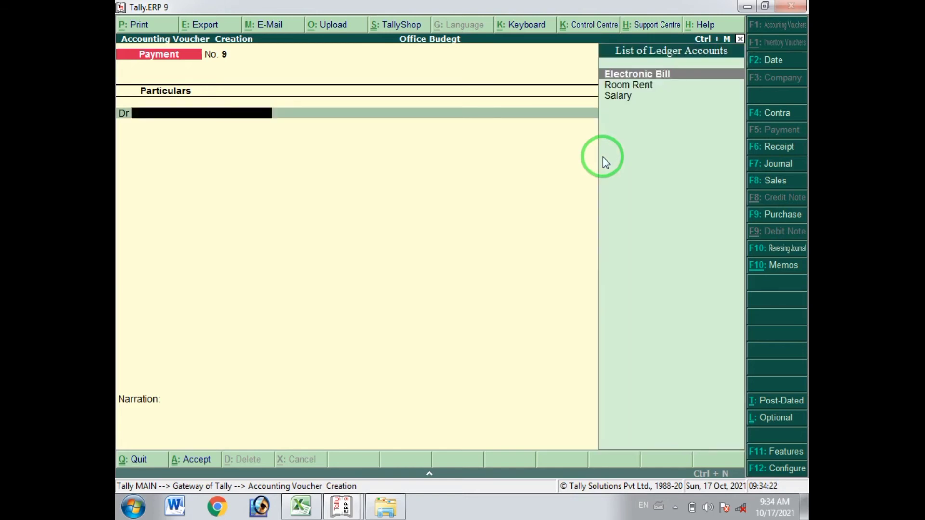
pyautogui.press('Down')
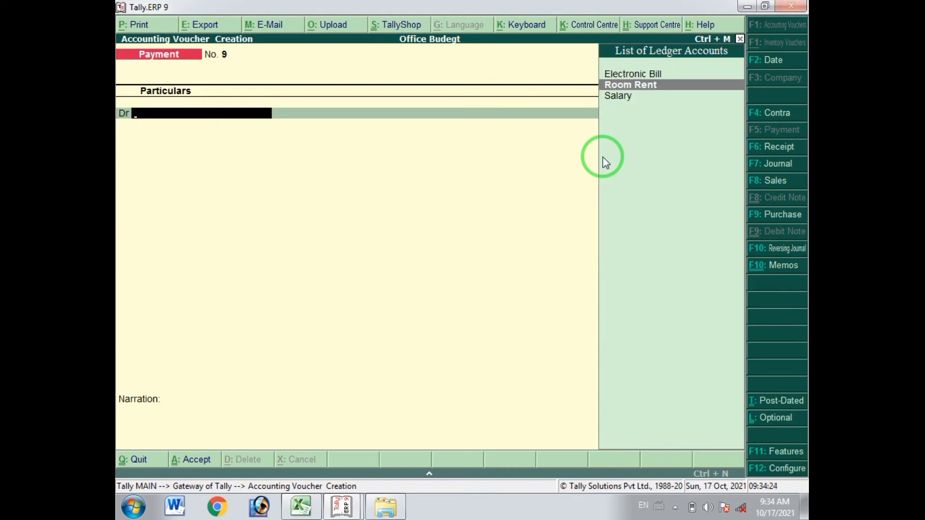
pyautogui.press('Up')
pyautogui.press('Return')
pyautogui.write('3500')
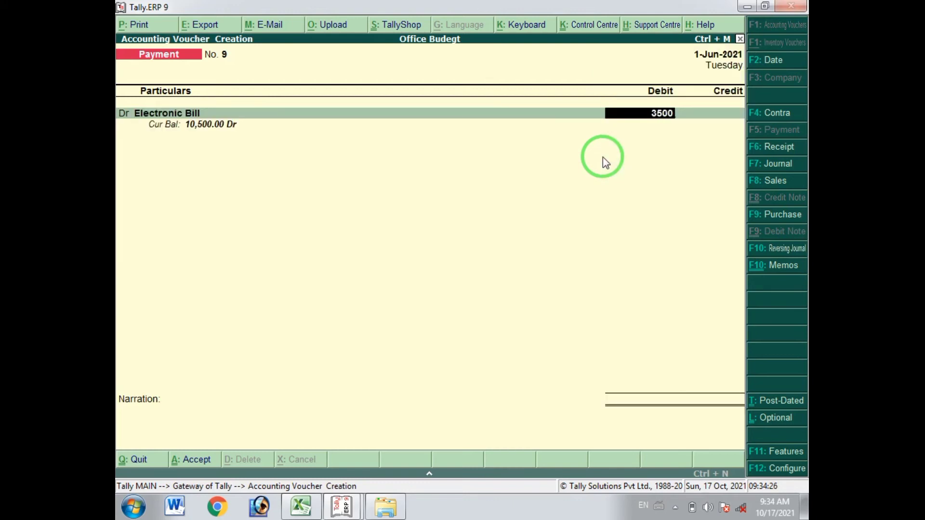
pyautogui.press('Return')
pyautogui.press('Return')
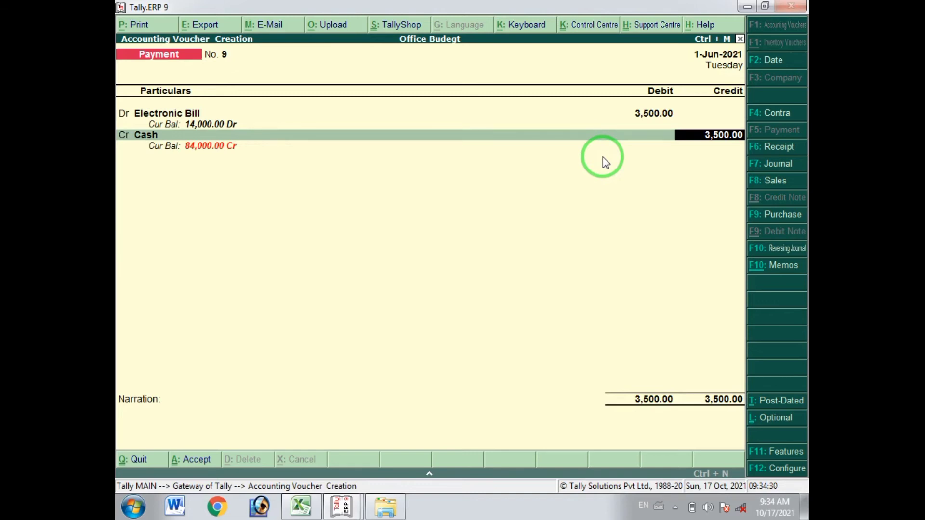
pyautogui.press('Return')
pyautogui.press('Return')
pyautogui.press('Return')
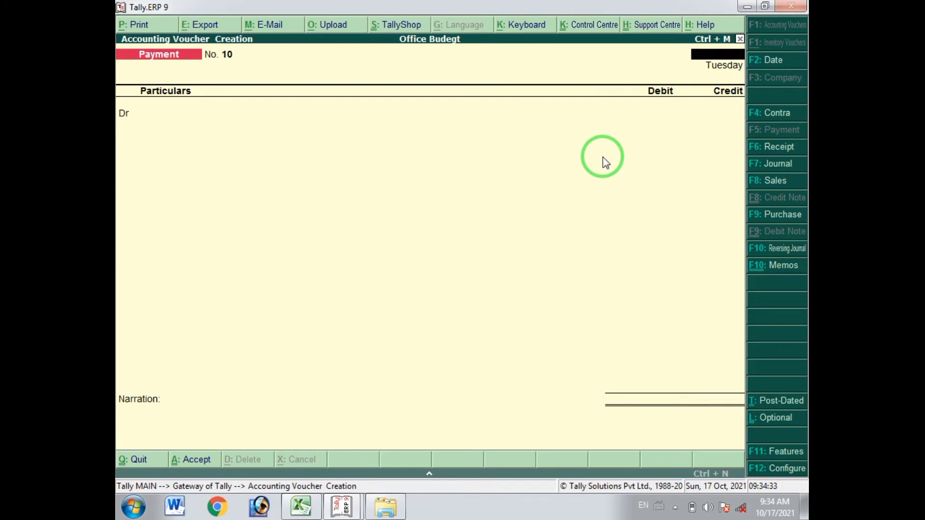
# Leave payment voucher entry and open the Trial Balance report covering the April to June payments
pyautogui.press('Escape')
pyautogui.press('Return')
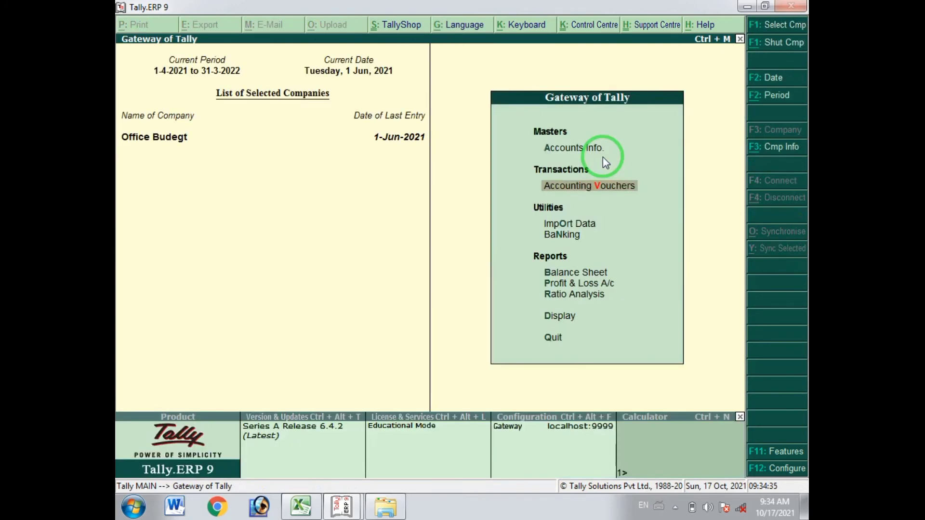
pyautogui.press('Down')
pyautogui.press('Down')
pyautogui.press('Down')
pyautogui.press('Down')
pyautogui.press('Down')
pyautogui.press('Down')
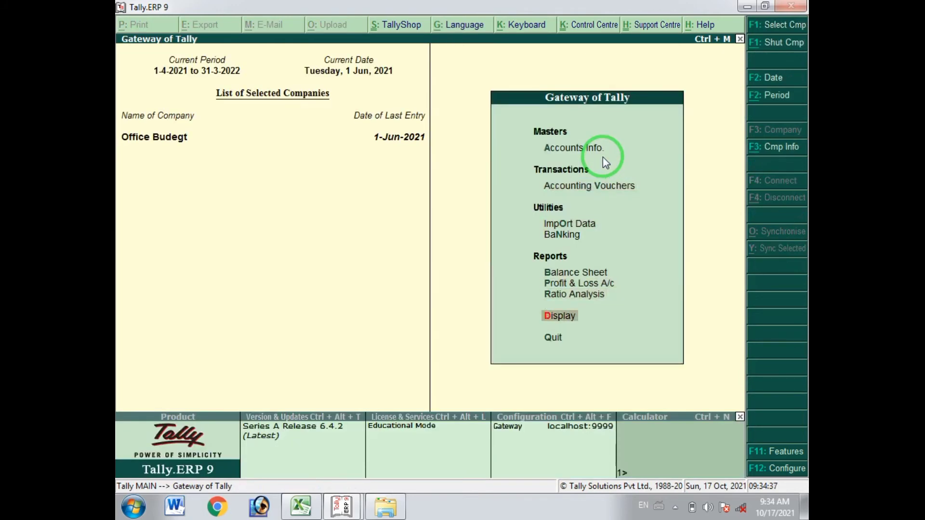
pyautogui.press('Return')
pyautogui.press('Return')
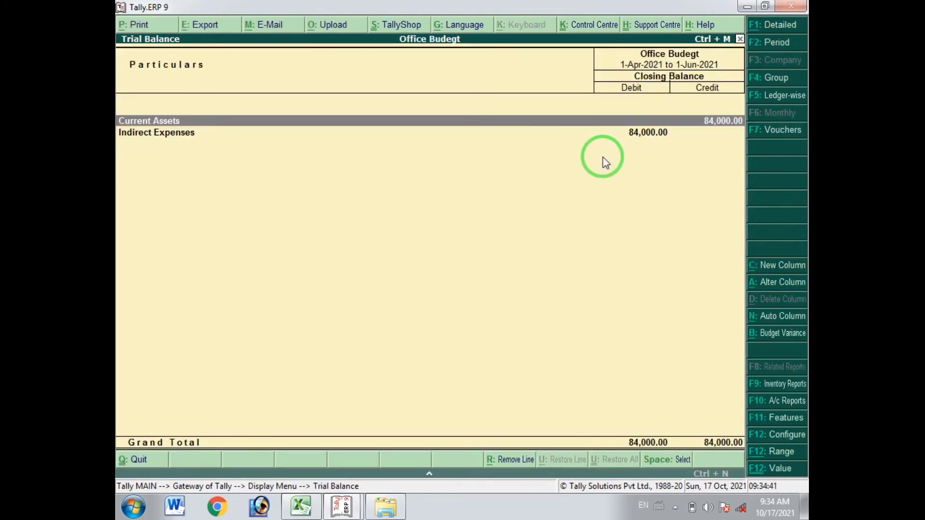
# Run a budget variance analysis on the Trial Balance using Office Budget and open the Indirect Expenses breakdown
pyautogui.hotkey('alt', 'b')
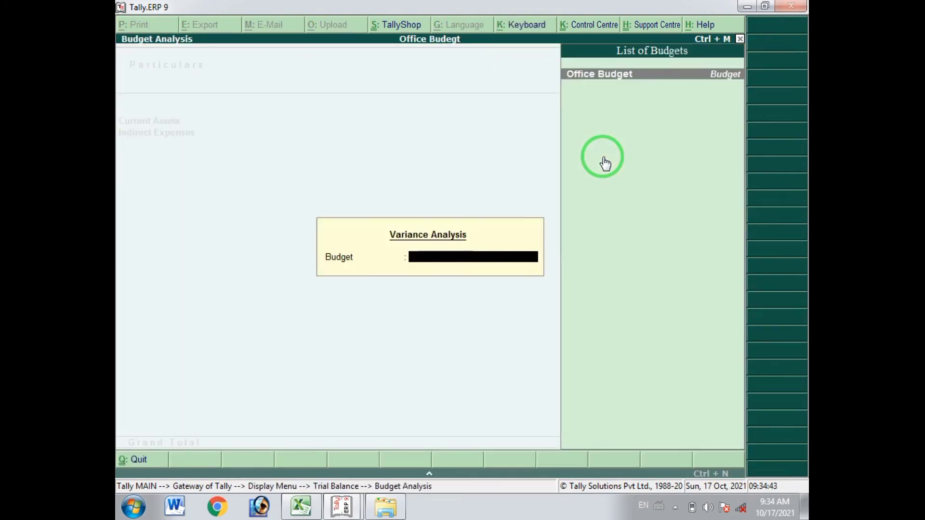
pyautogui.press('Return')
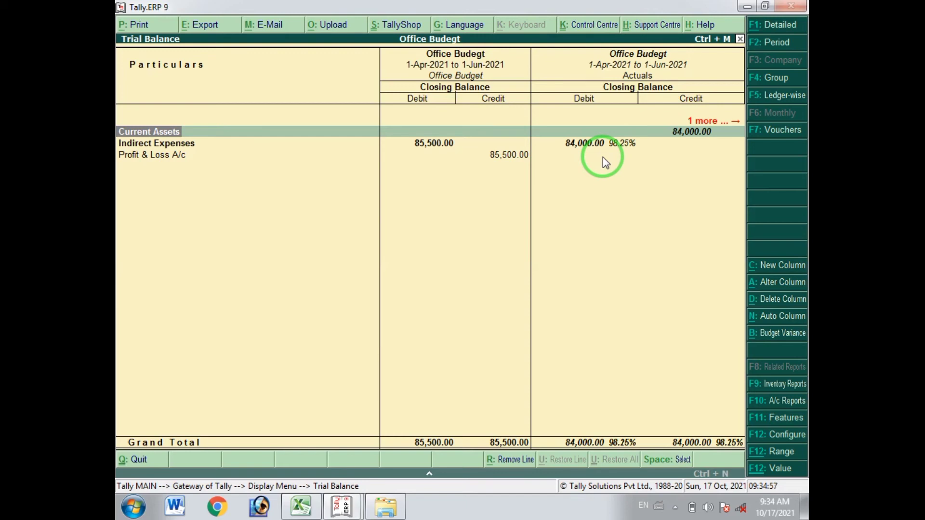
pyautogui.press('Down')
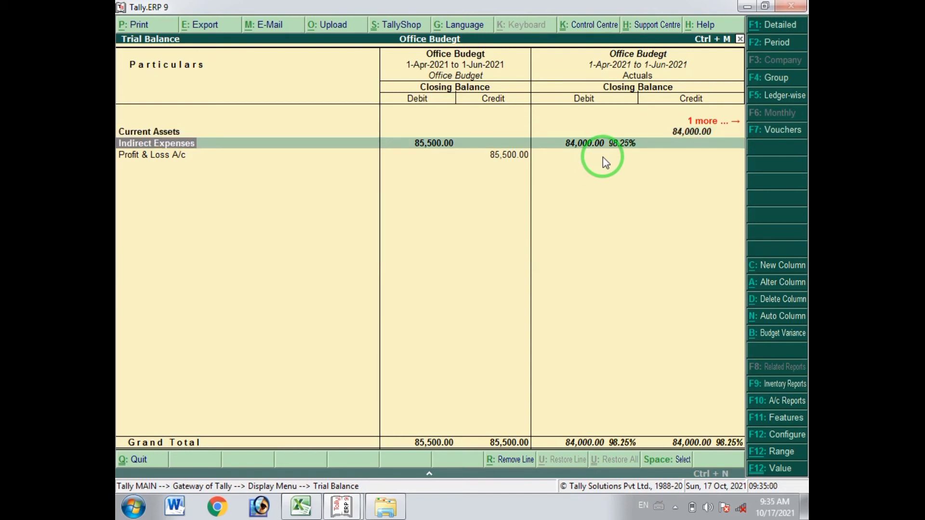
pyautogui.press('Return')
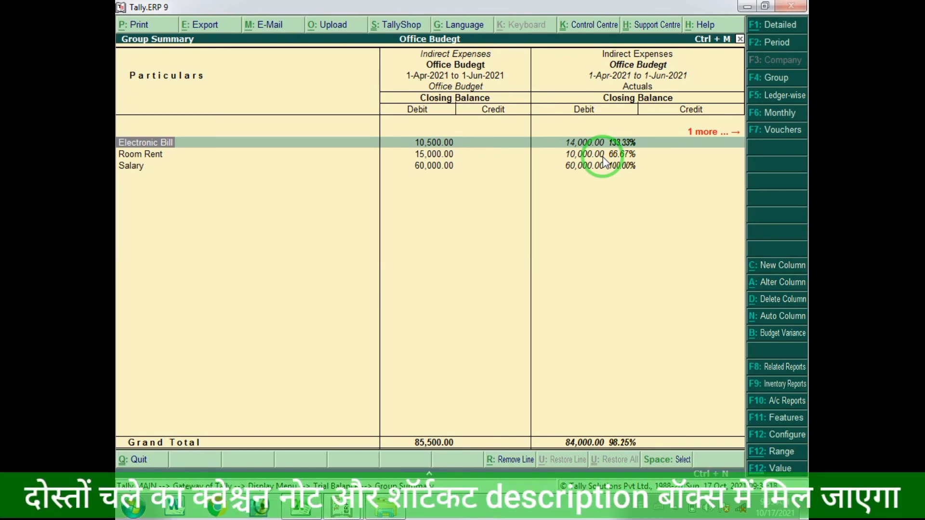
# Open the Electronic Bill ledger's vouchers and set the period from 1-4-2021 to 1-6-2021
pyautogui.press('Return')
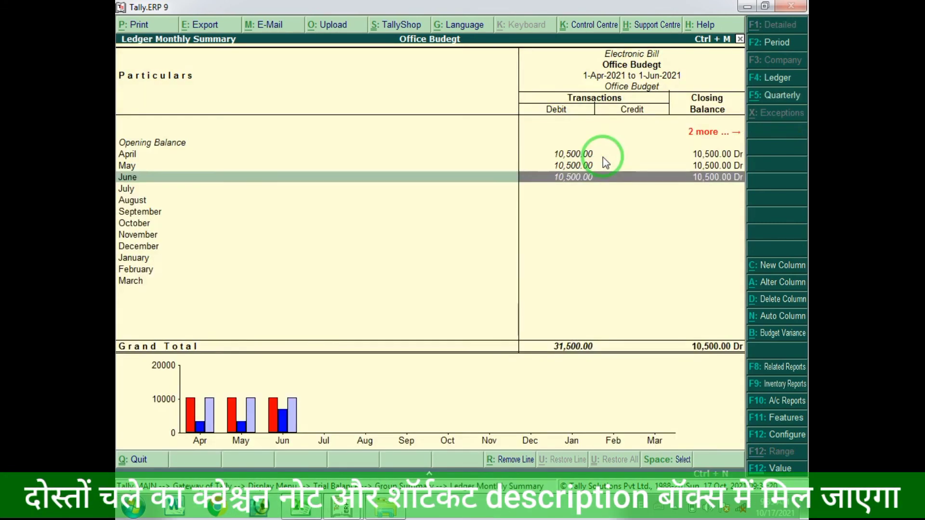
pyautogui.press('Return')
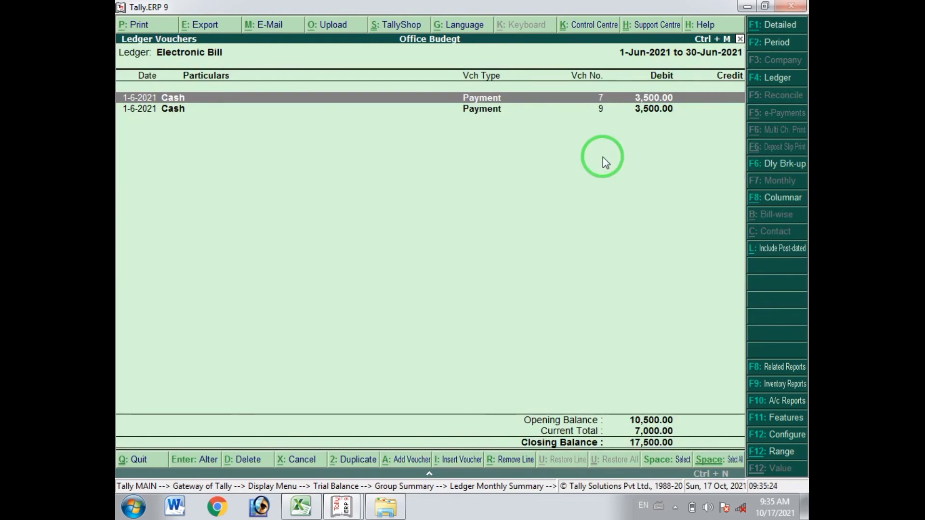
pyautogui.press('F2')
pyautogui.write('1-4')
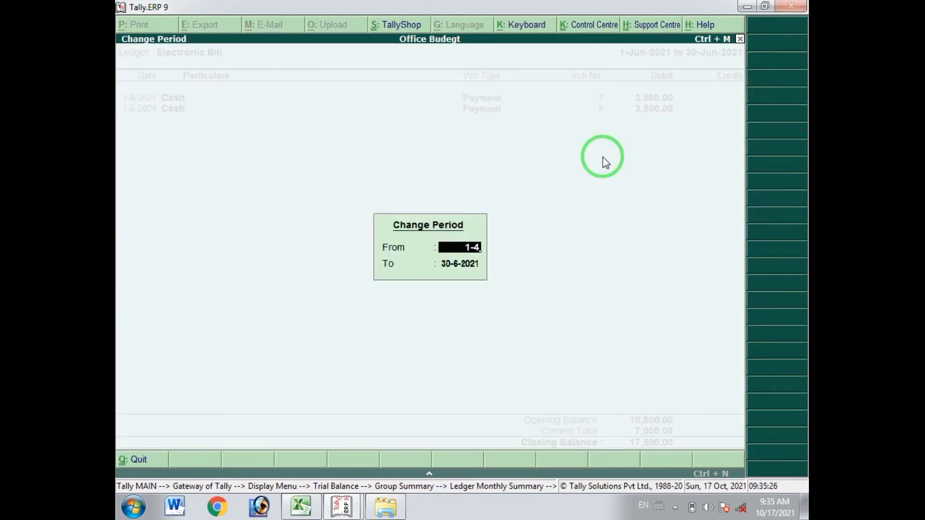
pyautogui.press('Return')
pyautogui.write('1-6')
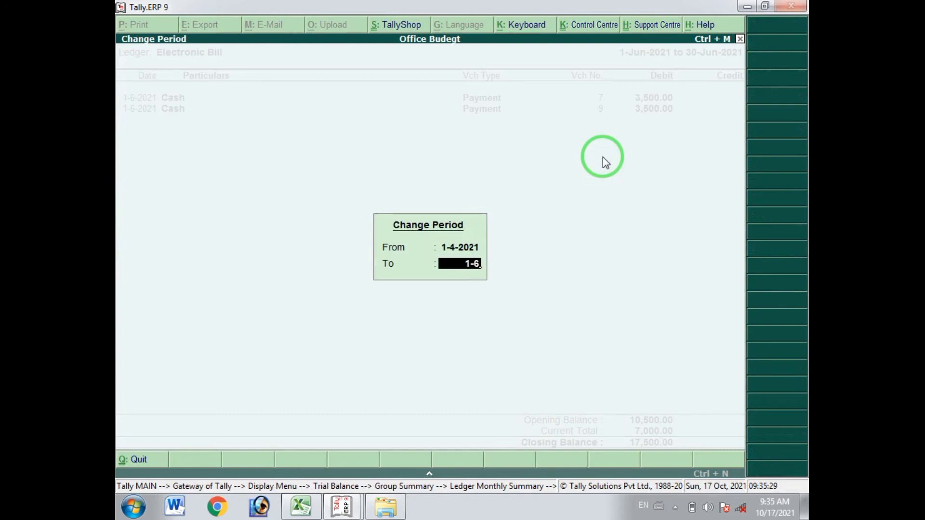
pyautogui.press('Return')
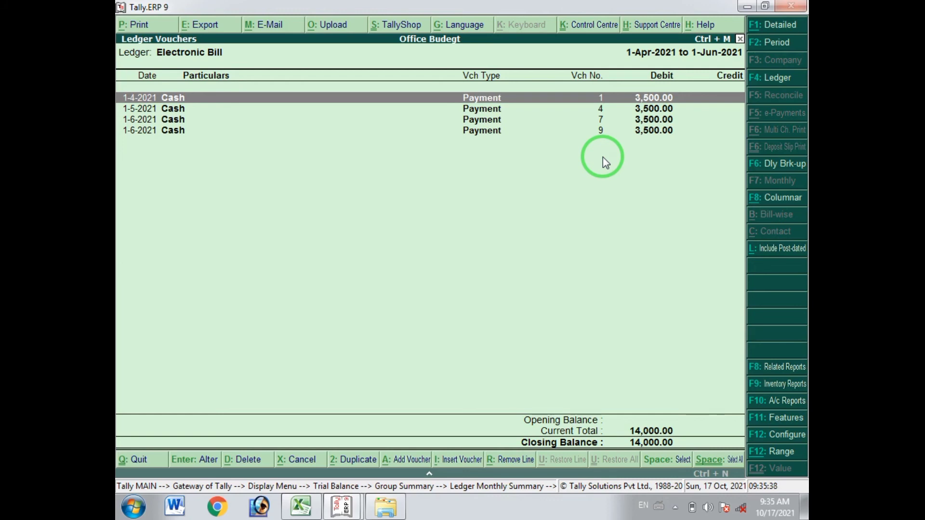
# Delete the duplicate June Electronic Bill payment, voucher No. 9, and return to the Indirect Expenses summary
pyautogui.press('Down')
pyautogui.press('Down')
pyautogui.press('Down')
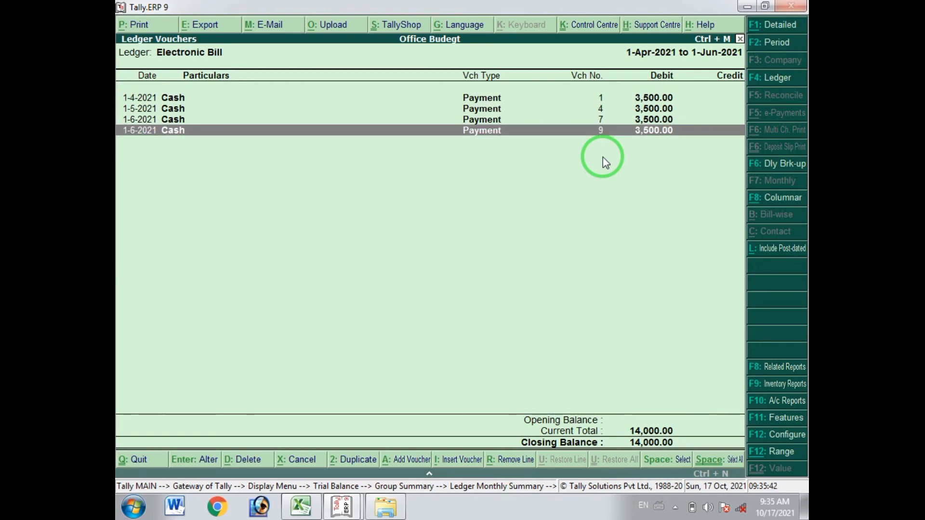
pyautogui.press('Return')
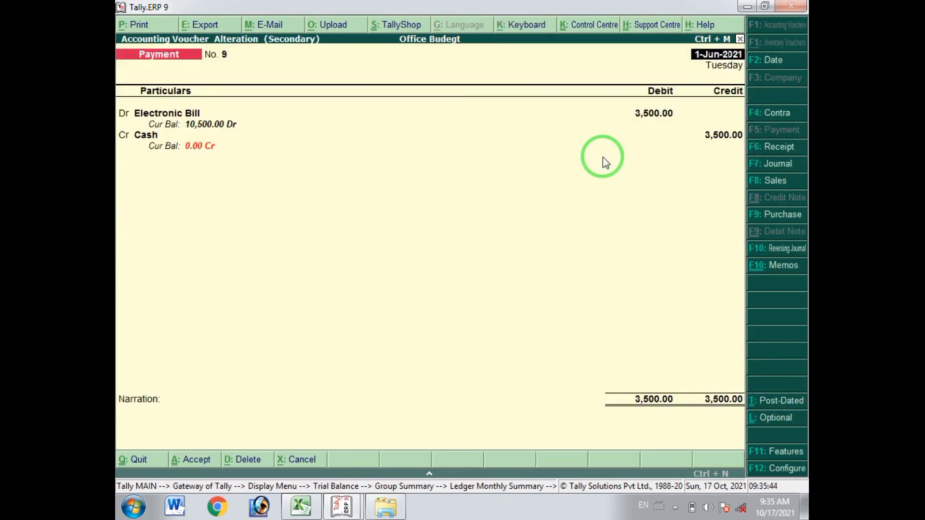
pyautogui.hotkey('alt', 'd')
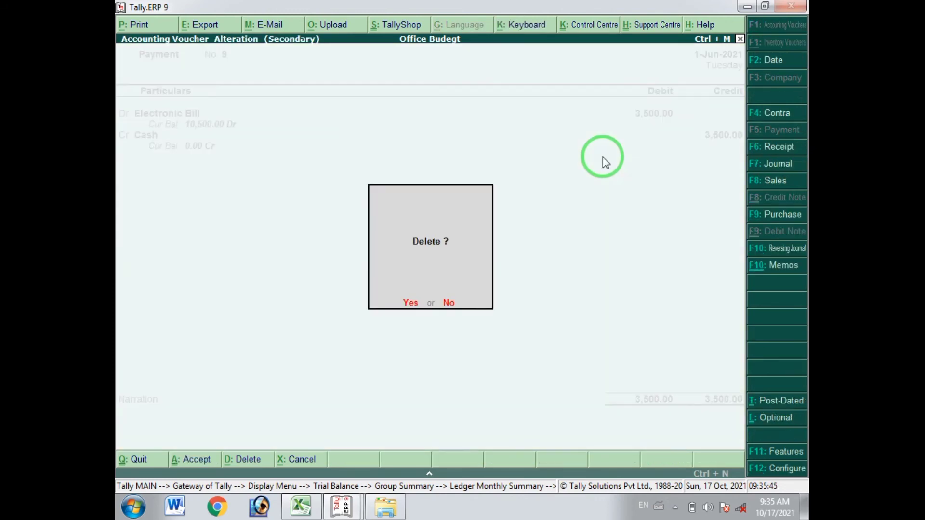
pyautogui.press('y')
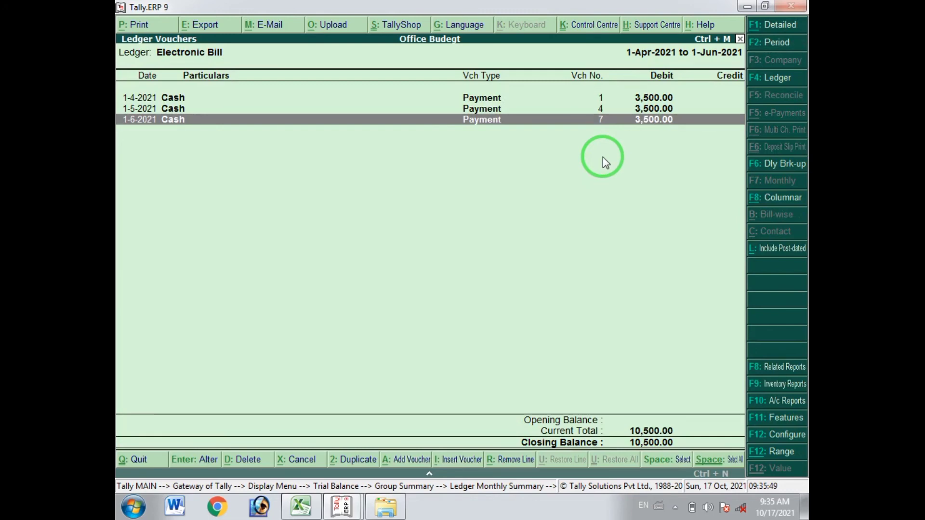
pyautogui.press('Escape')
pyautogui.press('Escape')
# Open the Room Rent ledger's vouchers and set the period from 1-4-2021 to 1-6-2021
pyautogui.press('Down')
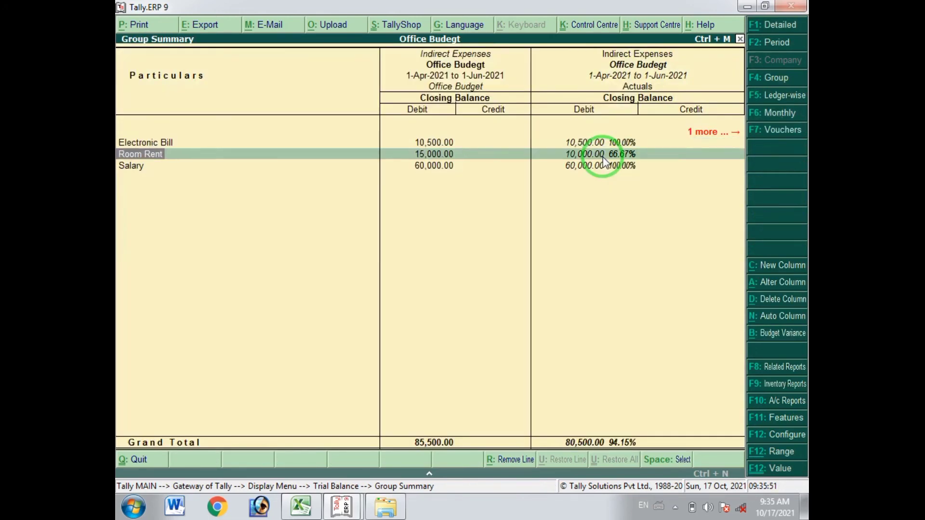
pyautogui.press('Return')
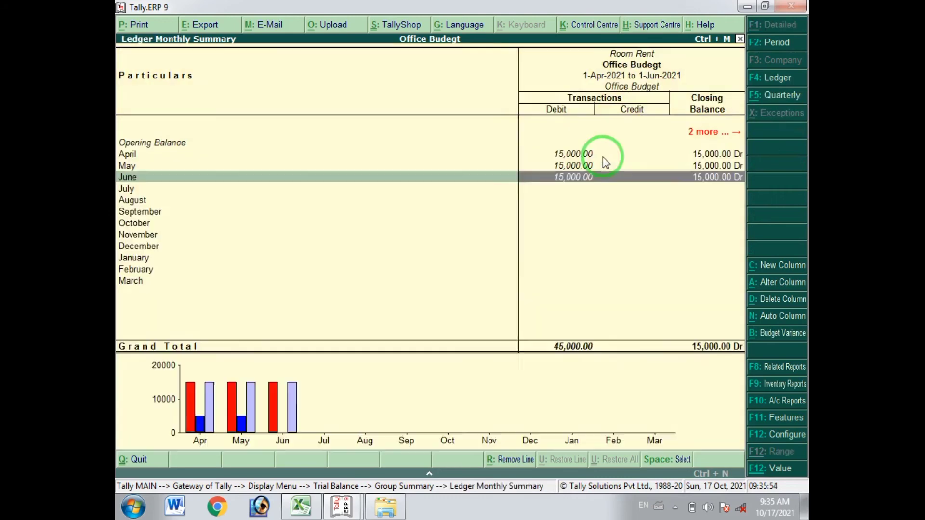
pyautogui.press('Return')
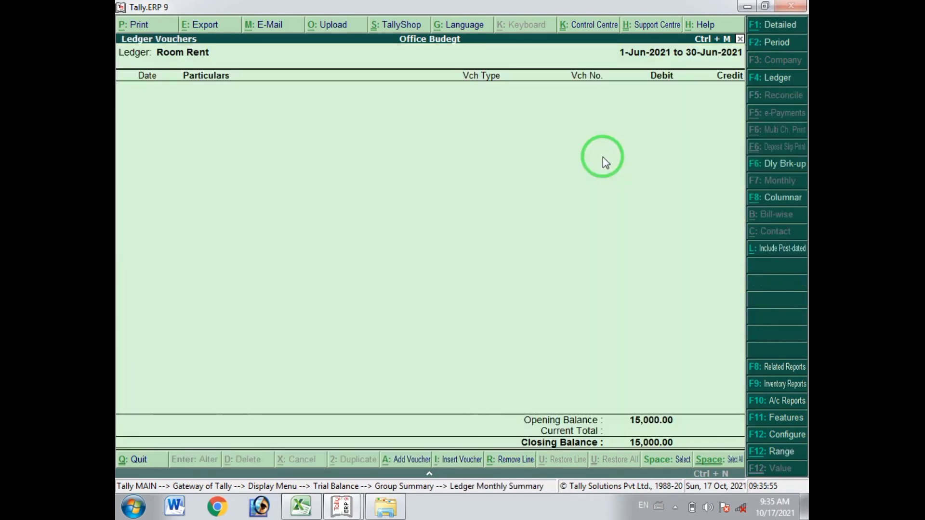
pyautogui.press('F2')
pyautogui.write('1-4')
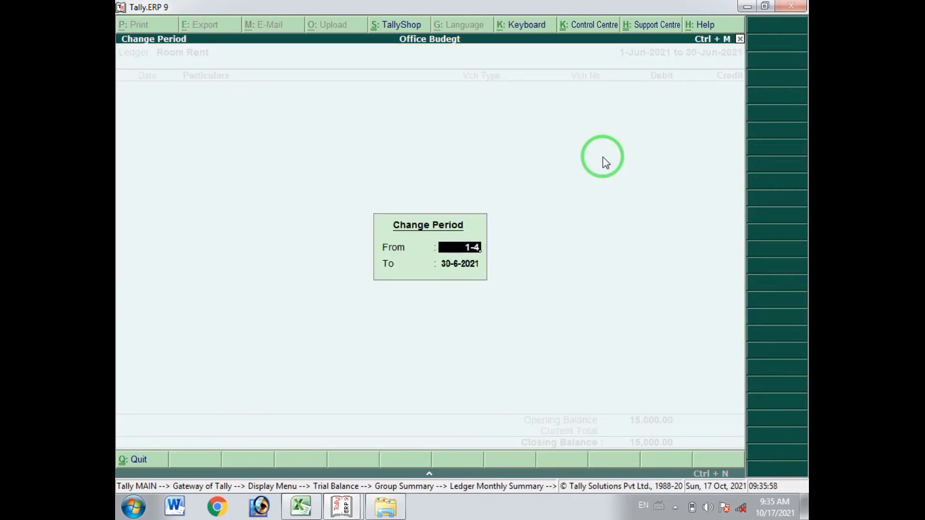
pyautogui.press('Return')
pyautogui.write('1-6')
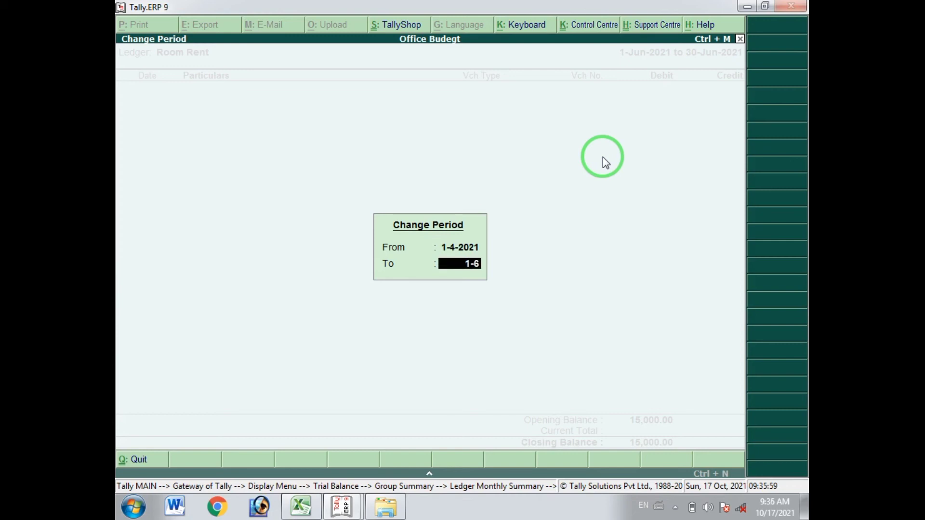
pyautogui.press('Return')
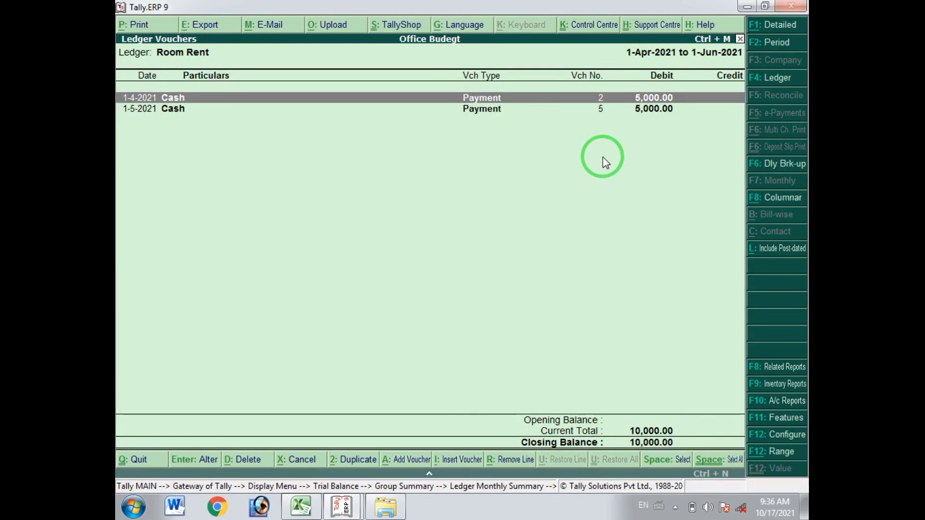
# Add a payment voucher after the May Room Rent entry, debit Room Rent, and set its date to 1-Jun-2021
pyautogui.press('Down')
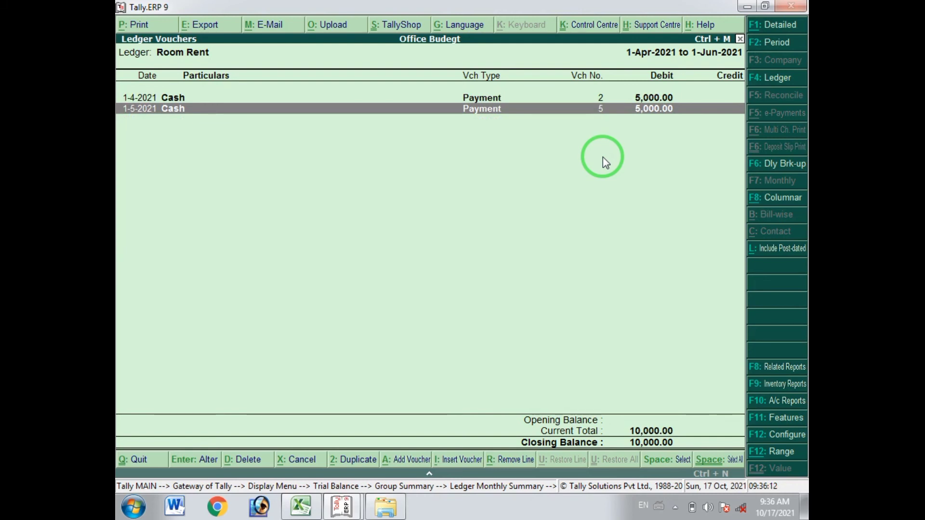
pyautogui.hotkey('alt', 'a')
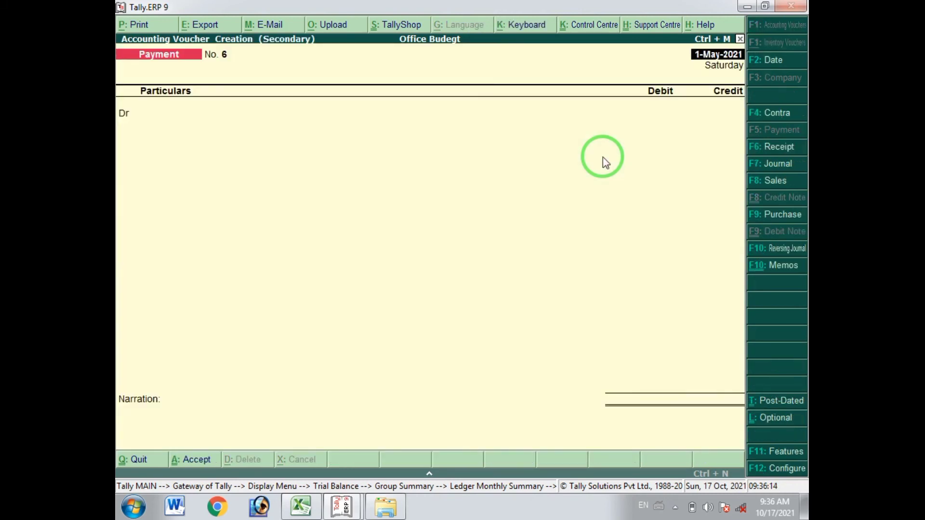
pyautogui.press('Return')
pyautogui.press('Return')
pyautogui.press('BackSpace')
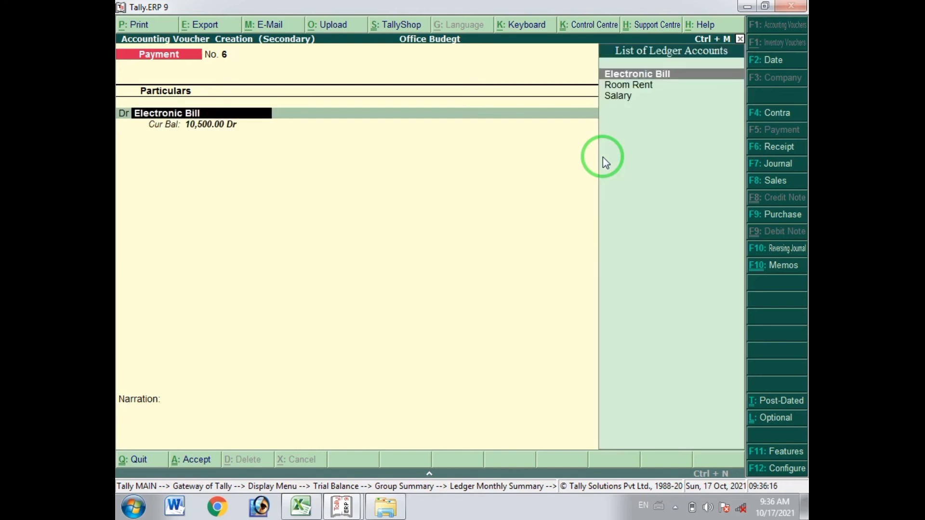
pyautogui.press('Down')
pyautogui.press('Return')
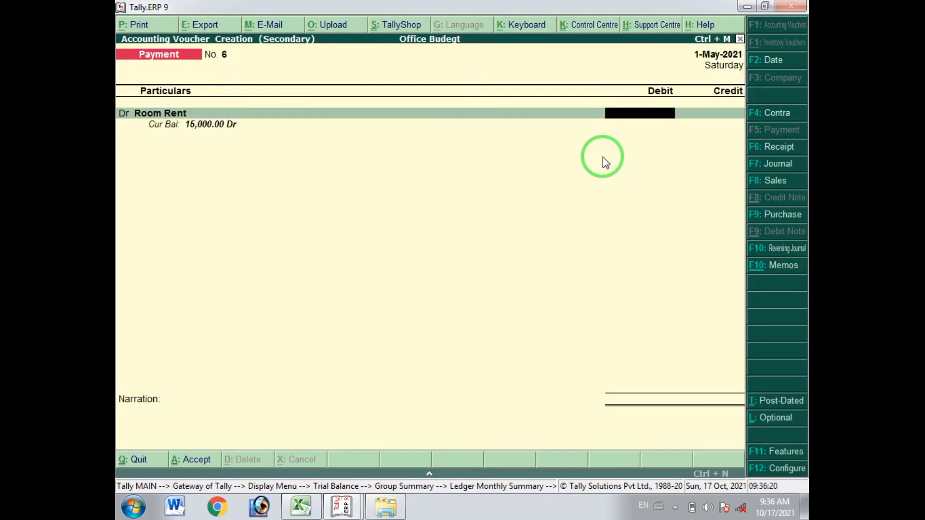
pyautogui.click(718, 62)
pyautogui.write('1-6')
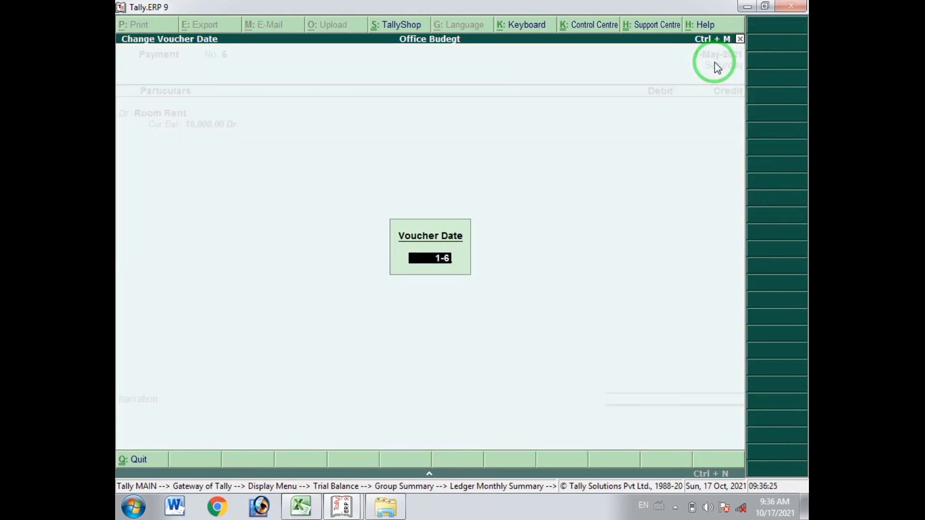
pyautogui.press('Return')
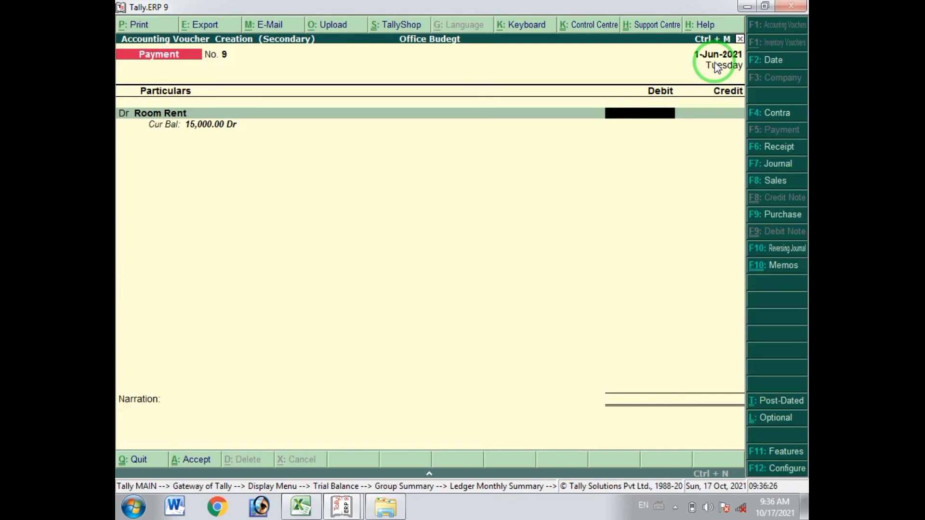
# Enter 5,000 for Room Rent, credit Cash, save the payment, and return to the Indirect Expenses summary
pyautogui.write('5000')
pyautogui.press('Return')
pyautogui.press('Return')
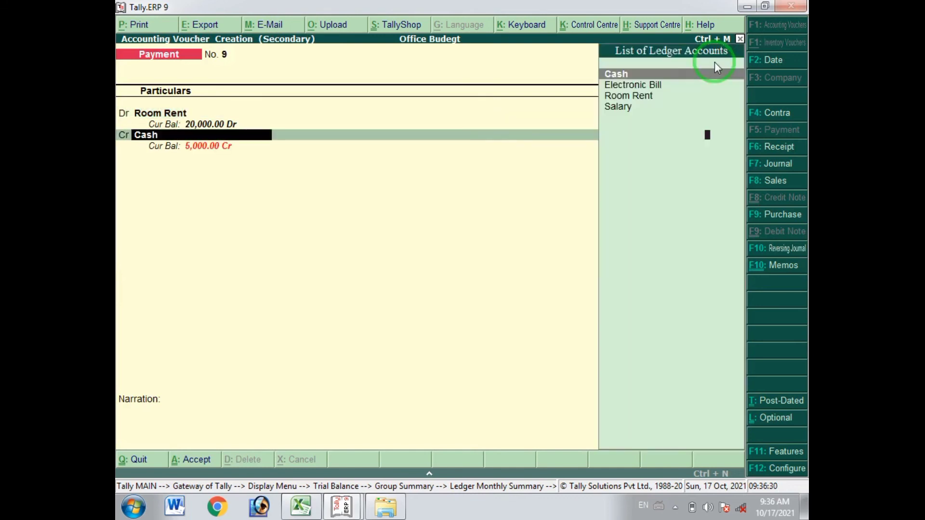
pyautogui.press('Return')
pyautogui.press('Return')
pyautogui.press('Return')
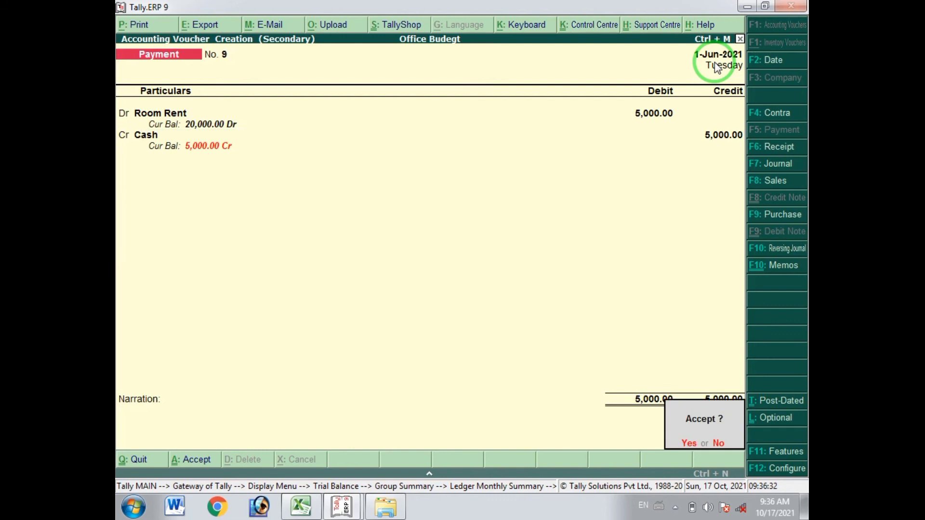
pyautogui.press('Return')
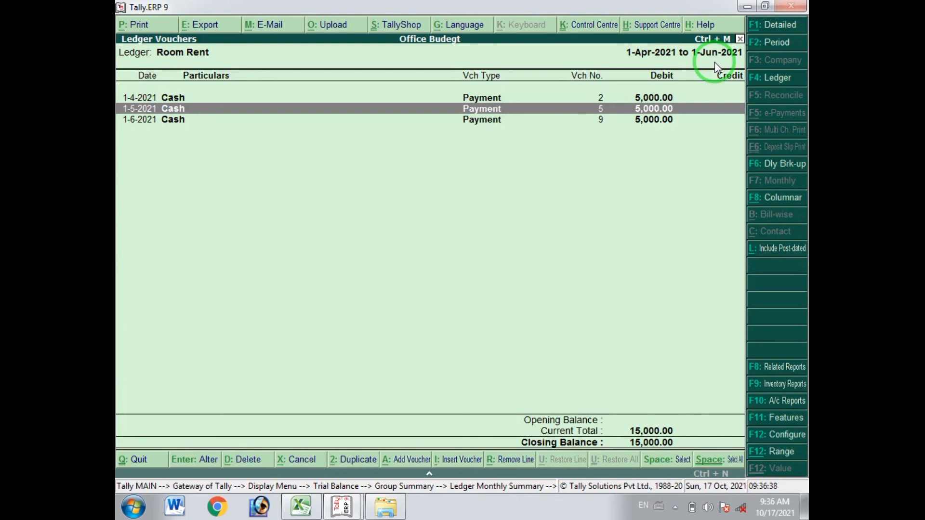
pyautogui.press('Up')
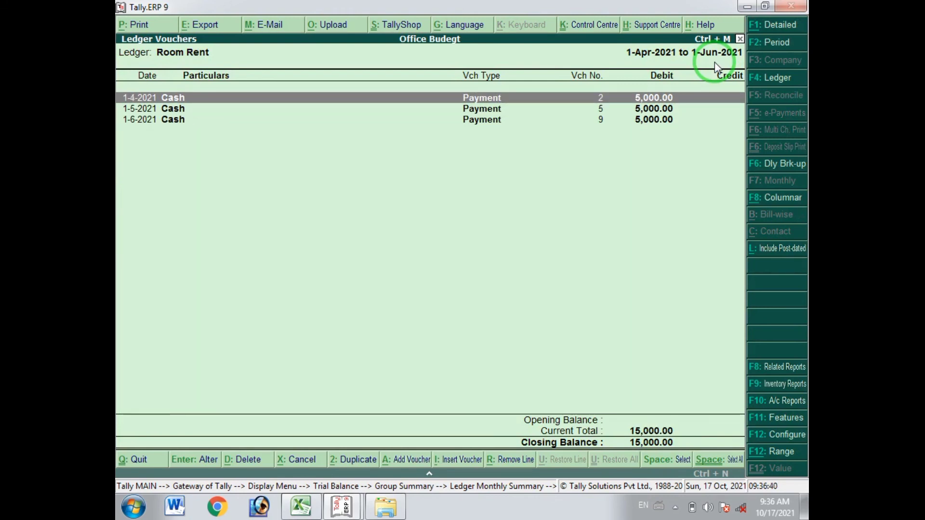
pyautogui.press('Down')
pyautogui.press('Down')
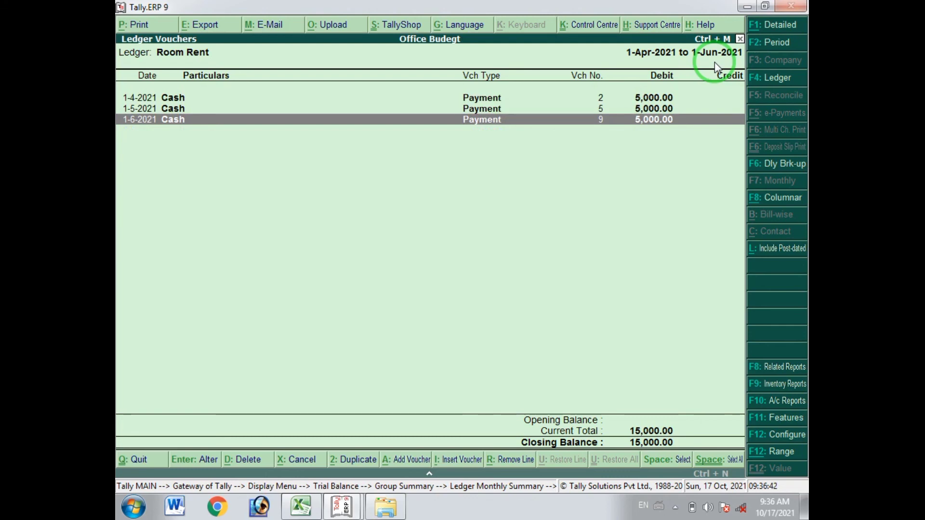
pyautogui.press('Escape')
pyautogui.press('Escape')
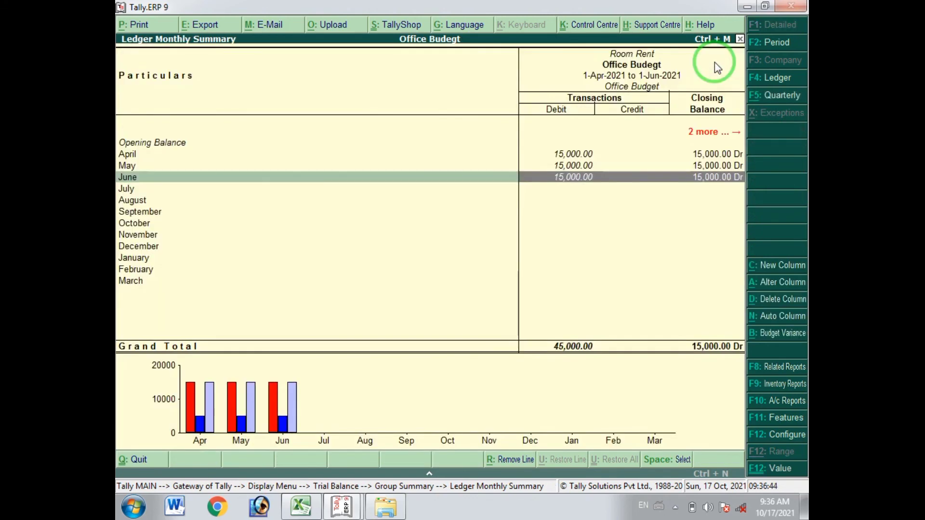
# Open the Salary ledger's June vouchers from the Indirect Expenses summary and set the period from 1-4-2021 to 1-6-2021
pyautogui.press('Down')
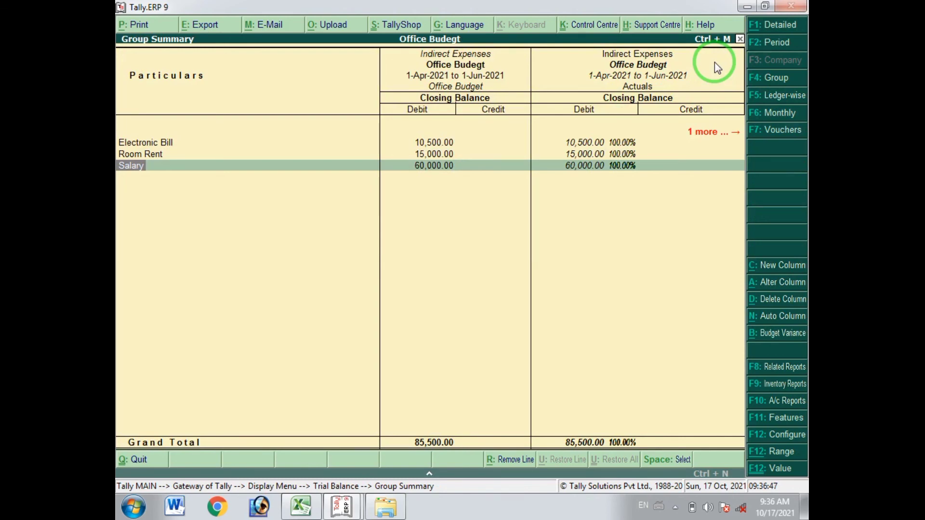
pyautogui.press('Return')
pyautogui.press('Return')
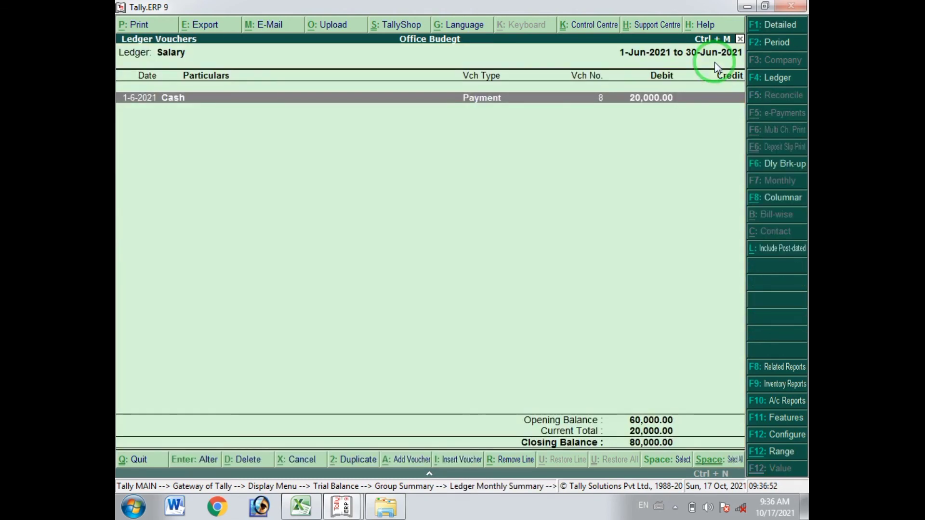
pyautogui.press('F2')
pyautogui.write('1-4')
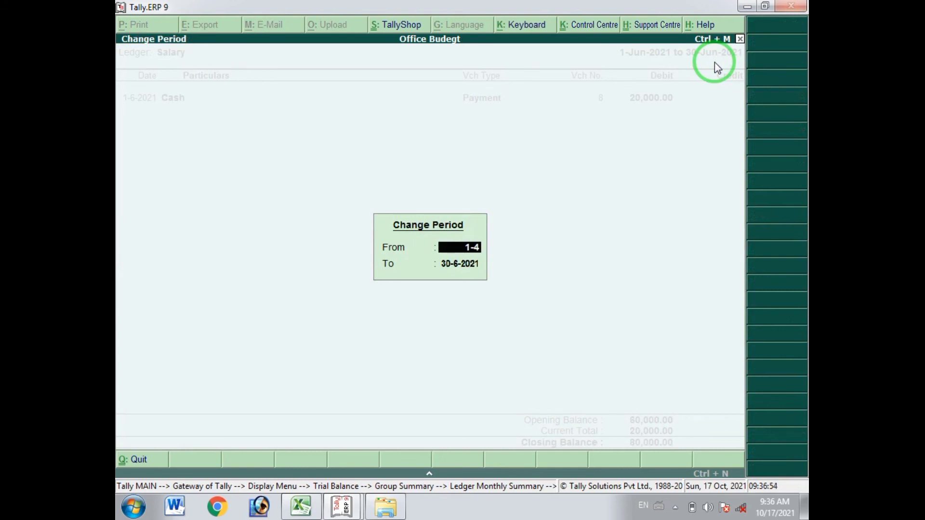
pyautogui.press('Return')
pyautogui.write('1-6')
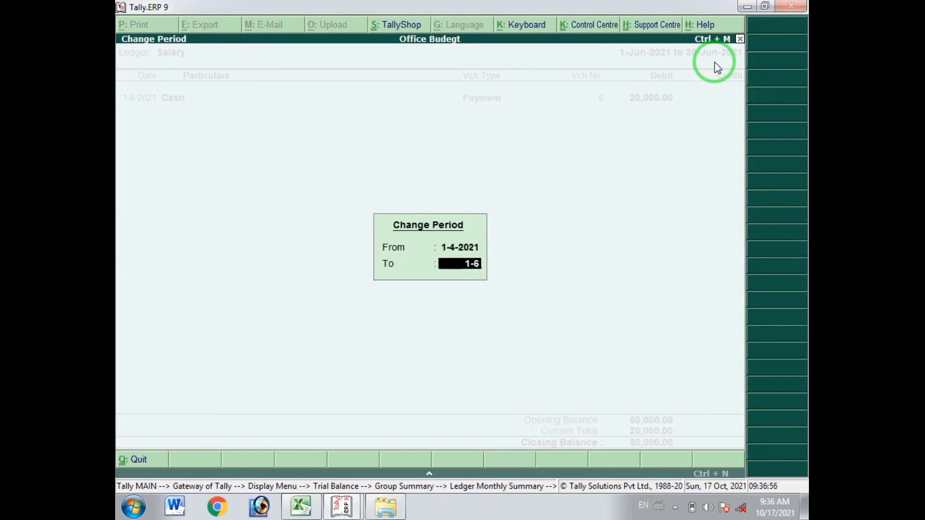
pyautogui.press('Return')
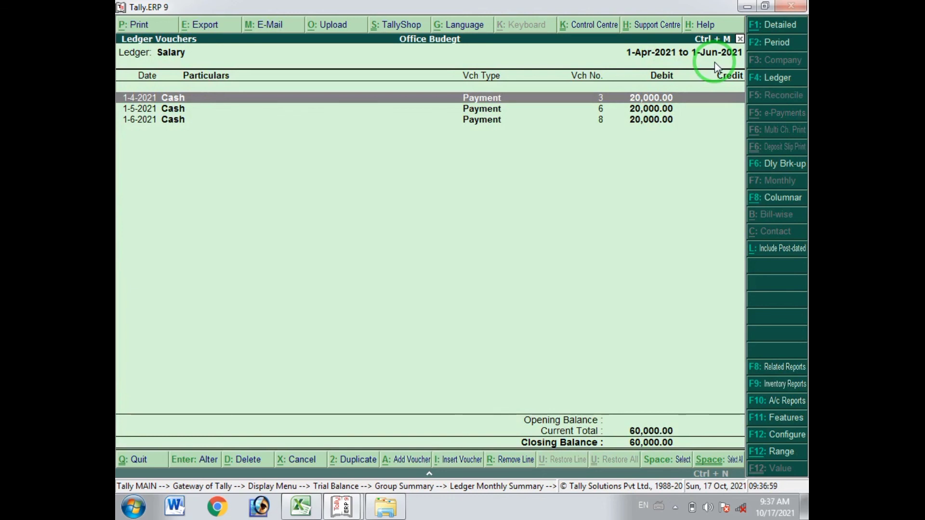
# Check the Salary payment vouchers from April to June and return to the Trial Balance
pyautogui.press('Down')
pyautogui.press('Down')
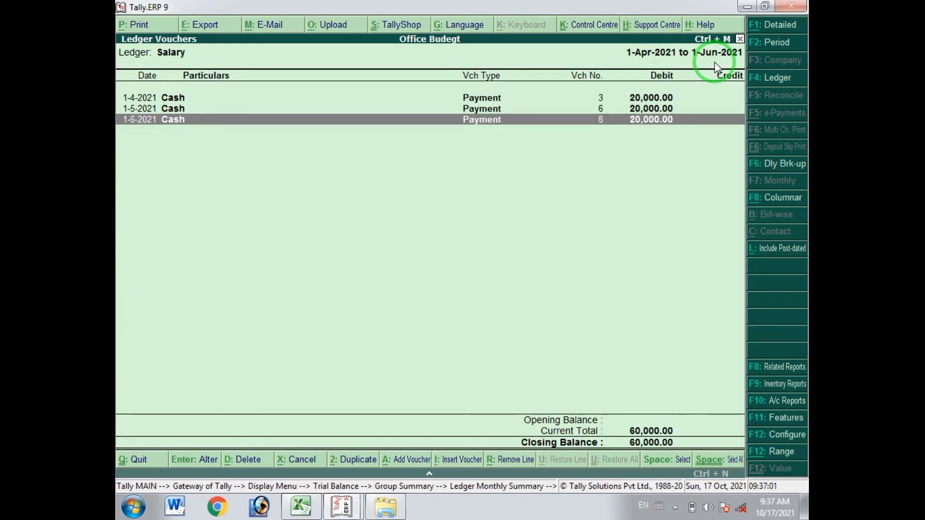
pyautogui.press('Escape')
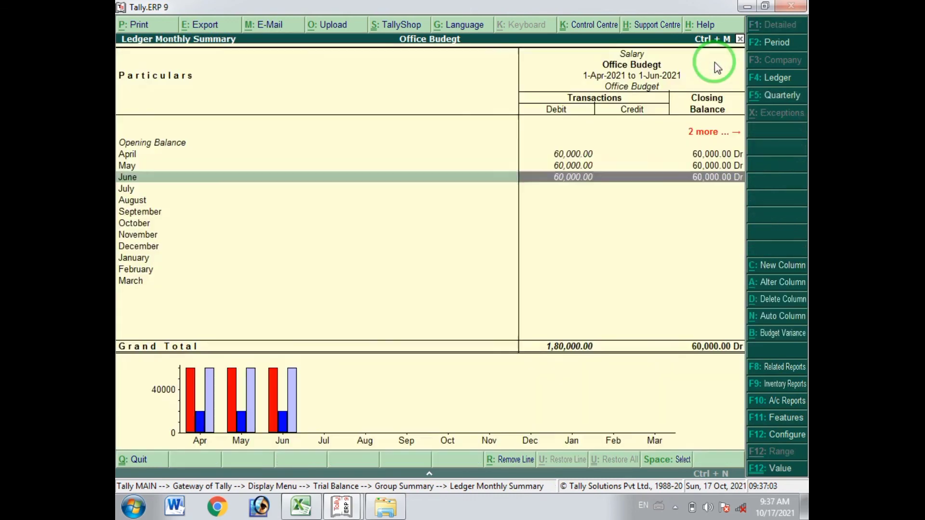
pyautogui.press('Escape')
pyautogui.press('Escape')
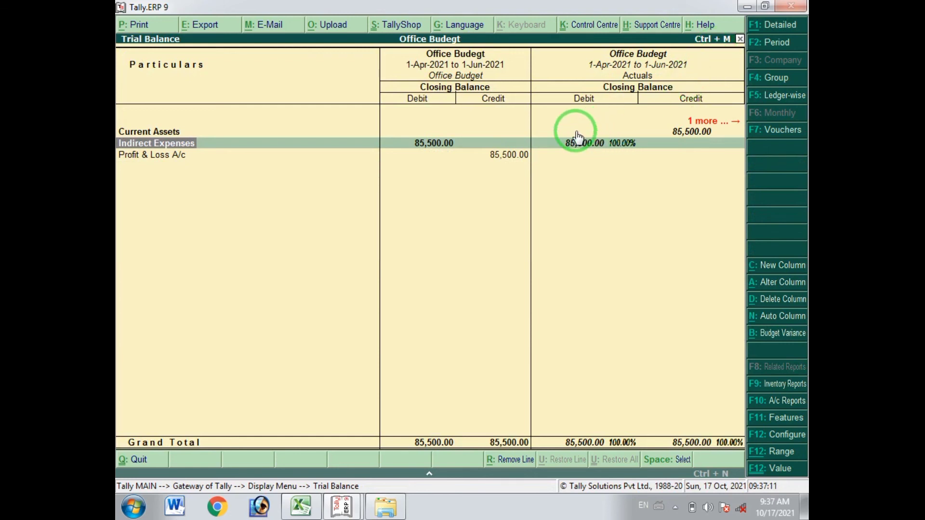
# Examine the Office Budget Variance column for Indirect Expenses in the Trial Balance, and return to the Gateway of Tally
pyautogui.press('Right')
pyautogui.press('Right')
pyautogui.press('Right')
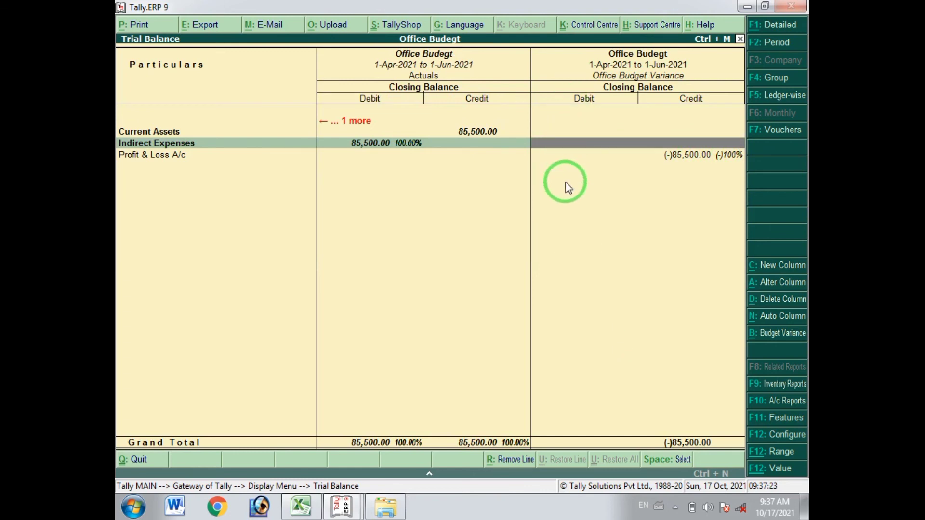
pyautogui.press('Escape')
pyautogui.press('Escape')
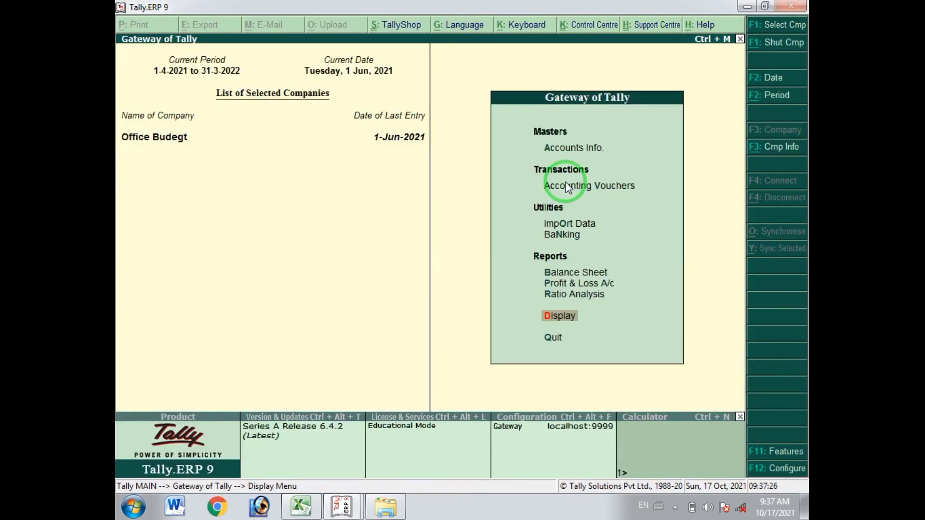
# Open the Balance Sheet, drill into its Profit & Loss A/c, and examine the Nett Loss entry
pyautogui.press('Up')
pyautogui.press('Up')
pyautogui.press('Up')
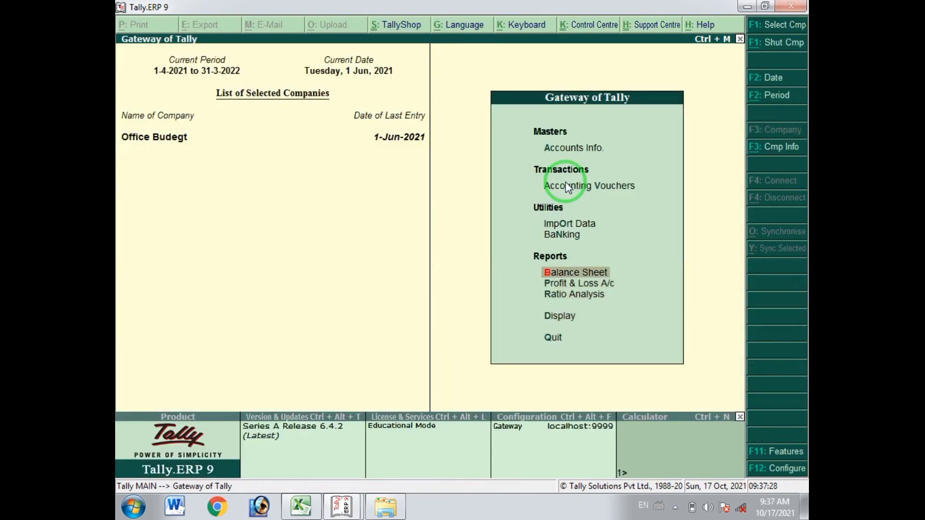
pyautogui.press('Return')
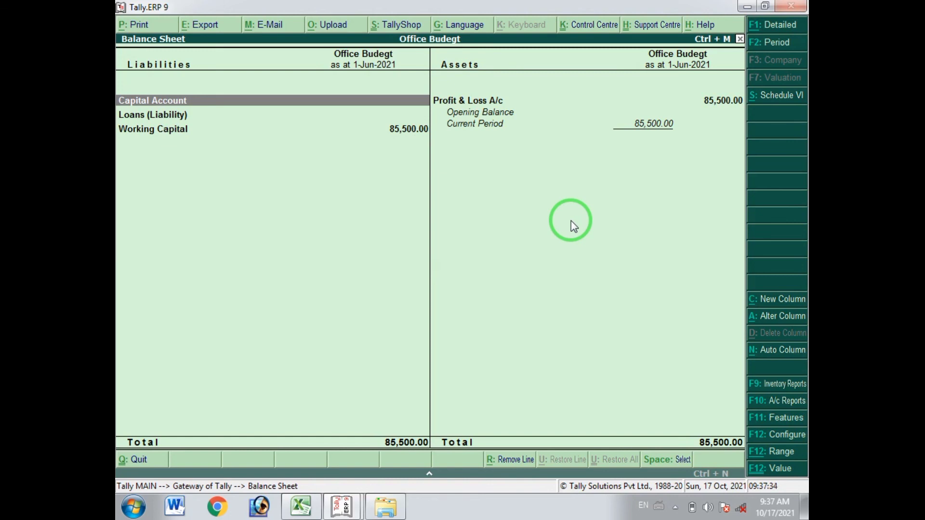
pyautogui.press('Right')
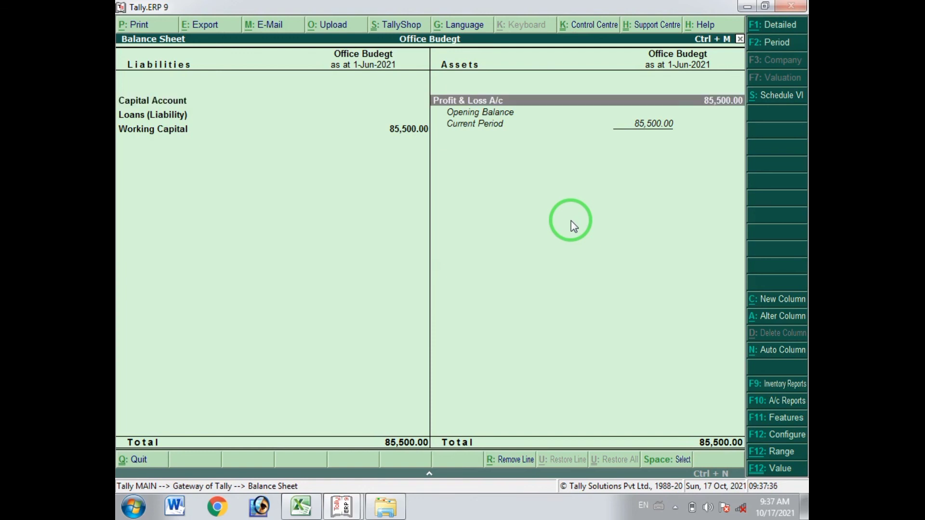
pyautogui.press('Return')
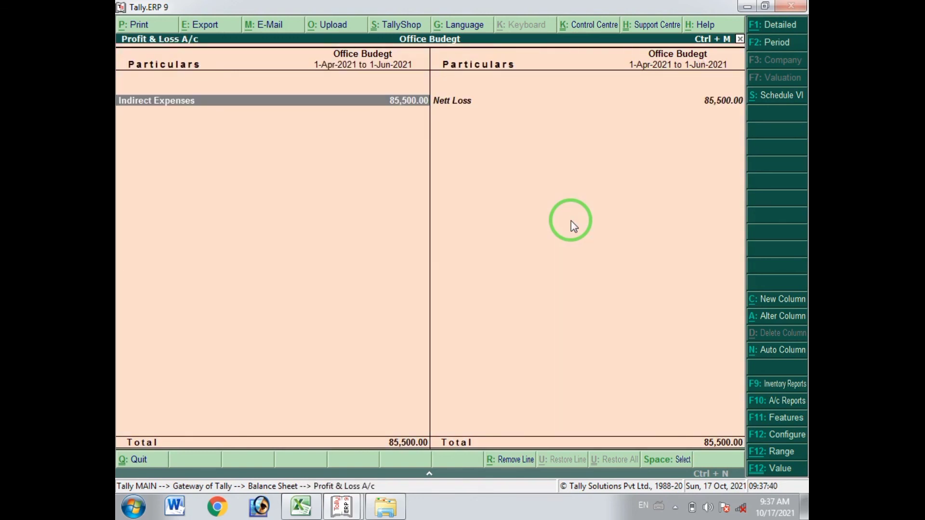
pyautogui.press('Right')
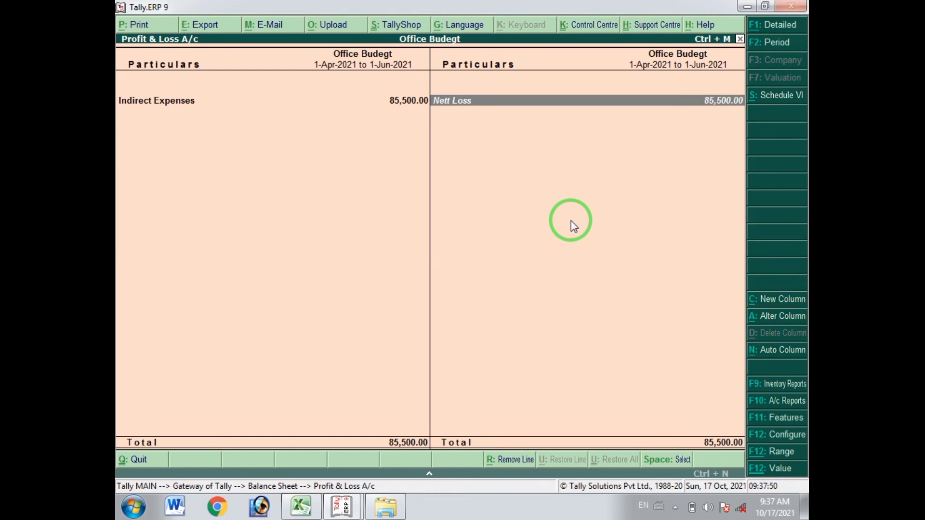
# Open Indirect Expenses from the Profit & Loss A/c, review the Electronic Bill, Room Rent and Salary balances, and leave the reports
pyautogui.press('Left')
pyautogui.press('Return')
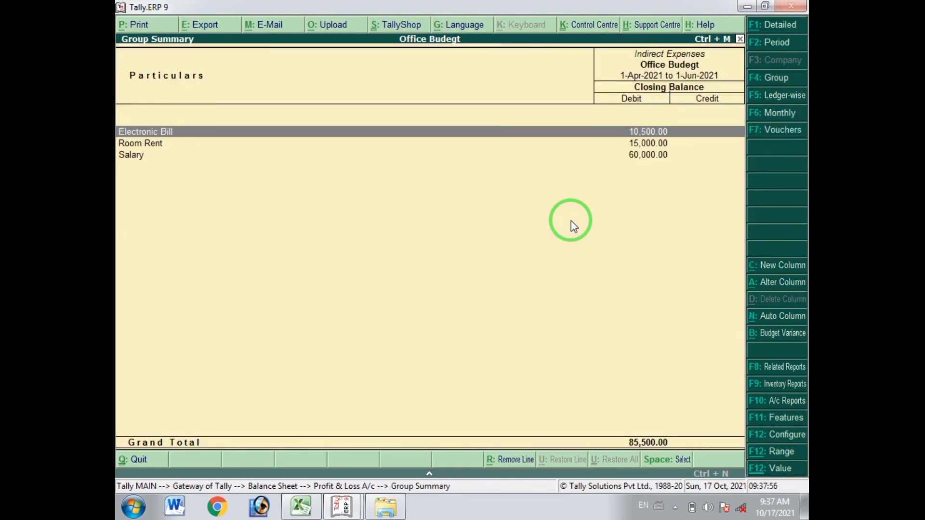
pyautogui.press('Down')
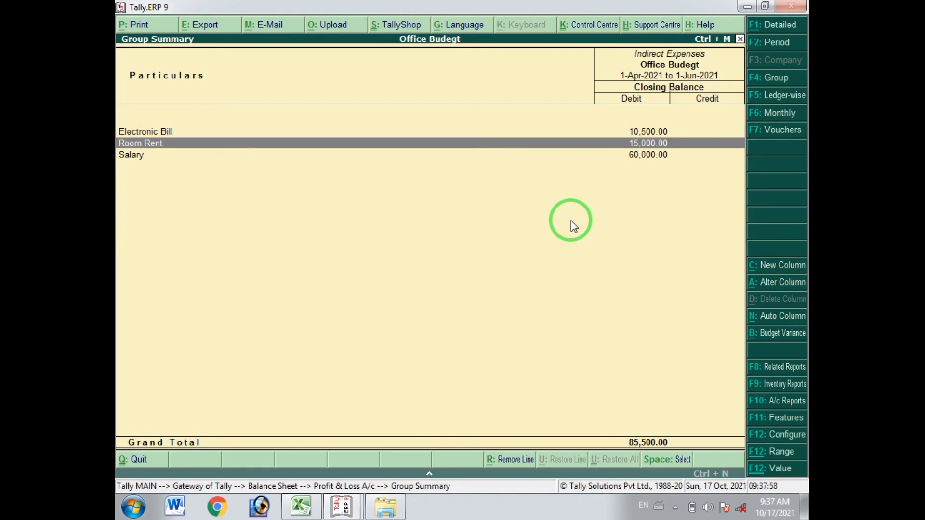
pyautogui.press('Down')
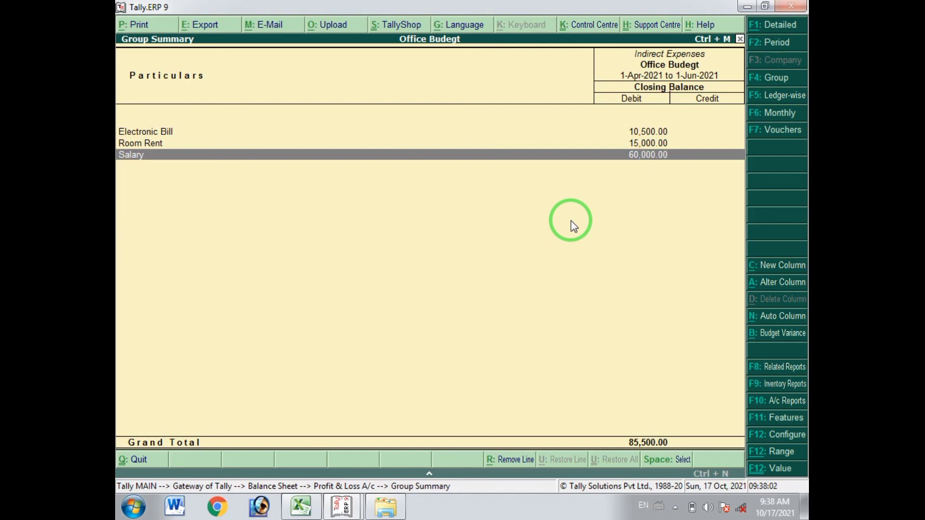
pyautogui.press('Escape')
pyautogui.press('Escape')
pyautogui.press('Escape')
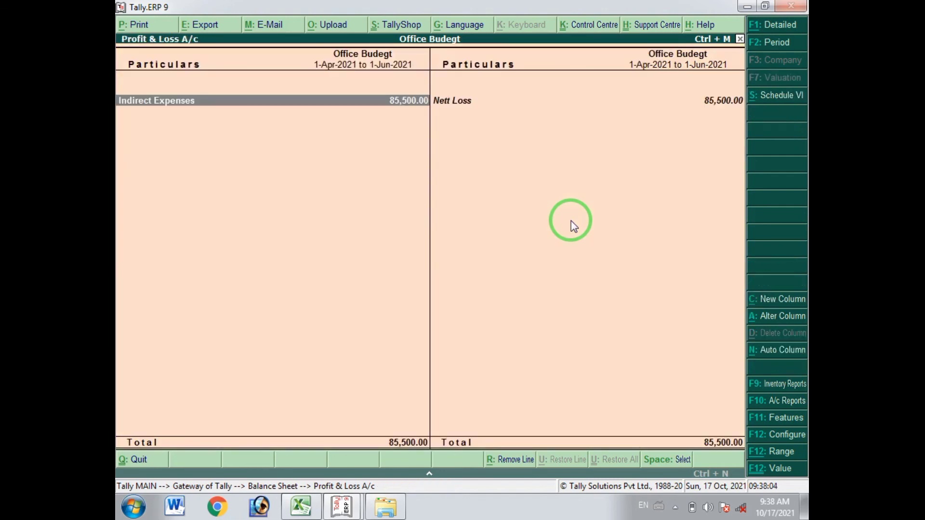